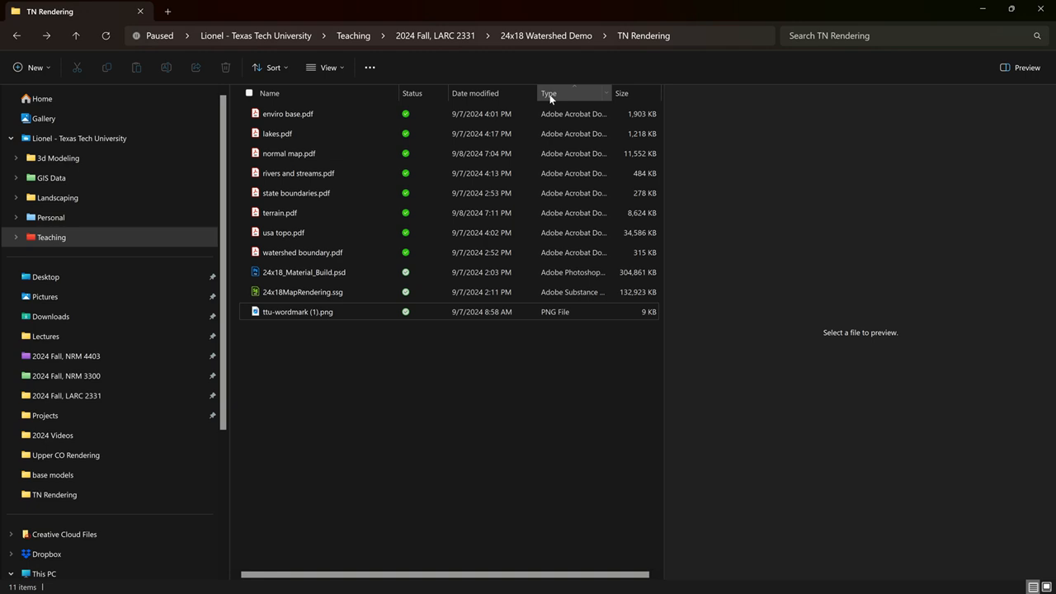
- Sort the folder's files by type and rename 24x18_Material_Build.psd as TN_Material_Build.psd
click(550, 94)
click(550, 95)
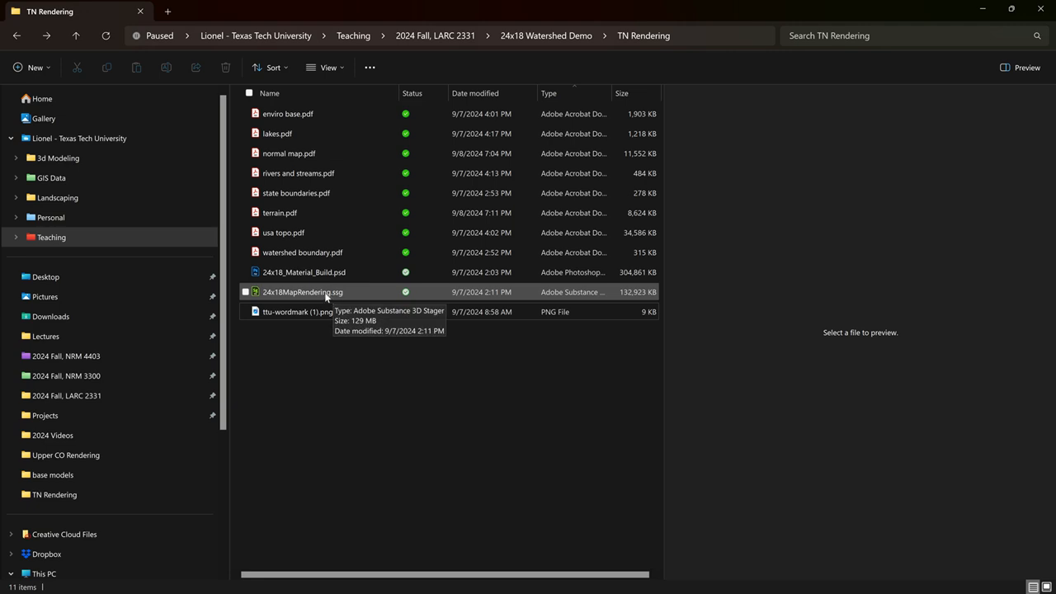
click(284, 277)
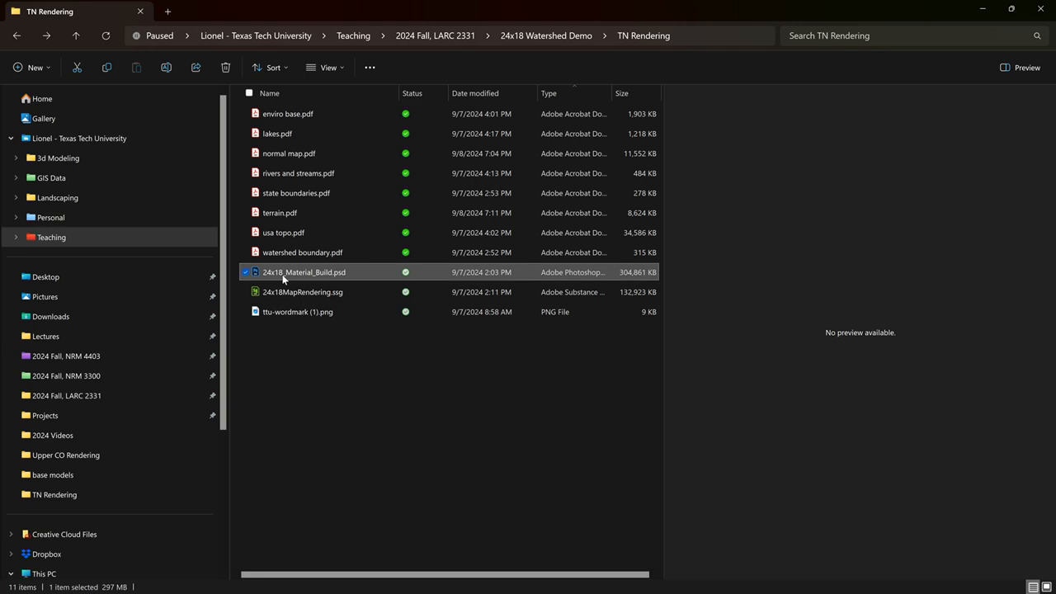
click(284, 276)
drag(283, 275, 224, 280)
key(BackSpace)
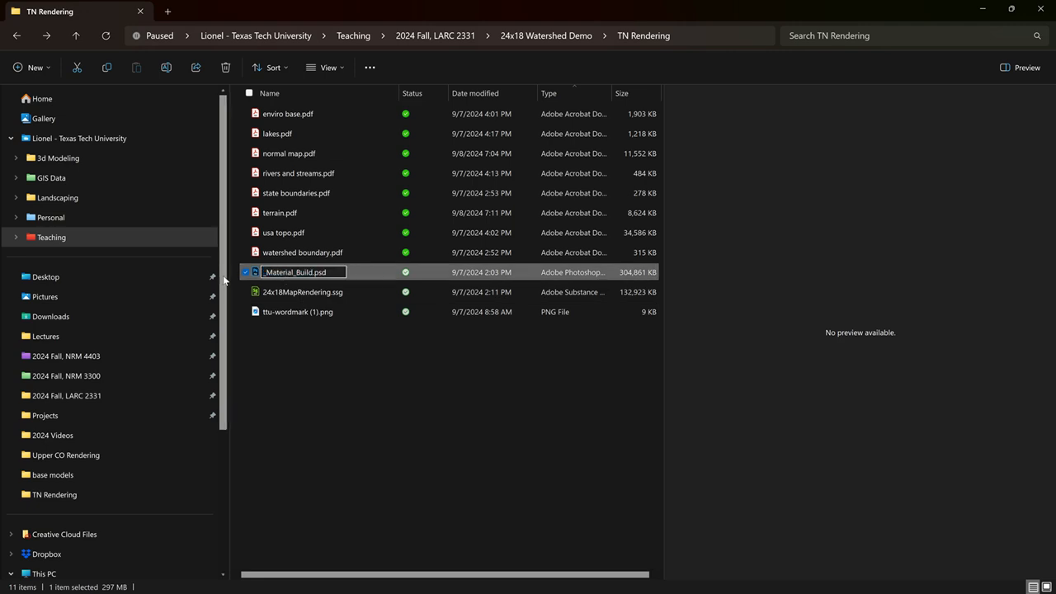
text(TN)
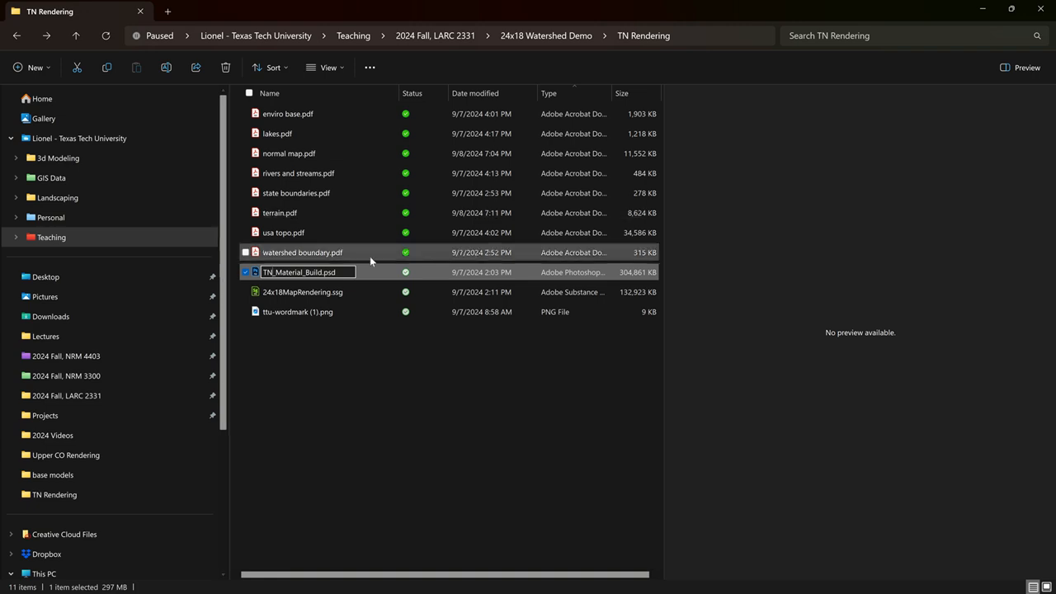
- Rename the 24x18MapRendering.ssg file as TN Map Rendering.ssg
click(287, 295)
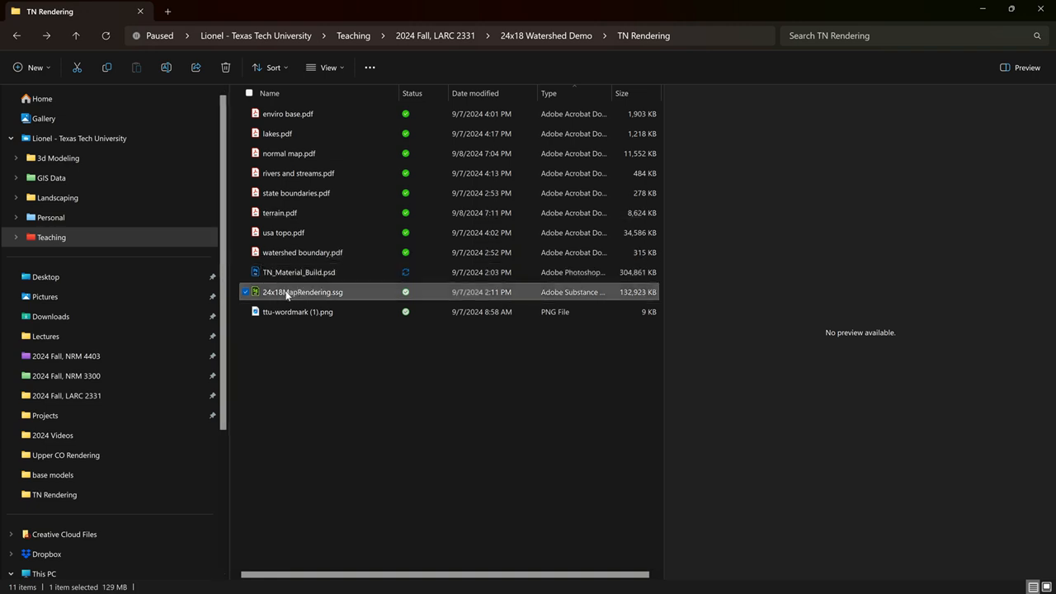
click(285, 294)
drag(285, 293, 241, 293)
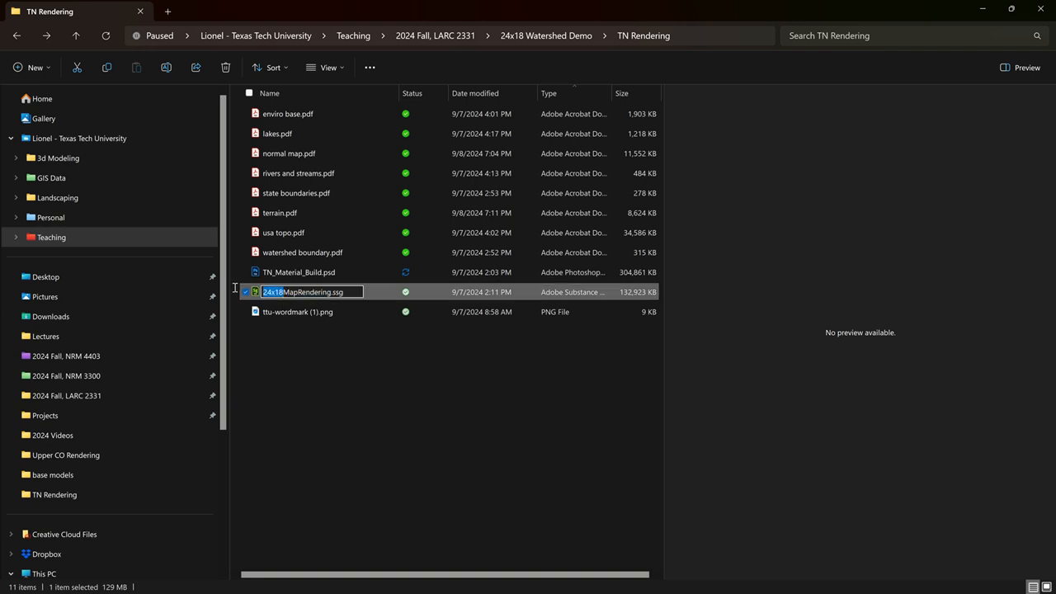
key(BackSpace)
text(TN)
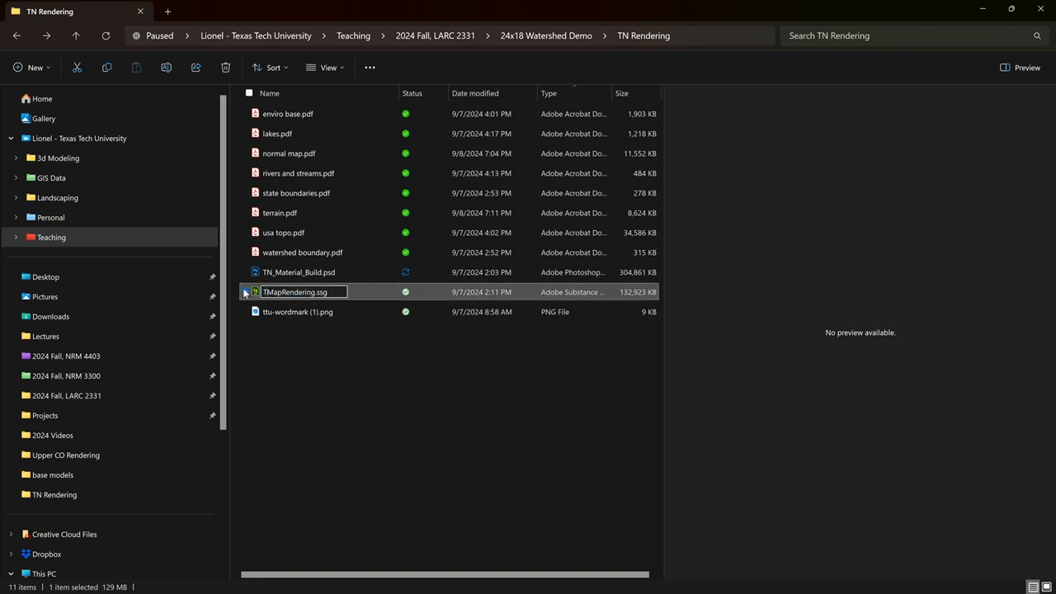
key(Caps_Lock)
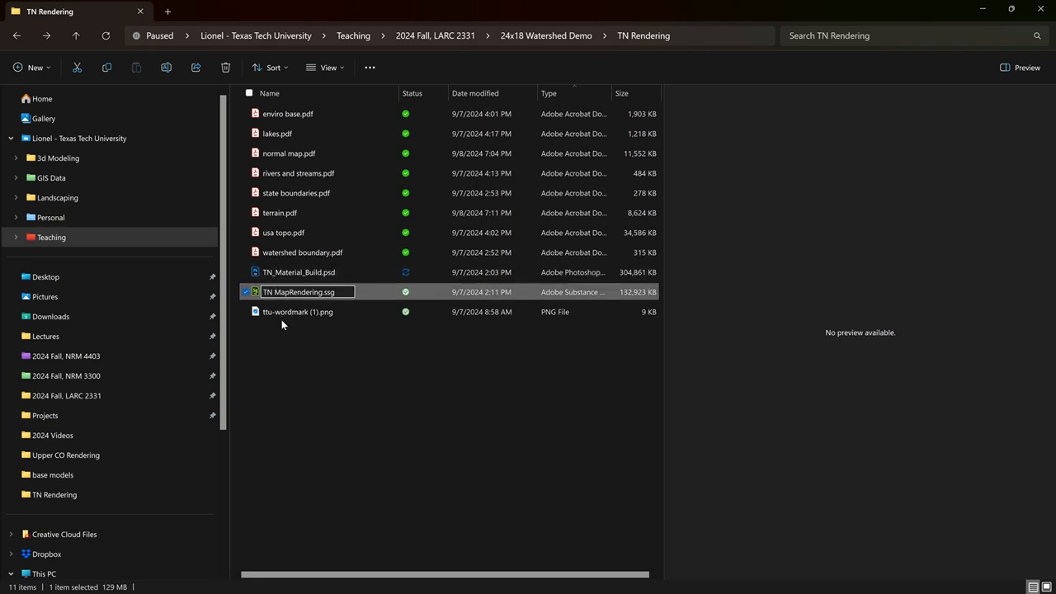
key(Right)
key(Right)
key(Right)
click(295, 346)
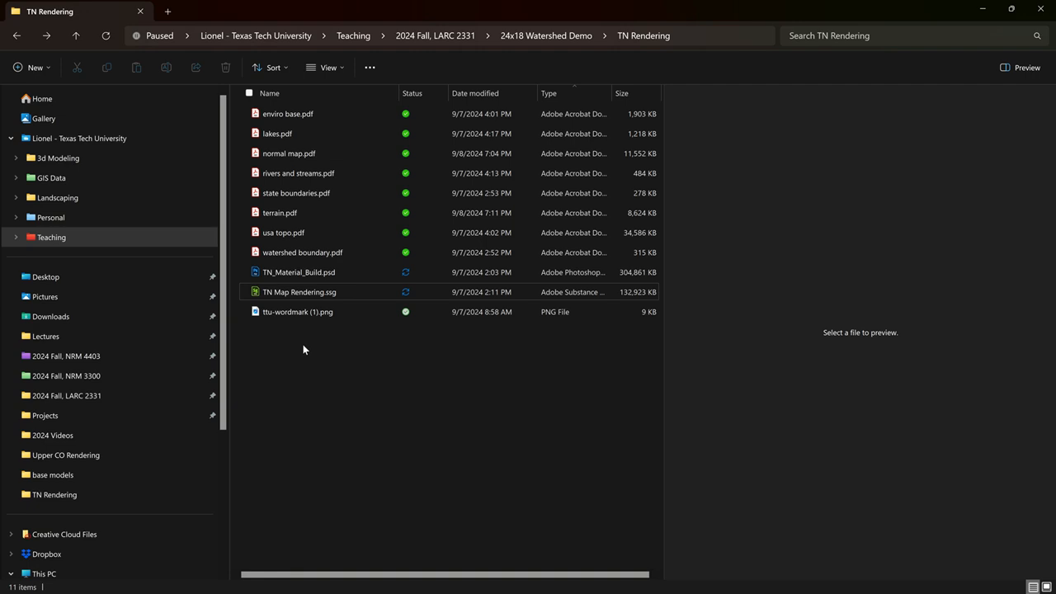
- Open TN_Material_Build.psd in Photoshop and make the whitedrop layer in the States group visible
double_click(313, 272)
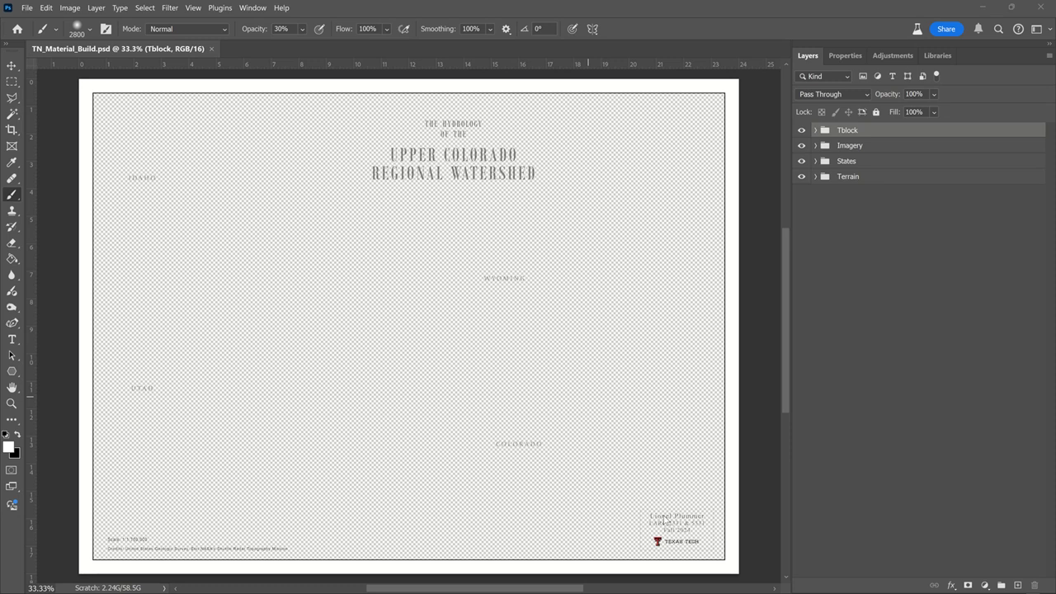
click(817, 162)
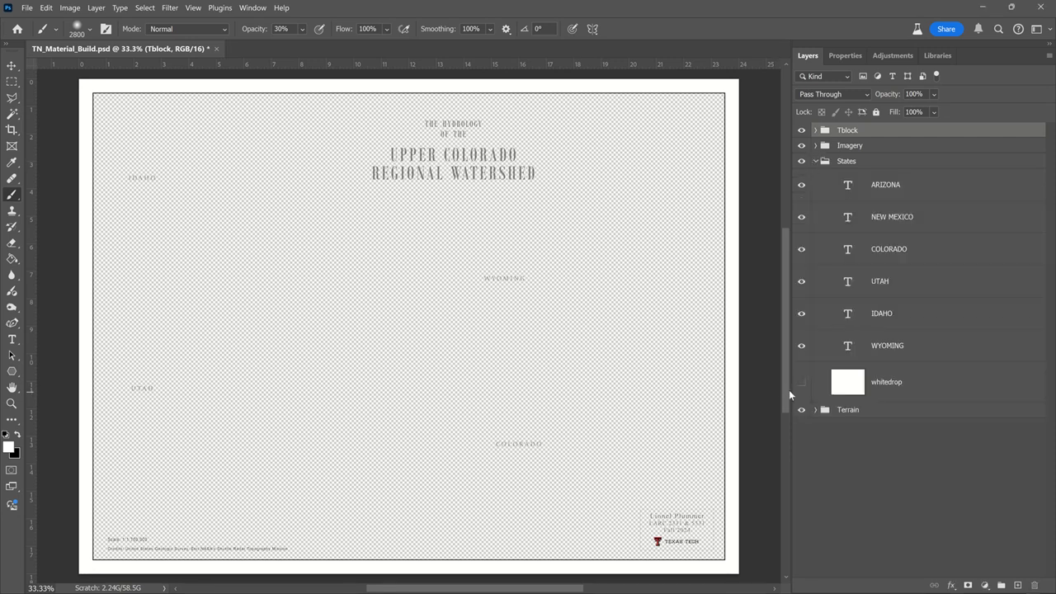
click(802, 383)
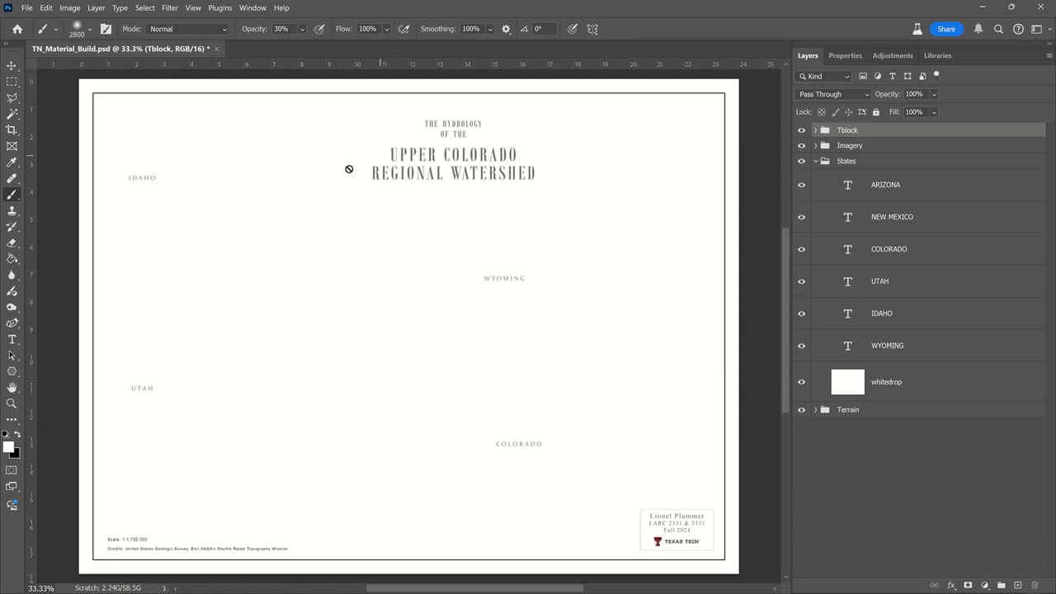
right_click(305, 301)
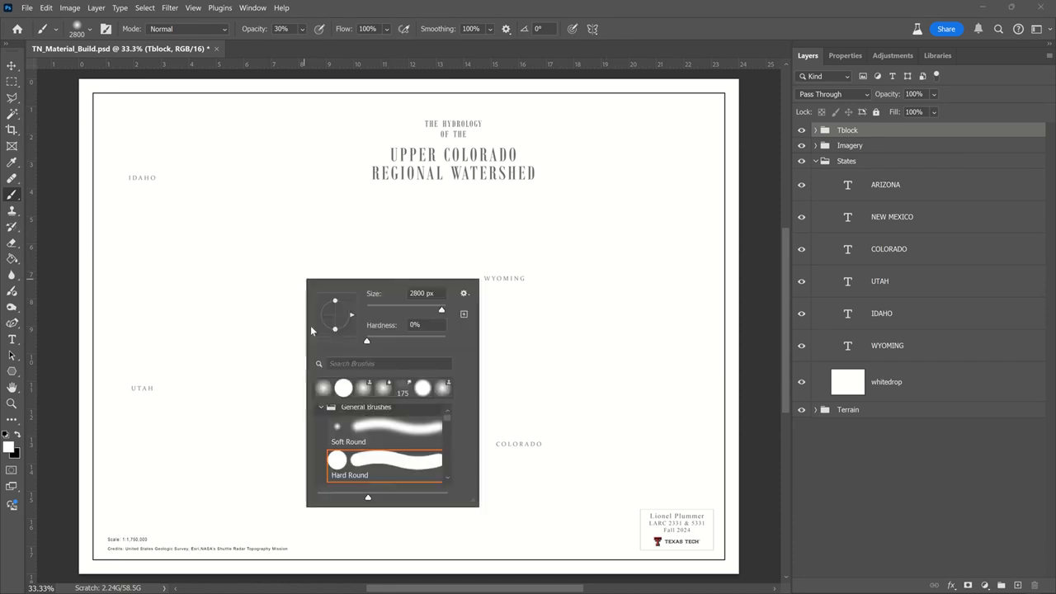
click(756, 124)
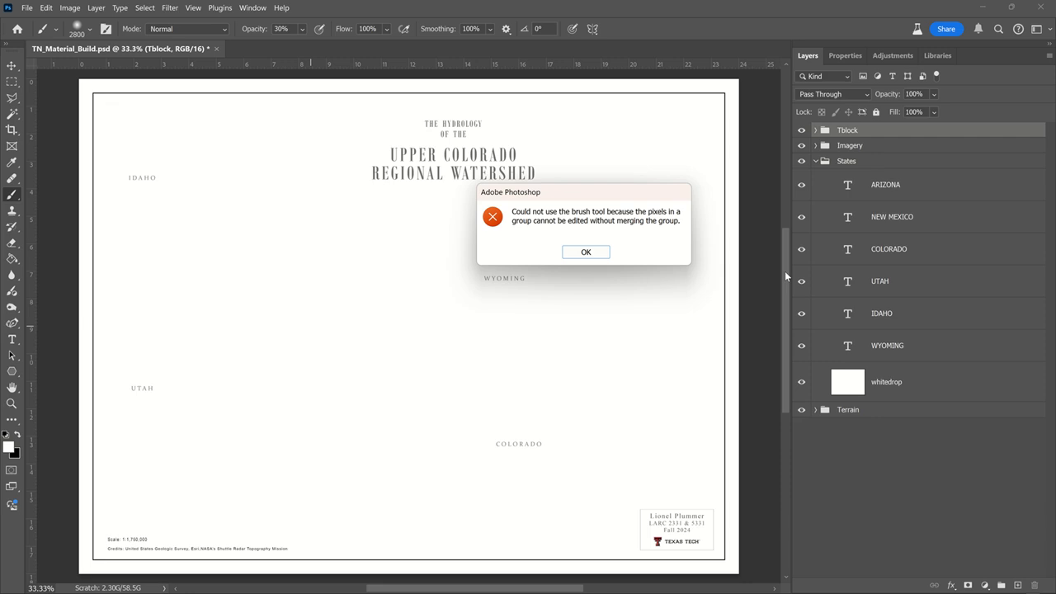
click(817, 165)
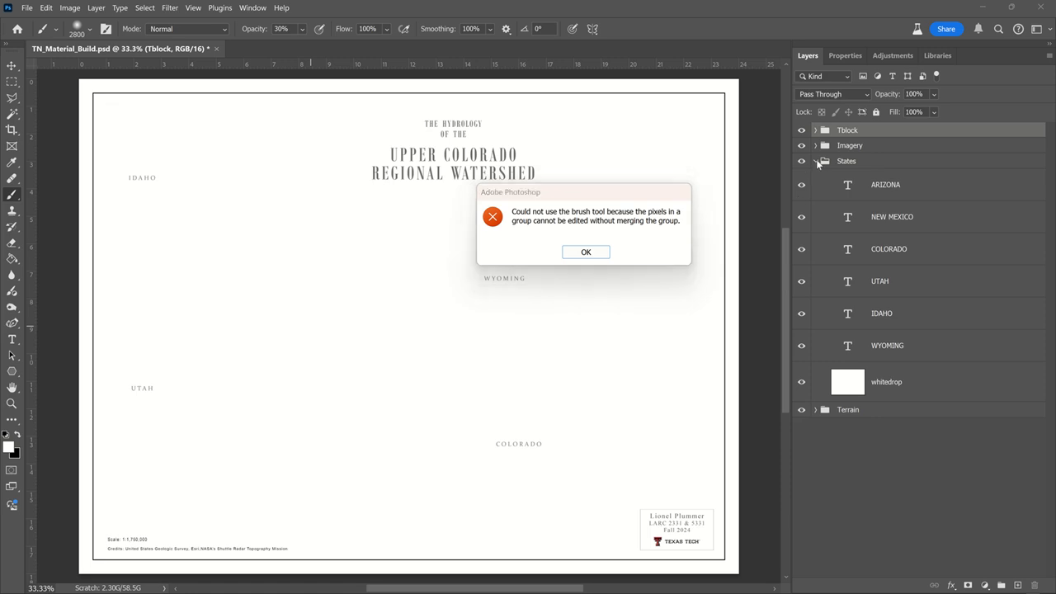
click(582, 253)
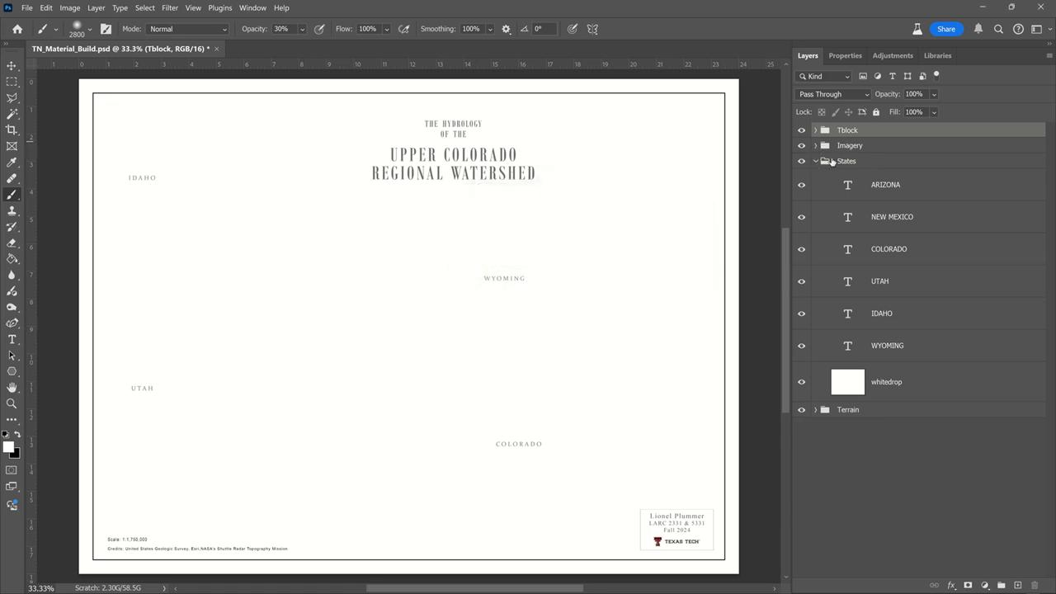
- Collapse the States group, hide the Tblock, Imagery and States groups, and select the Terrain group
click(816, 162)
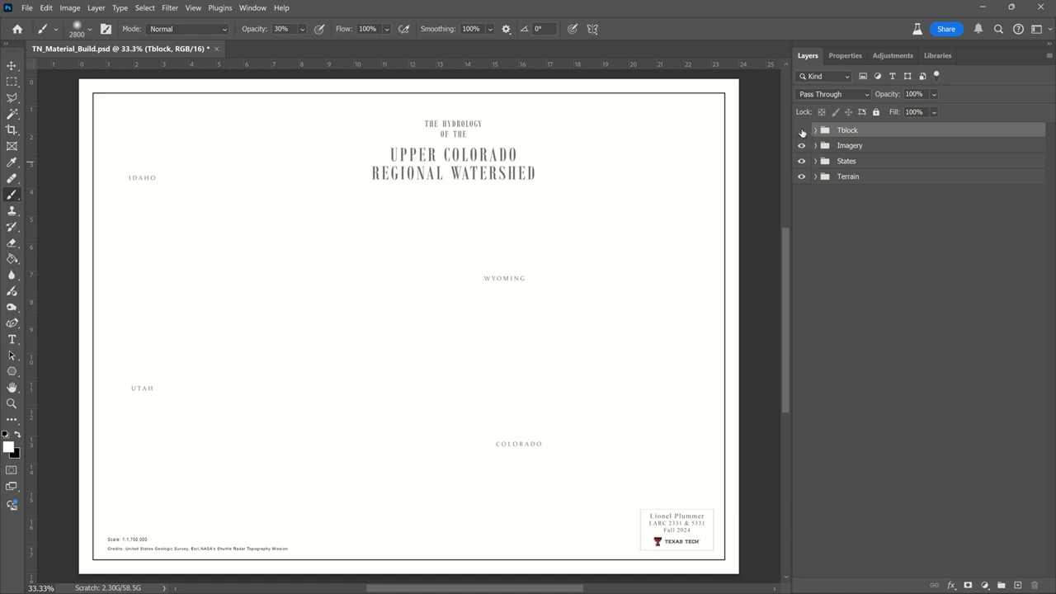
drag(802, 132, 802, 162)
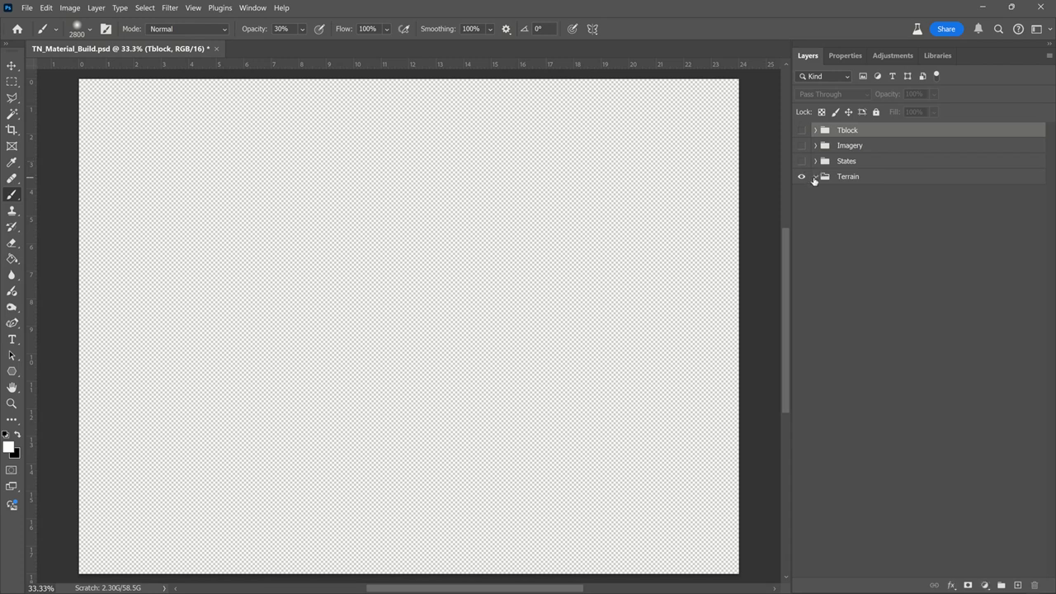
click(838, 178)
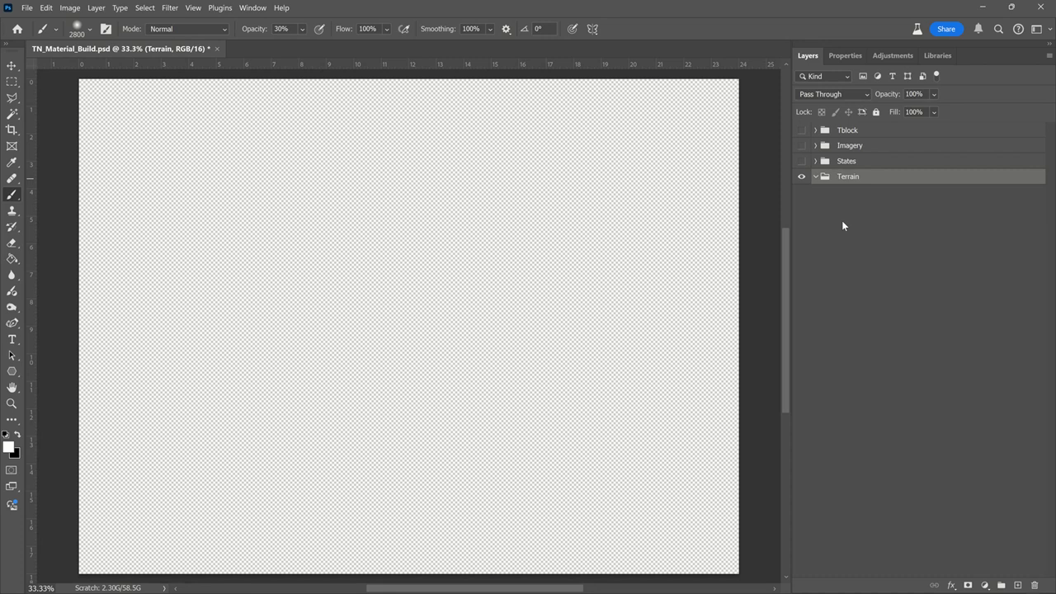
- Place terrain.pdf from the TN Rendering folder as an embedded smart object and move its layer into the Terrain group
click(27, 7)
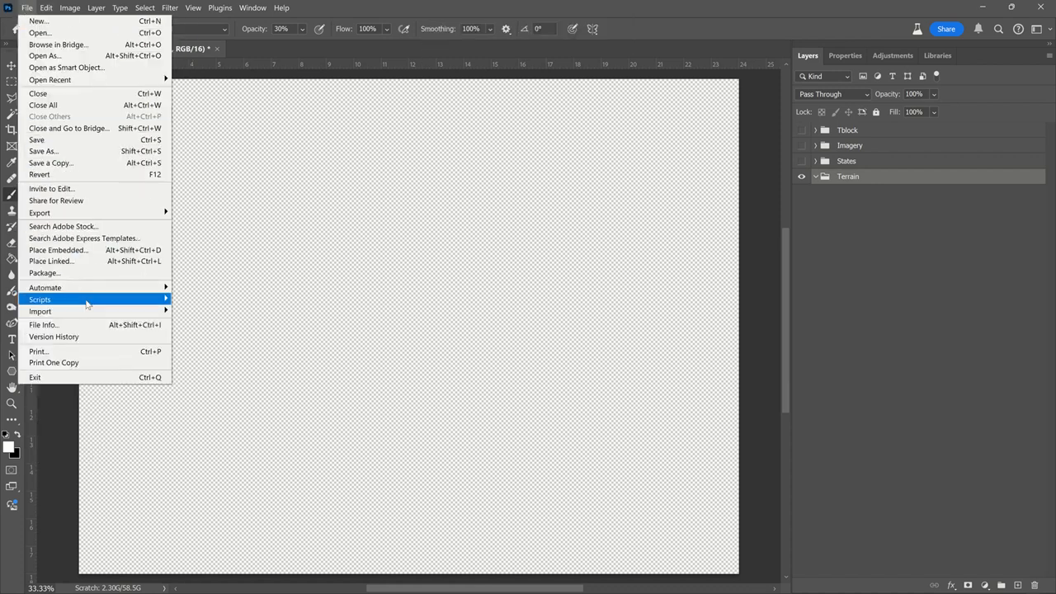
mouse_move(87, 302)
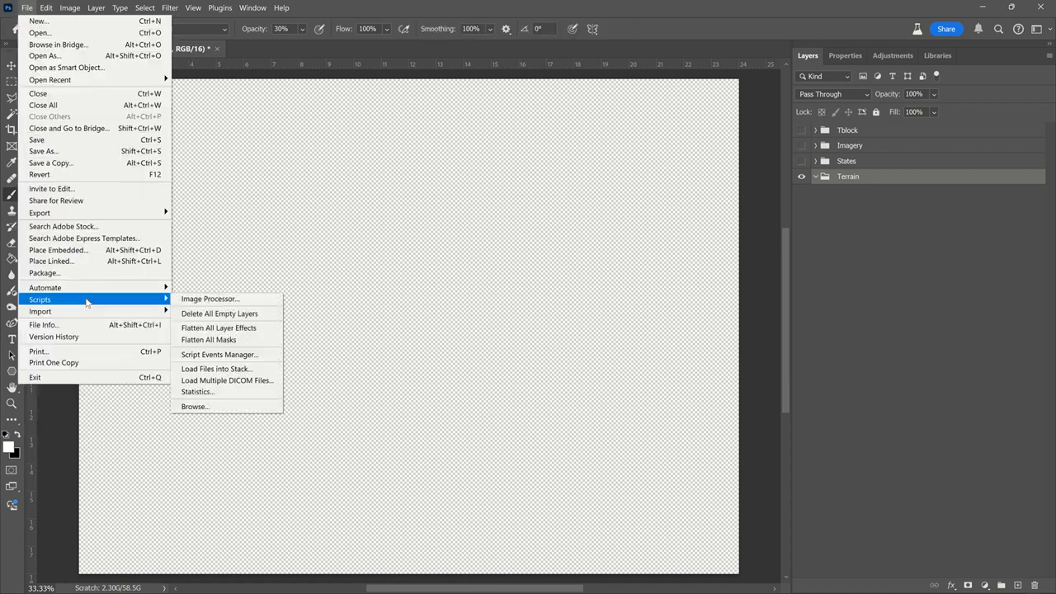
click(108, 252)
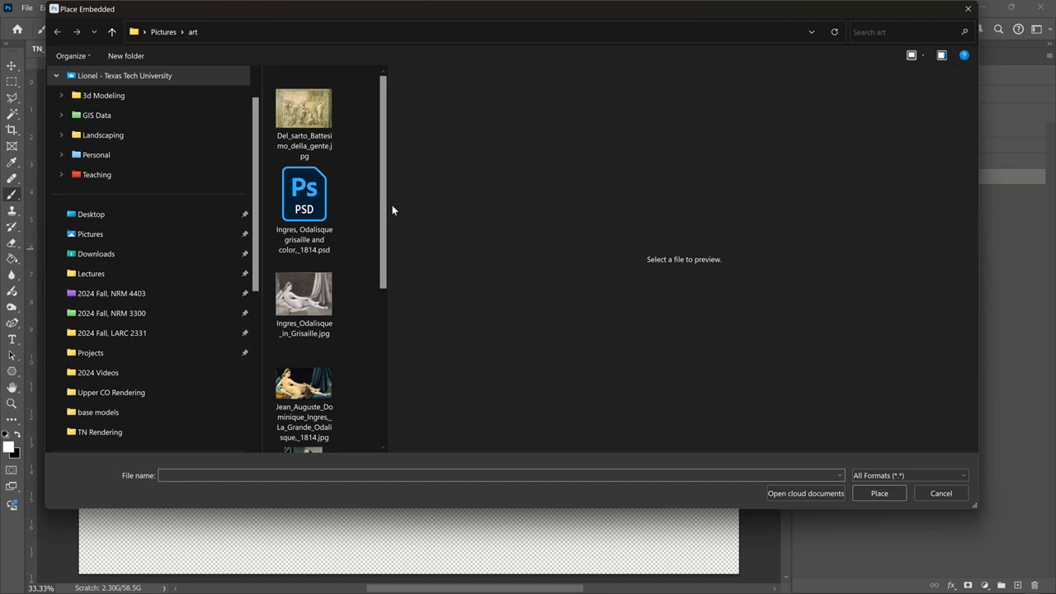
scroll(169, 310, down, 2)
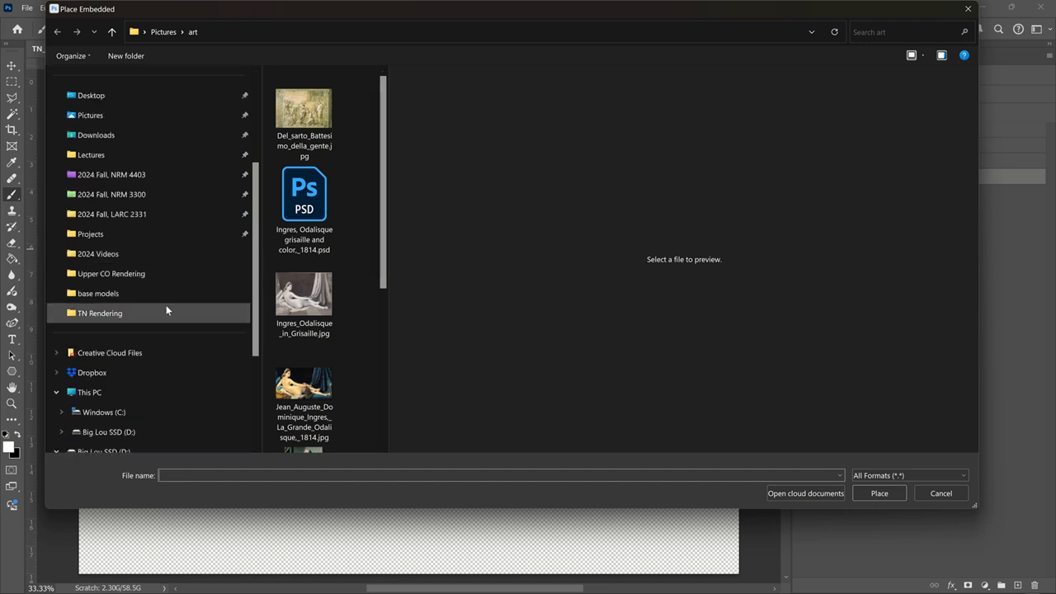
click(121, 320)
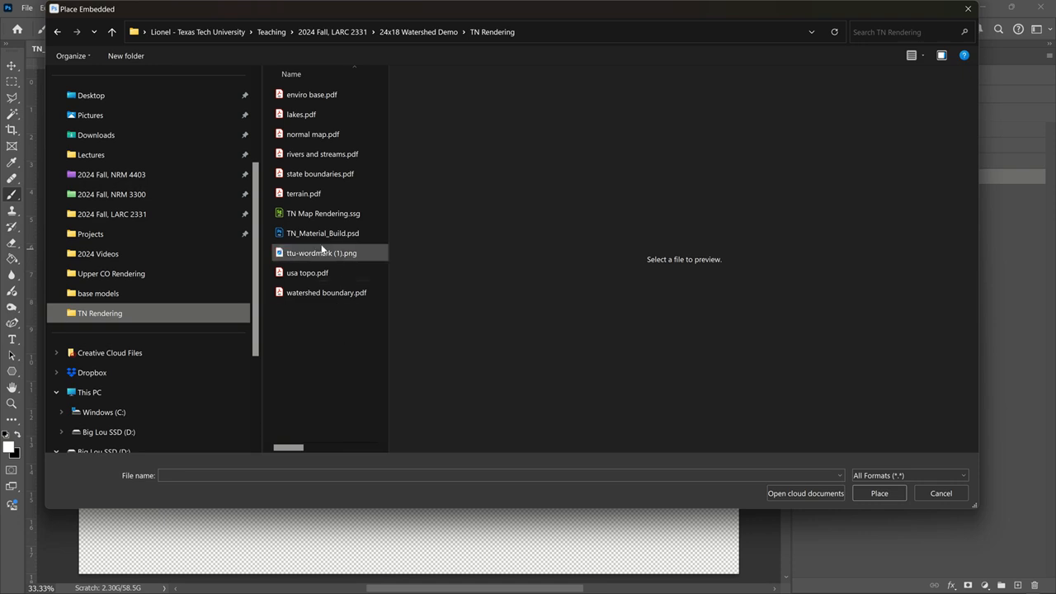
click(303, 195)
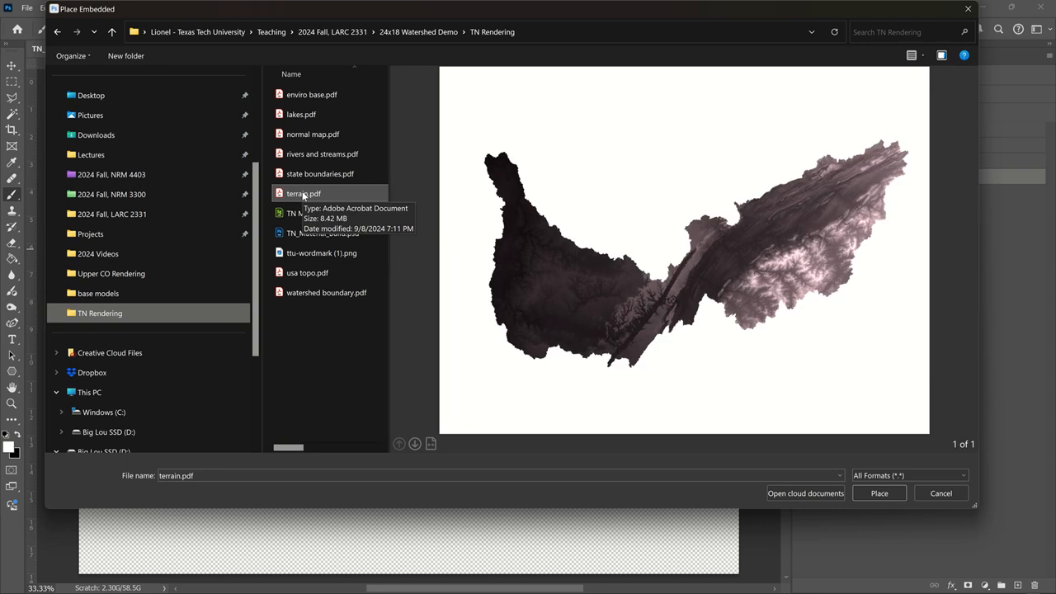
double_click(303, 195)
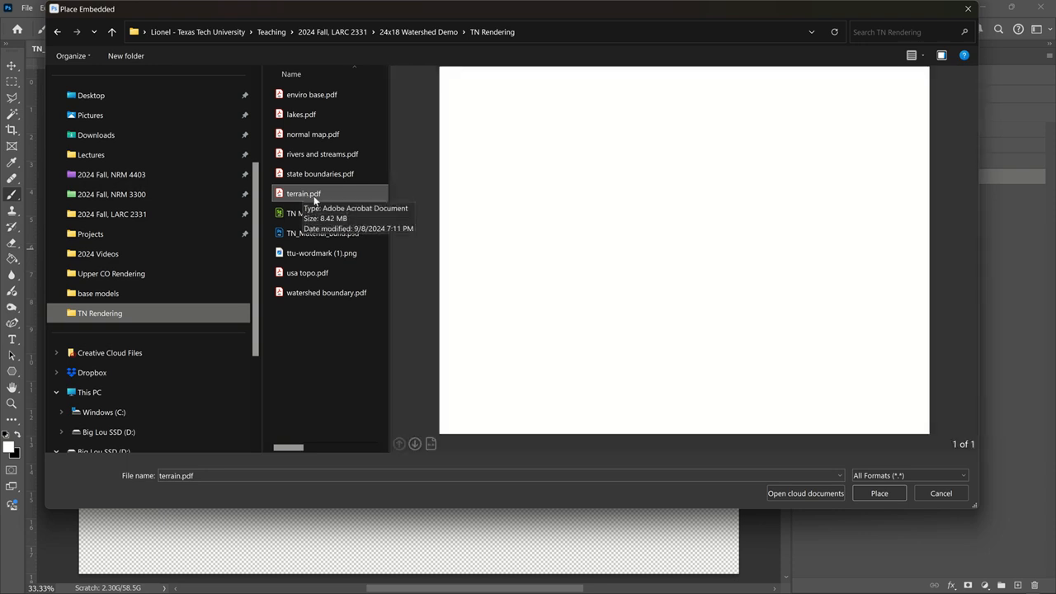
click(895, 496)
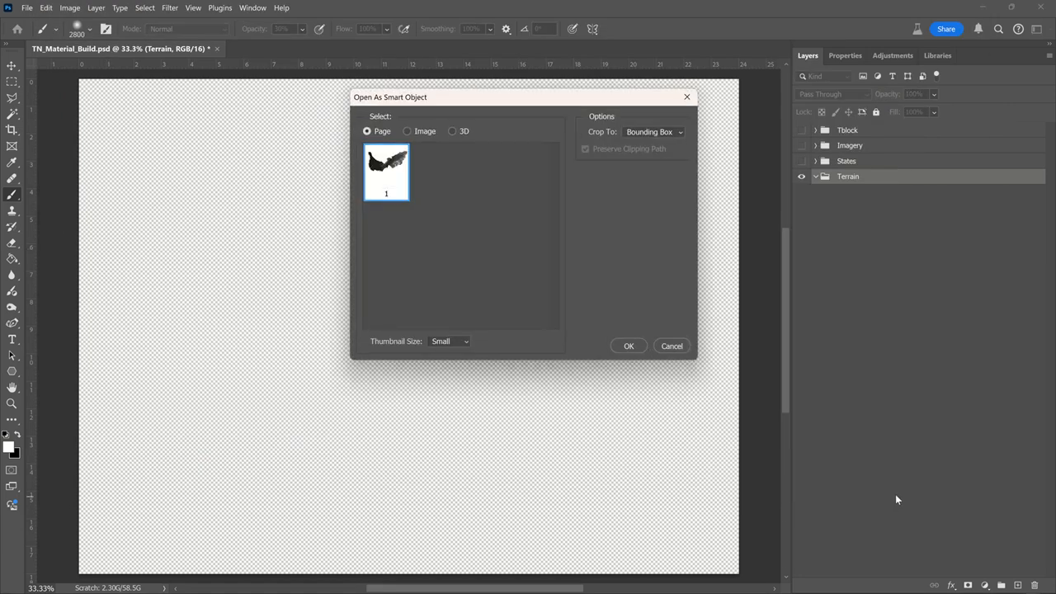
key(Return)
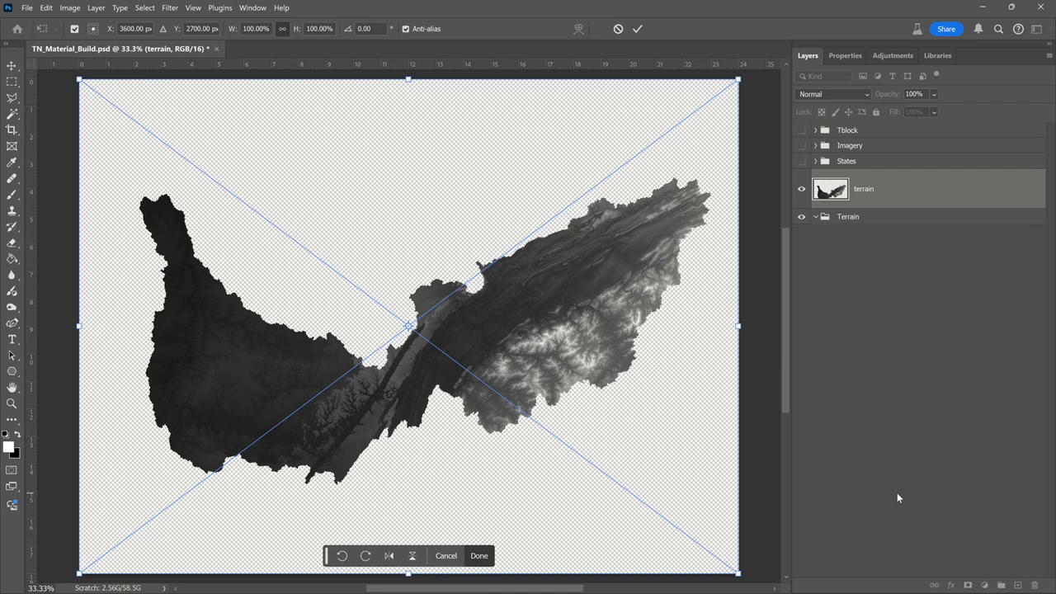
key(Return)
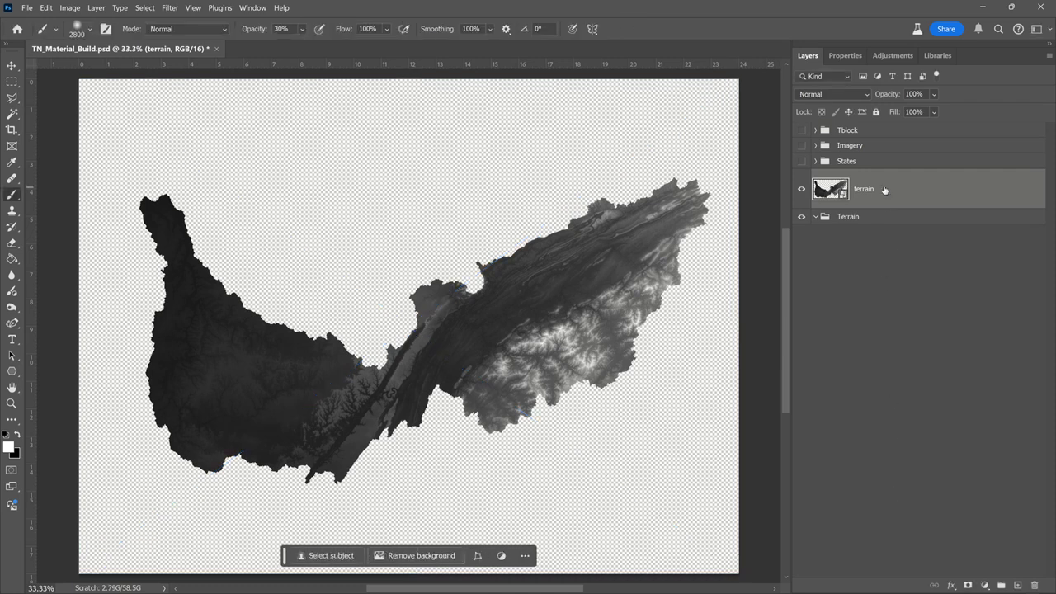
drag(885, 190, 887, 220)
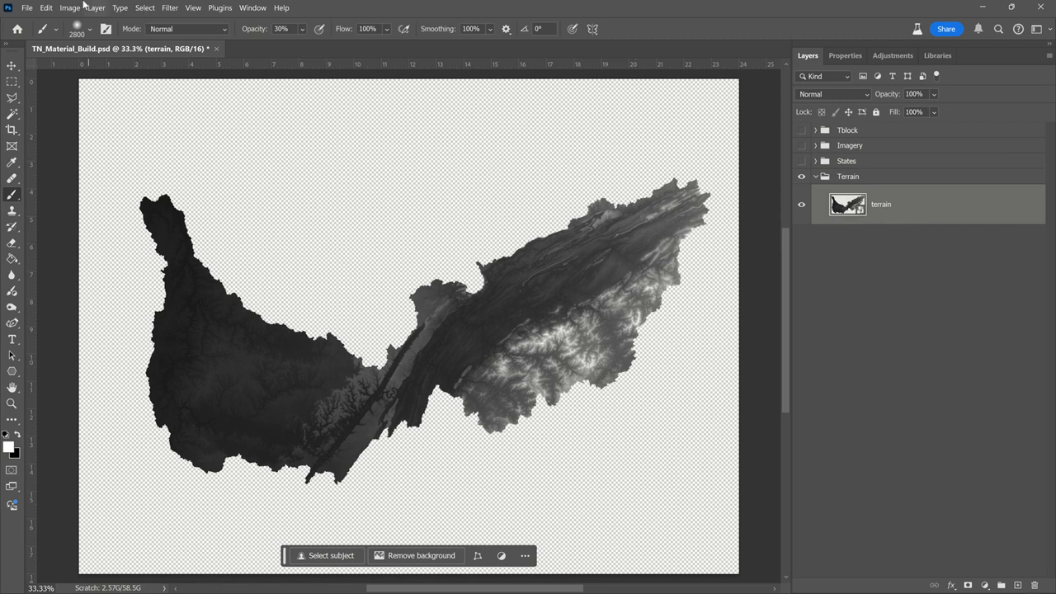
- Place normal map.pdf from the TN Rendering folder as an embedded smart object above the terrain layer in the Terrain group
click(24, 8)
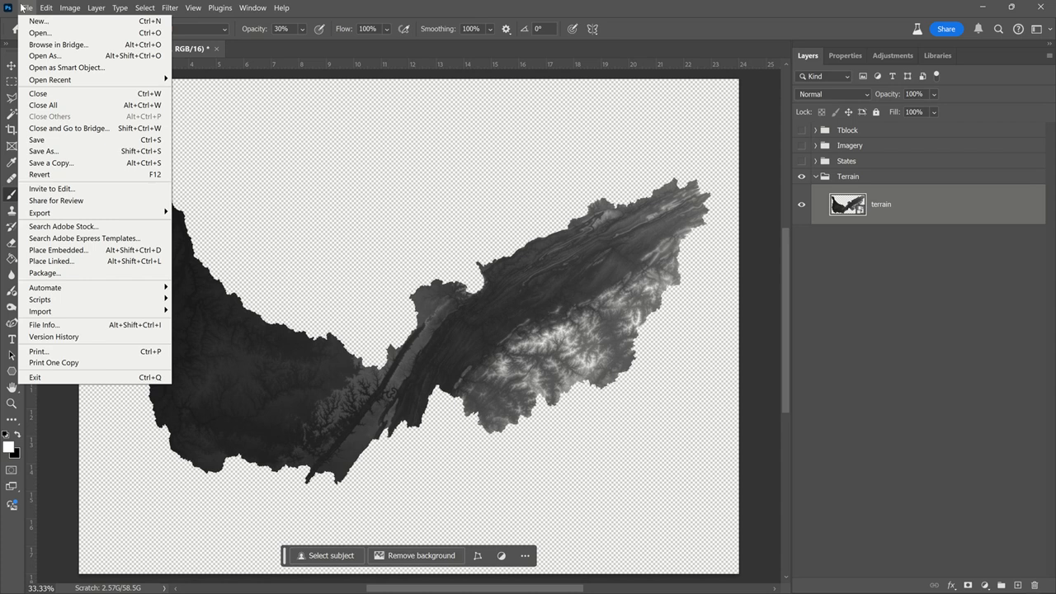
click(144, 251)
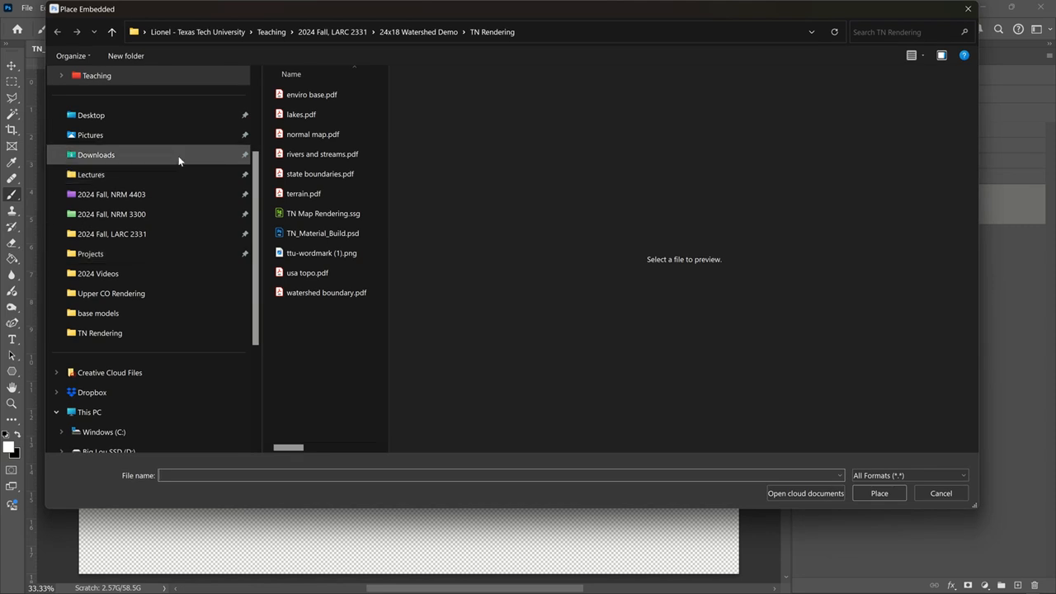
click(299, 136)
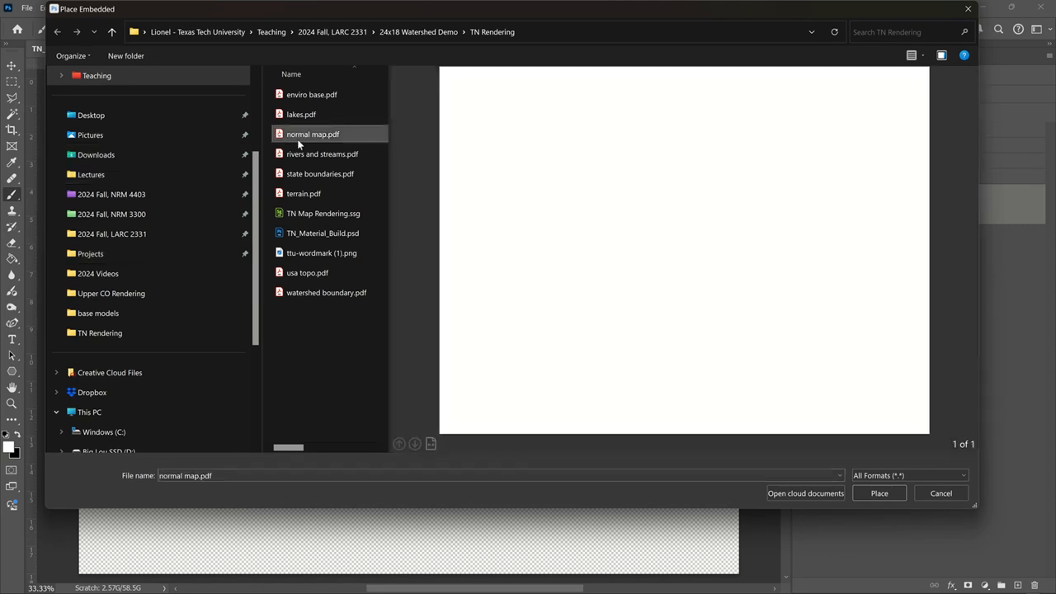
click(874, 492)
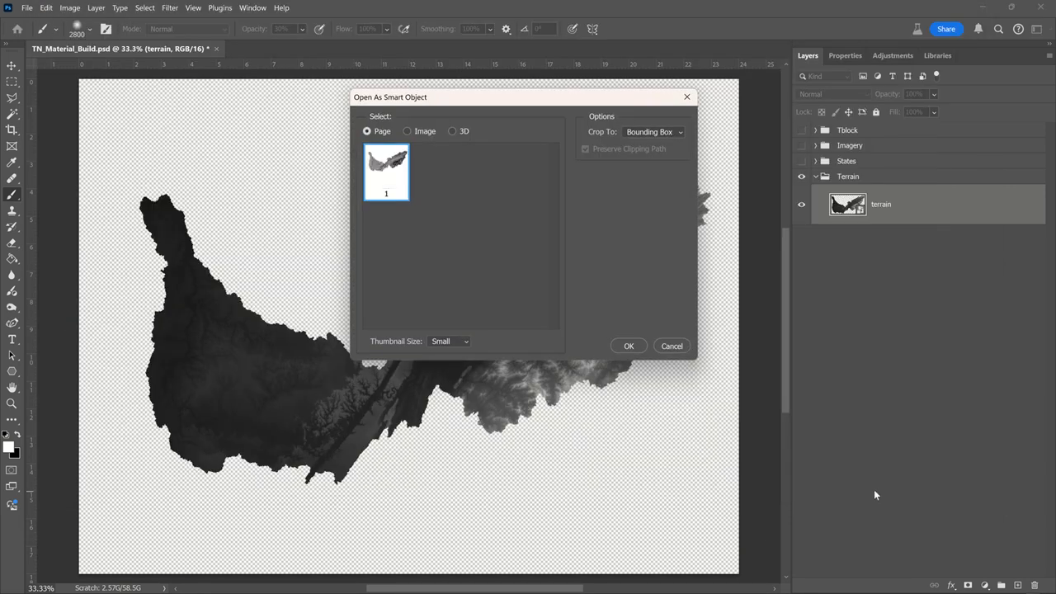
key(Return)
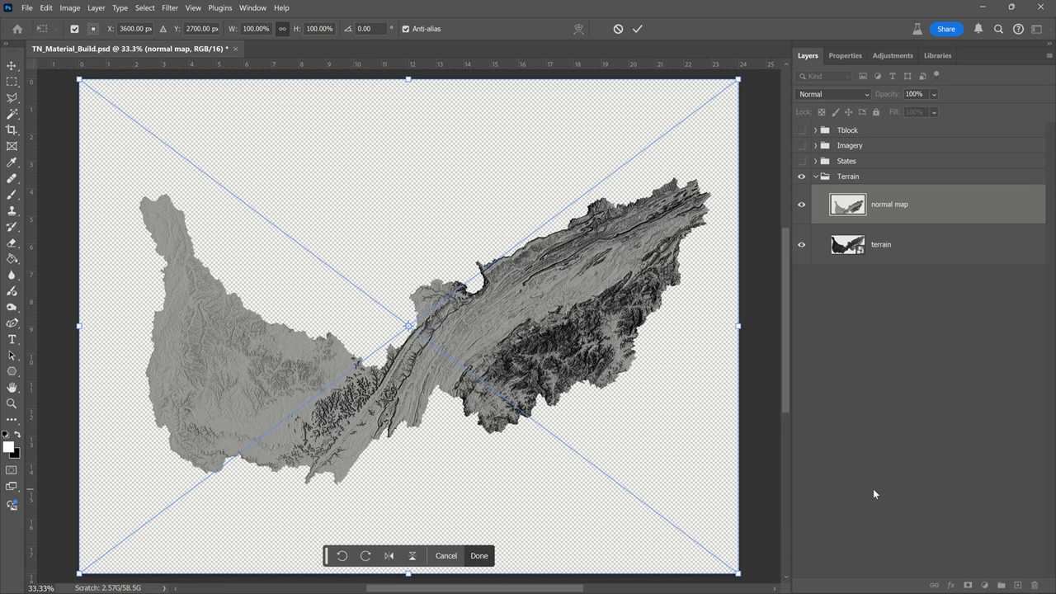
key(Return)
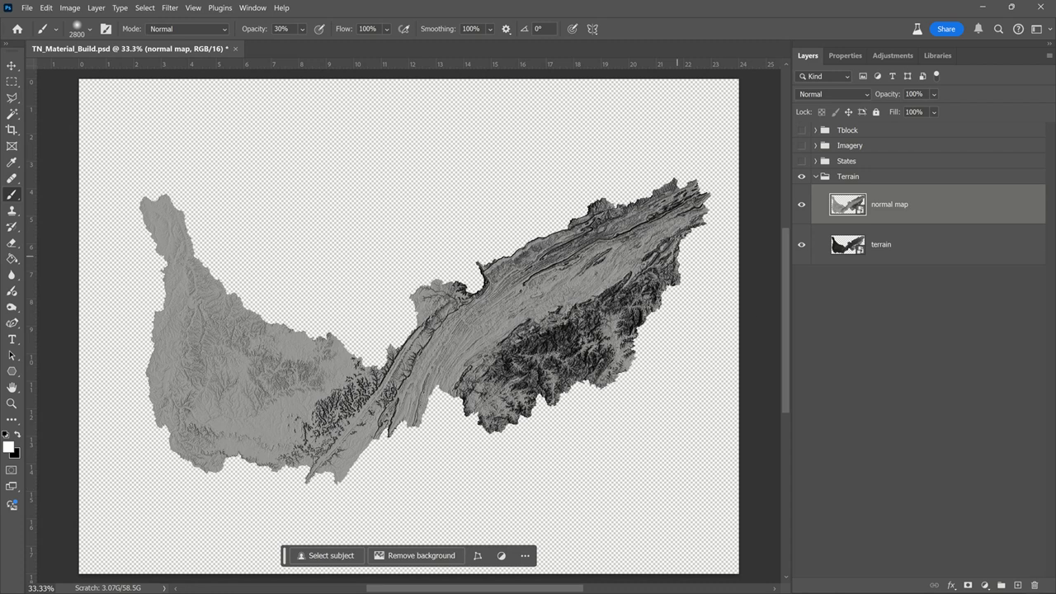
- Hide the normal map layer and rename the terrain layer as height map
click(802, 209)
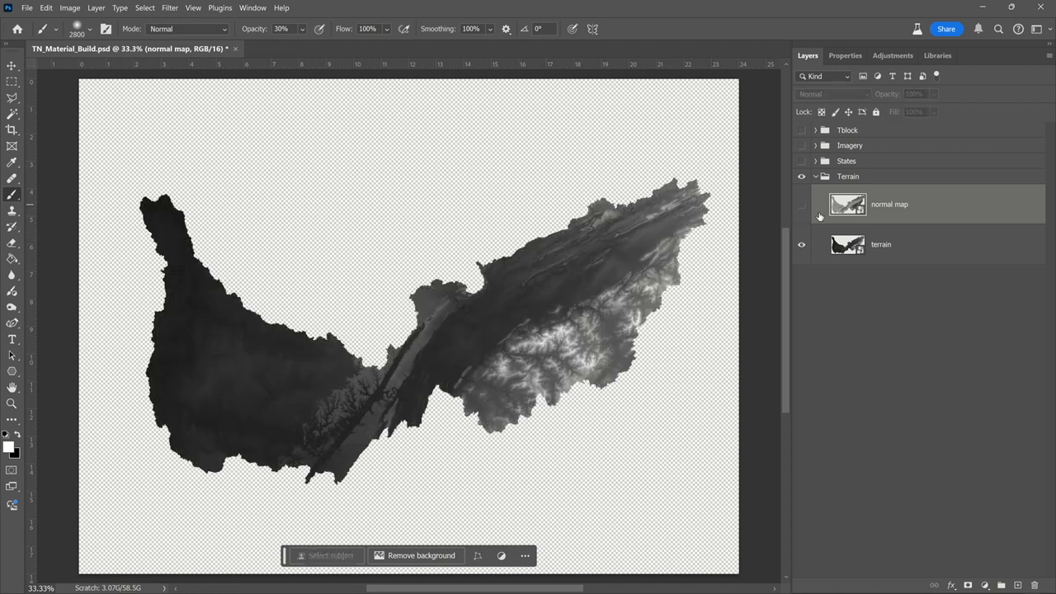
click(886, 252)
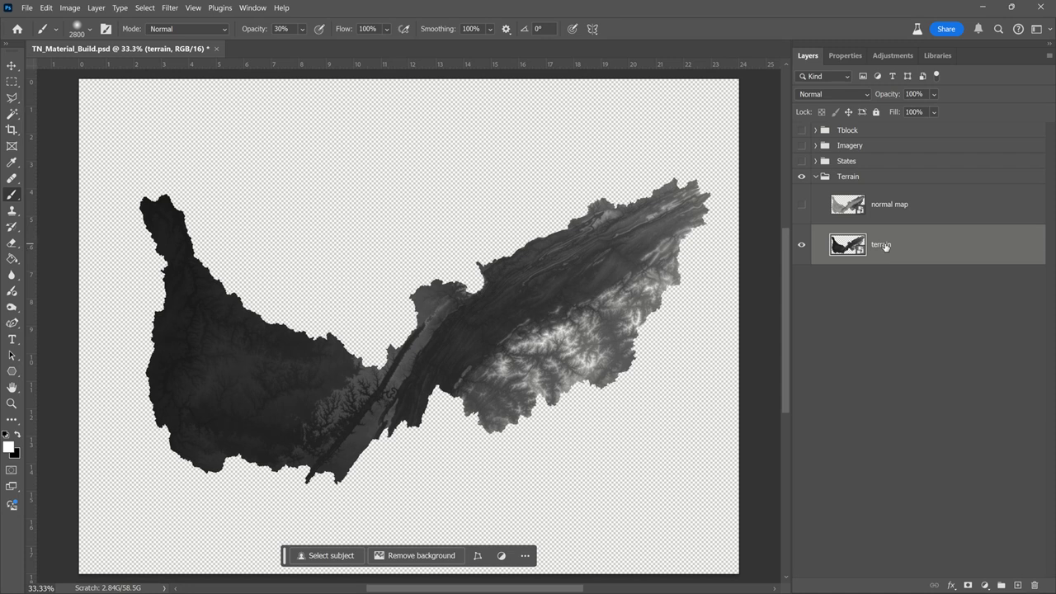
double_click(881, 245)
text(HEI)
key(BackSpace)
key(BackSpace)
key(BackSpace)
key(Caps_Lock)
text(height)
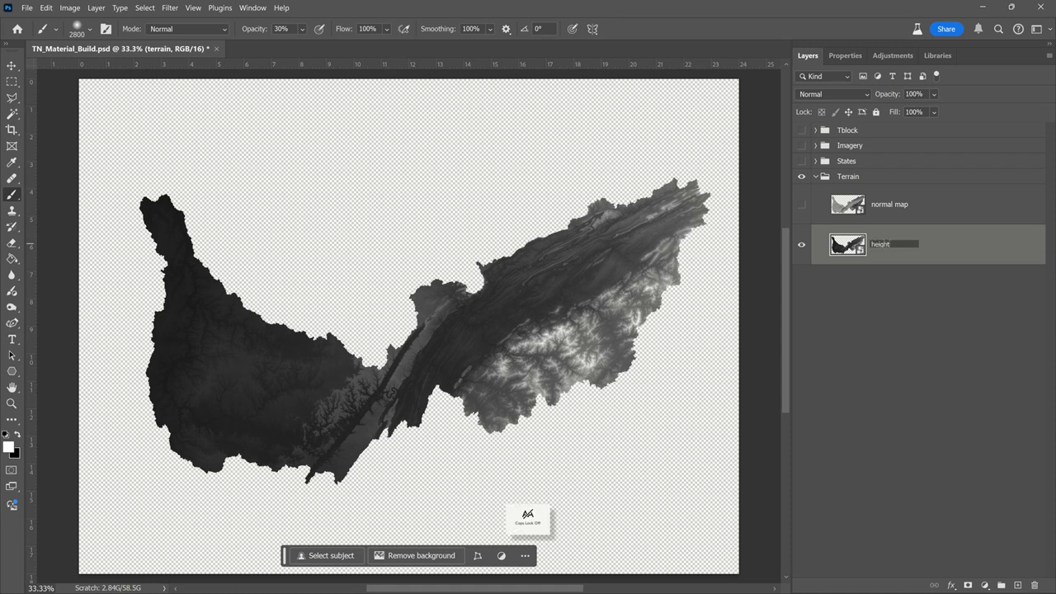
text( map)
key(Return)
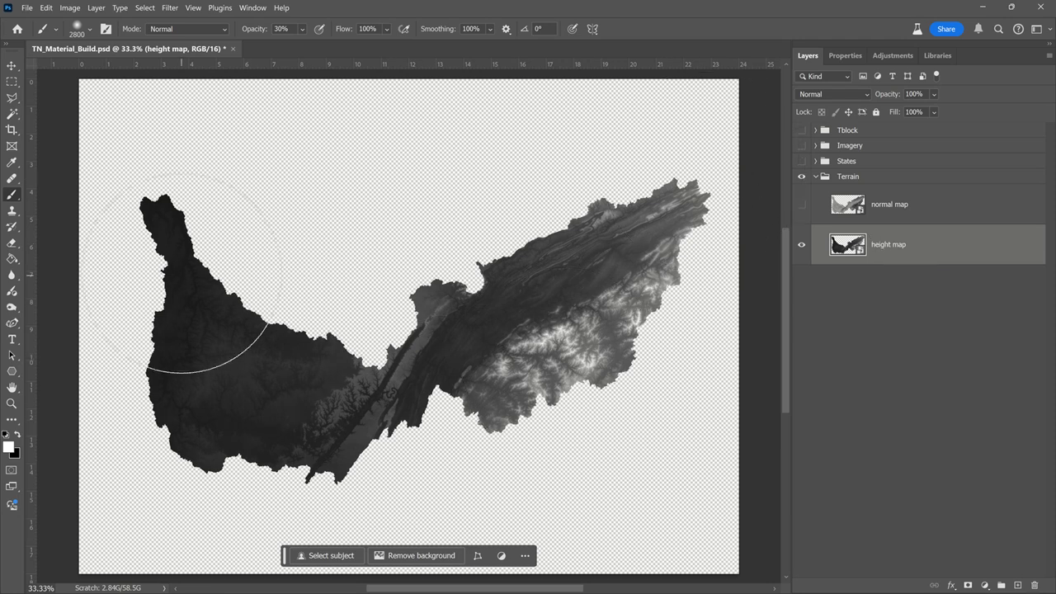
- Add a new layer named blackdrop beneath the height map layer in the Terrain group and fill it with black
scroll(495, 284, down, 2)
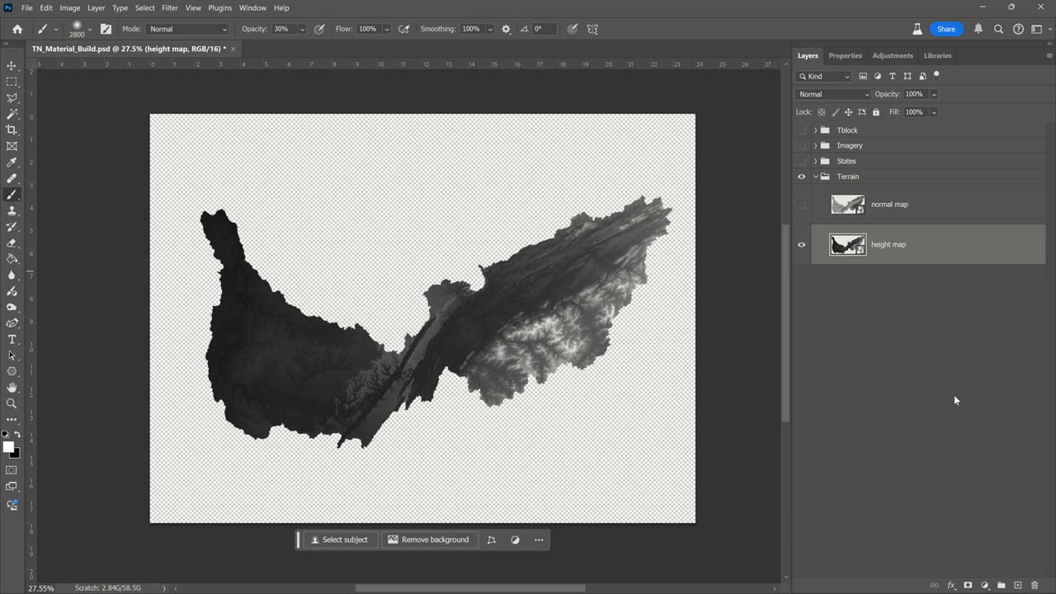
click(1017, 585)
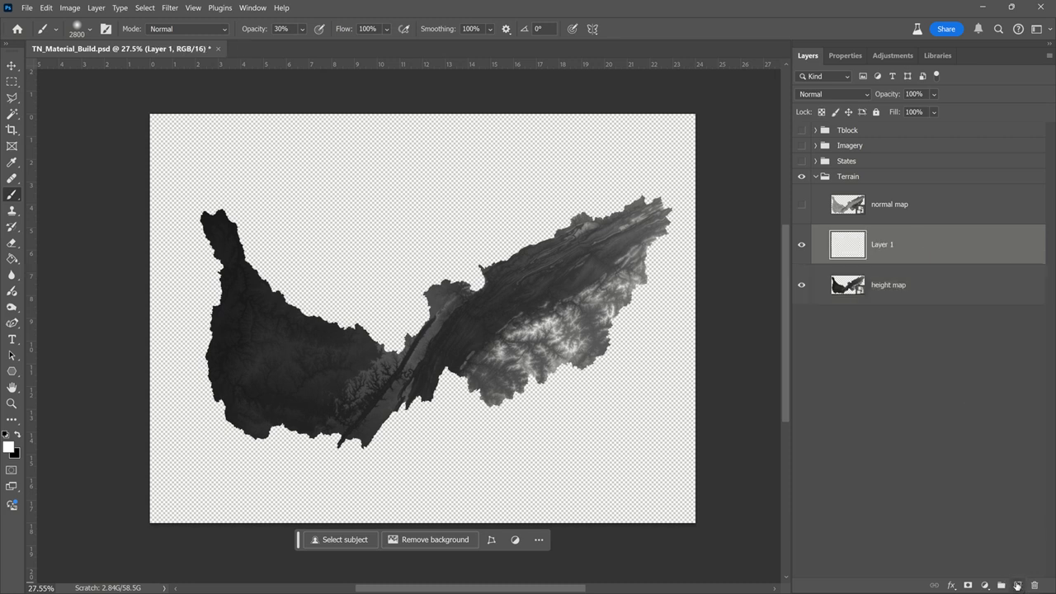
double_click(881, 244)
text(blackdrop)
key(Return)
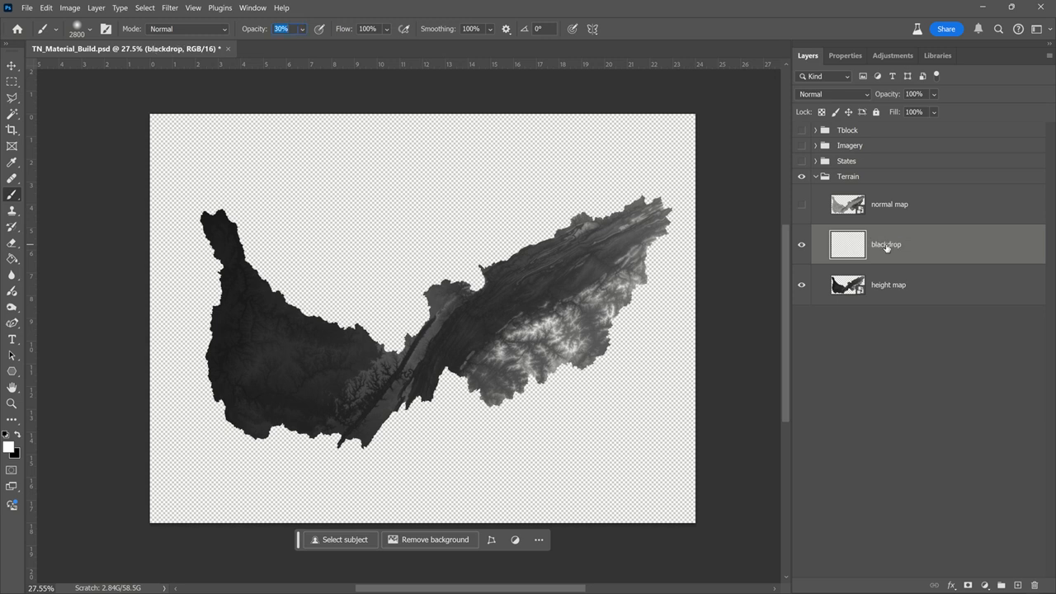
drag(886, 247, 886, 289)
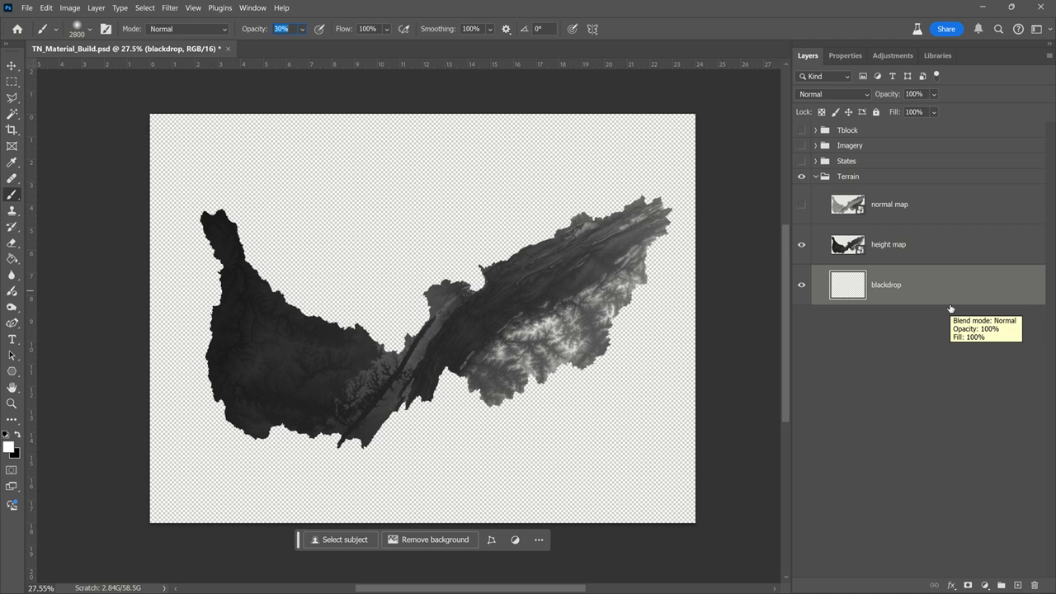
key(ctrl+BackSpace)
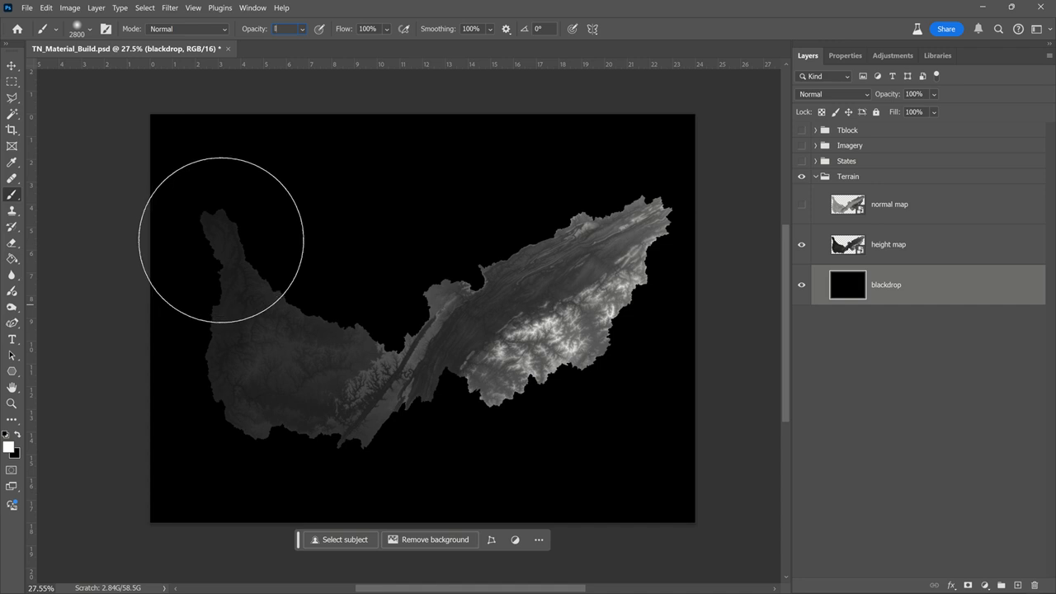
- Set the Brush tool's opacity to 100%
click(799, 286)
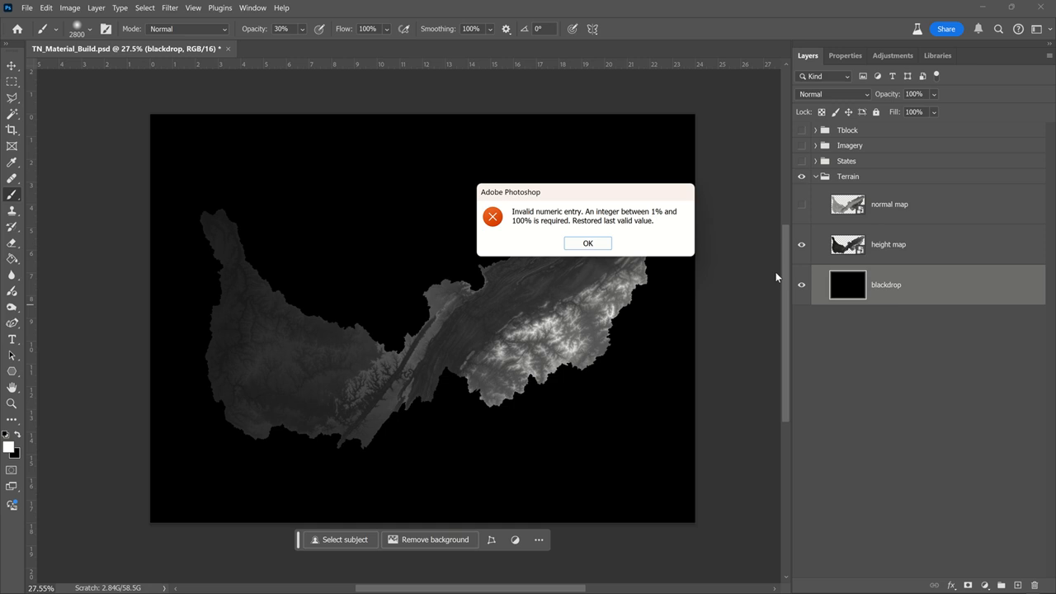
click(584, 242)
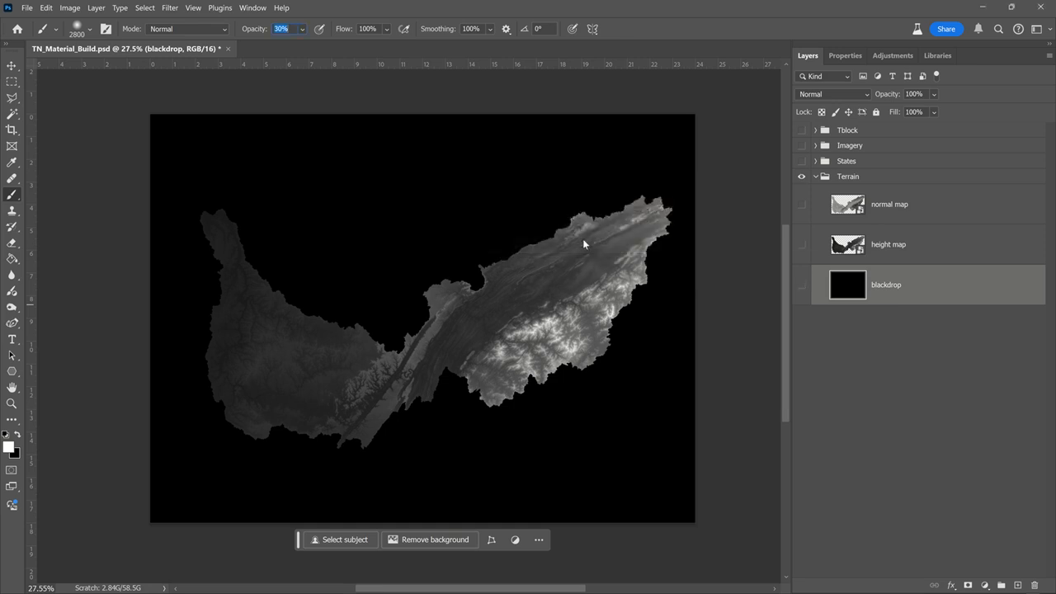
text(0)
text(1)
mouse_move(398, 5)
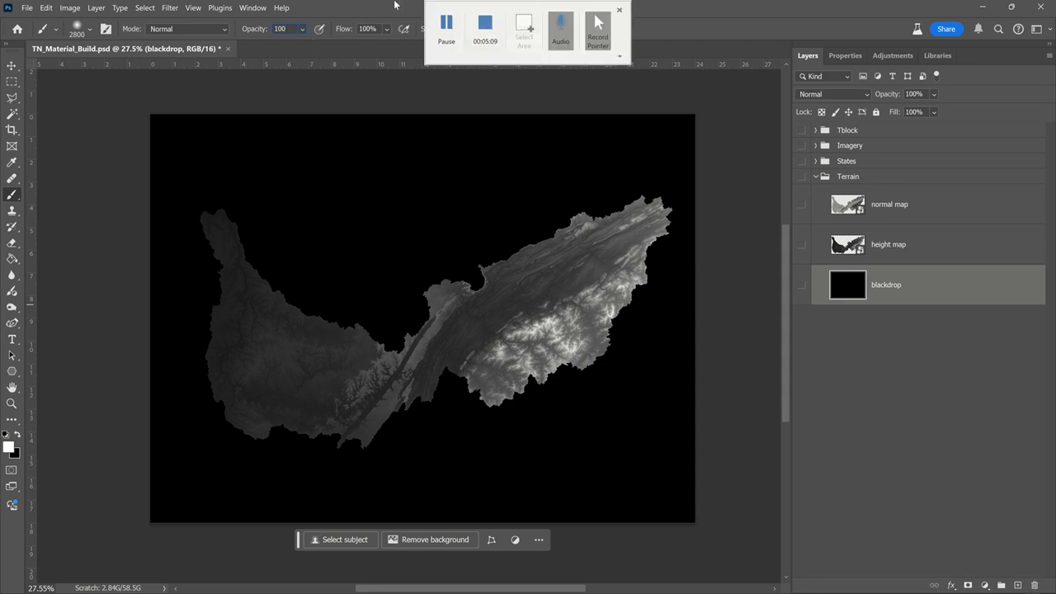
click(447, 33)
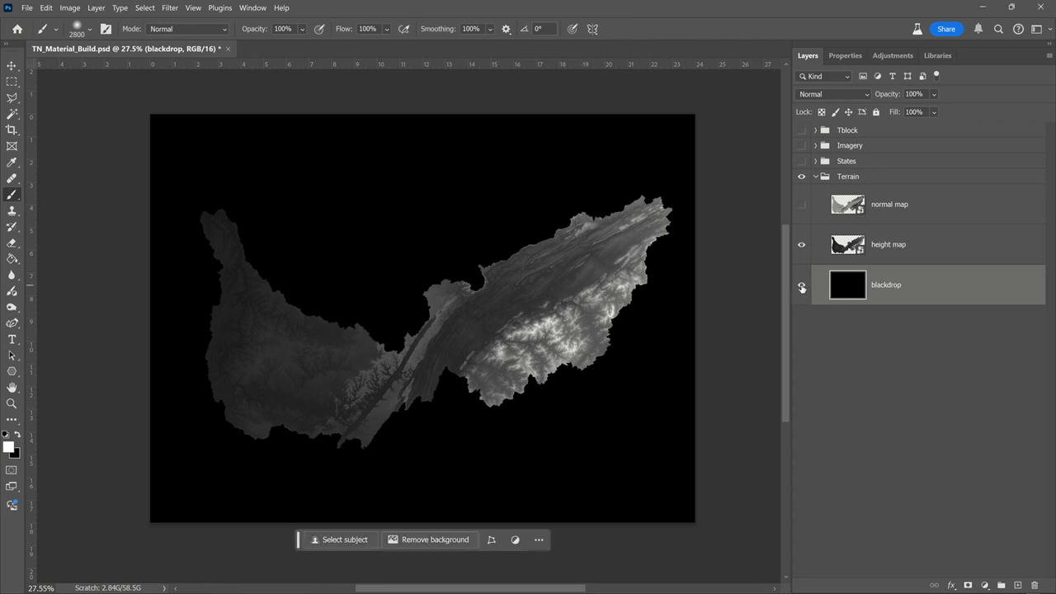
- Compare the height map with the blackdrop layer hidden and shown, and examine the terrain against black
click(801, 286)
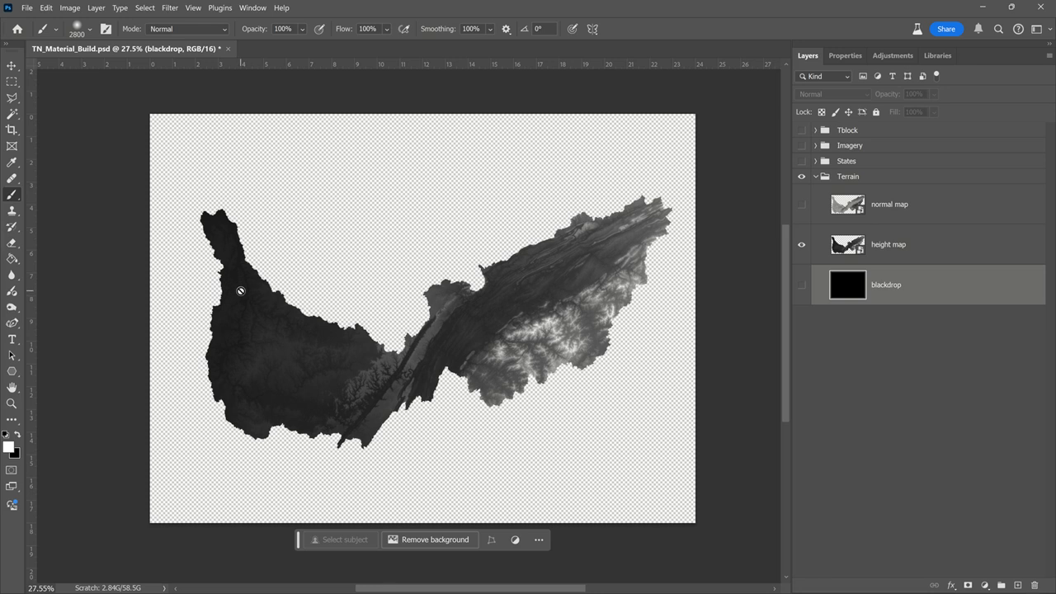
click(801, 286)
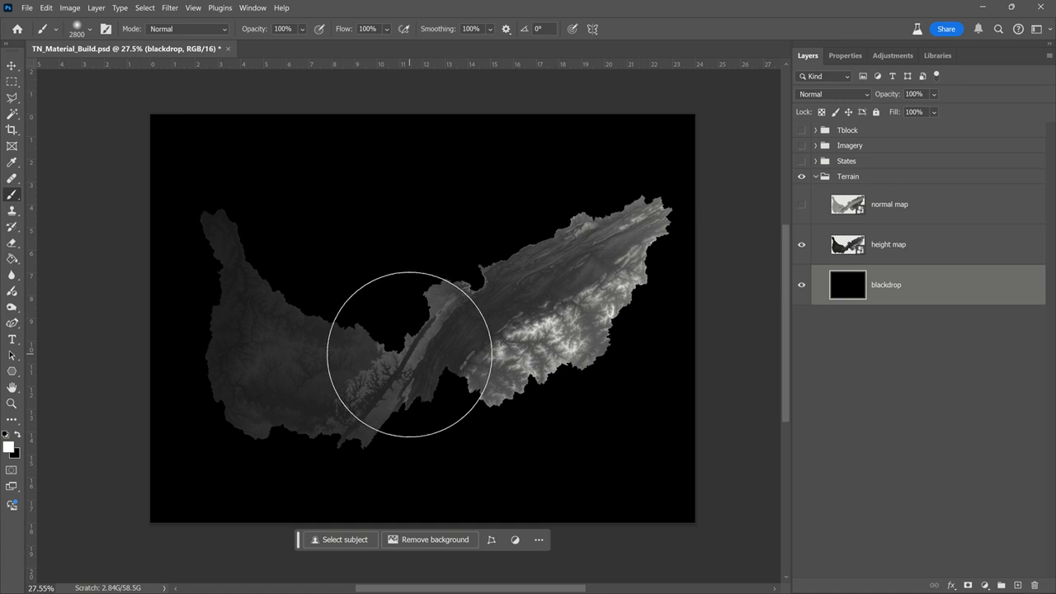
scroll(411, 349, up, 1)
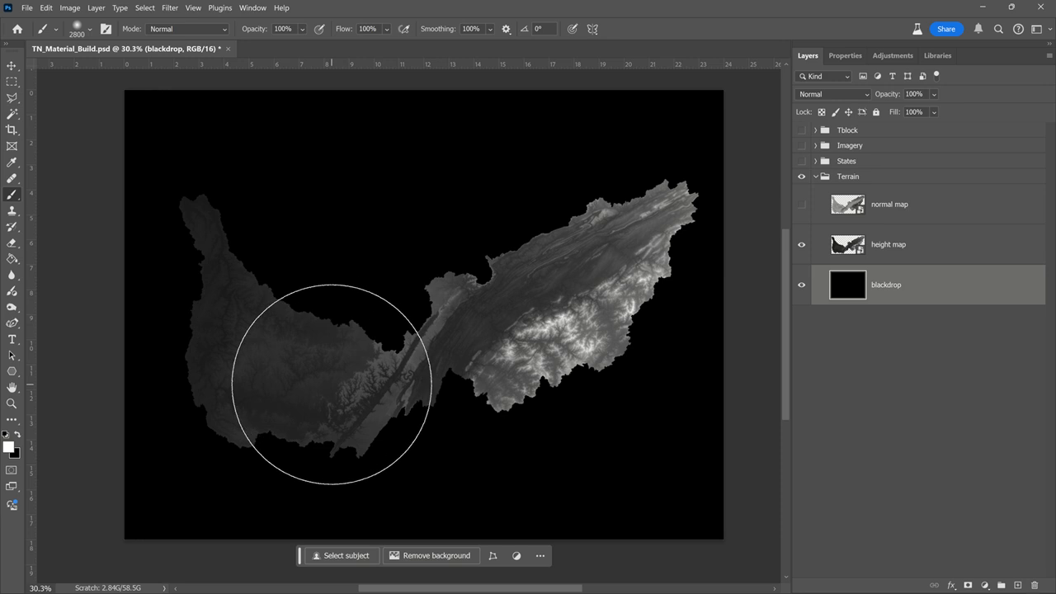
scroll(313, 384, up, 1)
scroll(332, 384, down, 1)
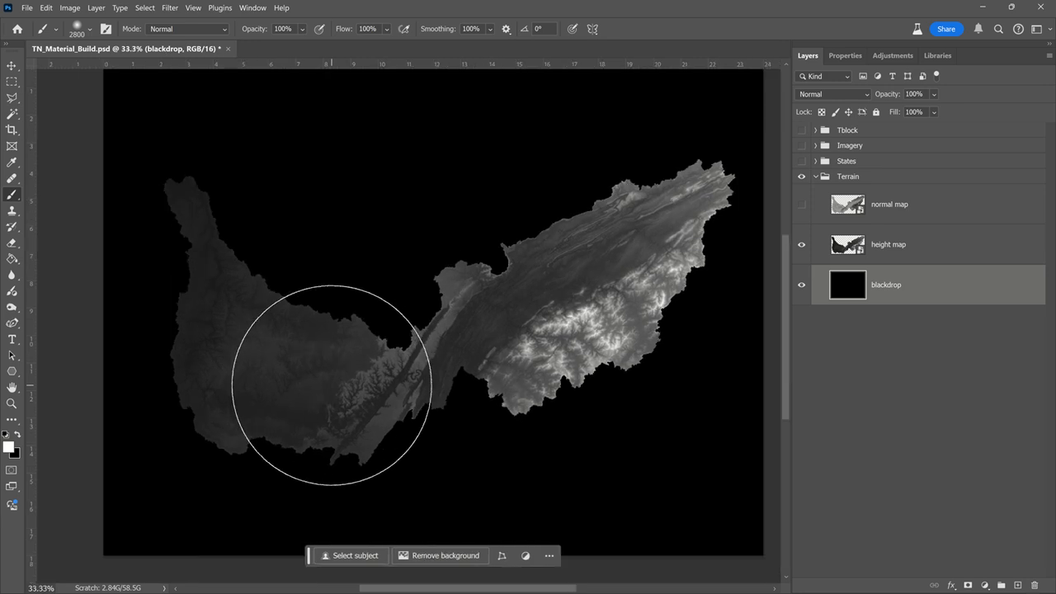
- Add a Gradient Map adjustment above the height map layer and reverse its gradient to run from black to white
click(954, 249)
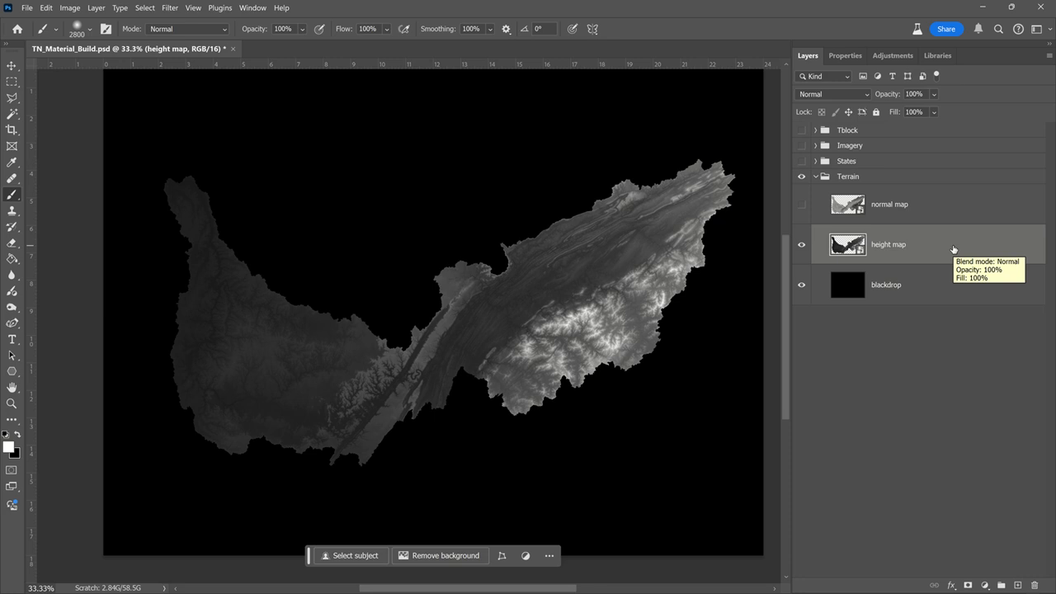
click(893, 56)
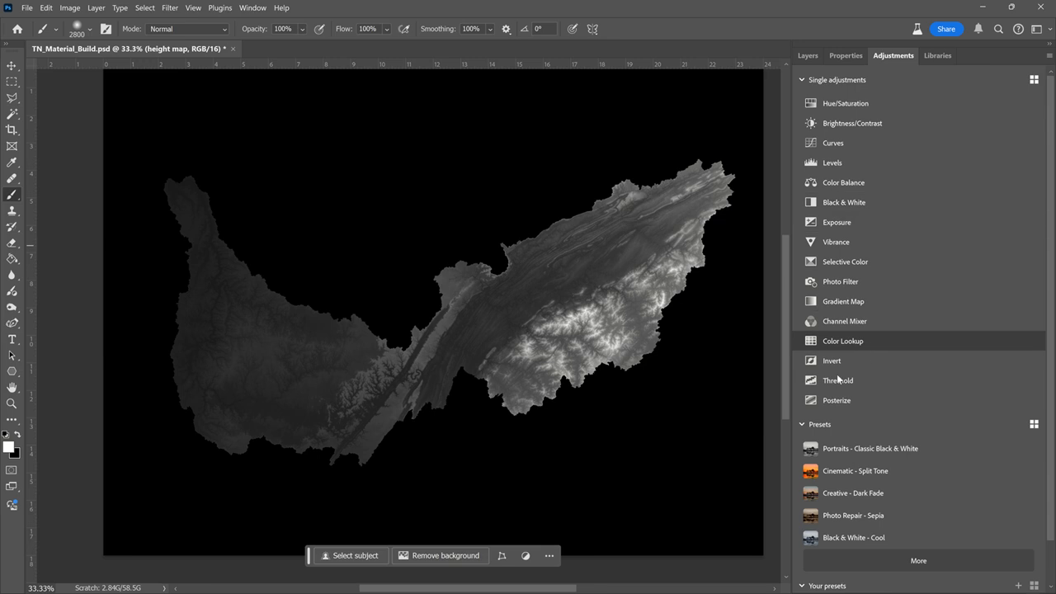
click(802, 424)
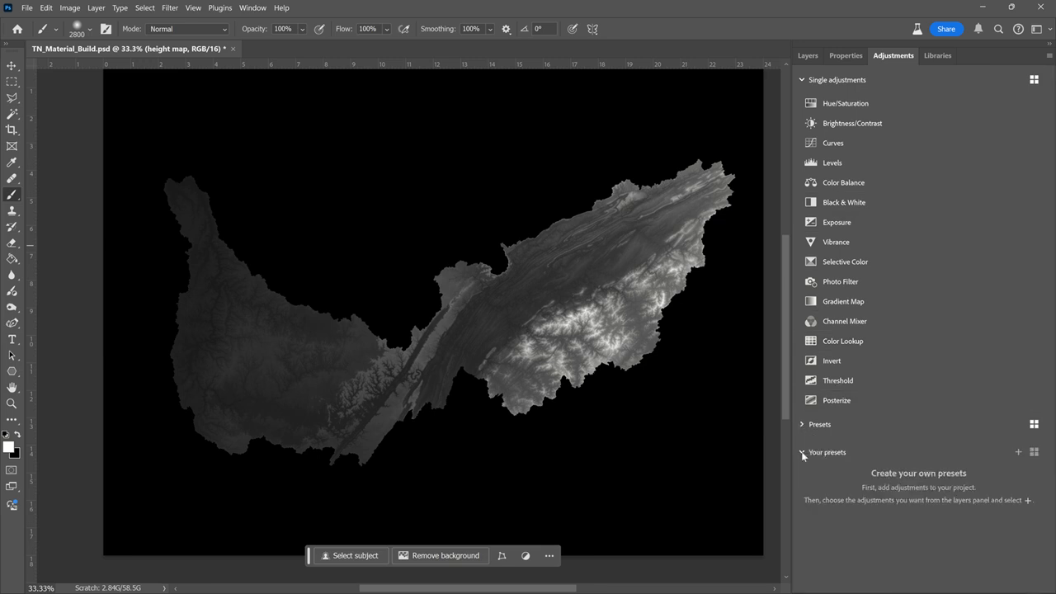
click(802, 452)
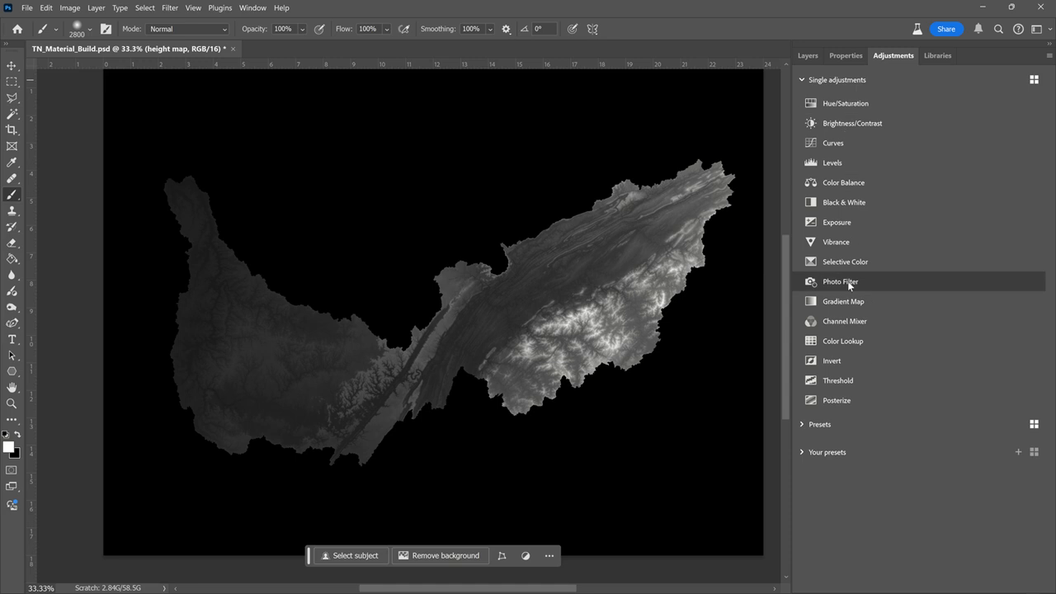
click(843, 302)
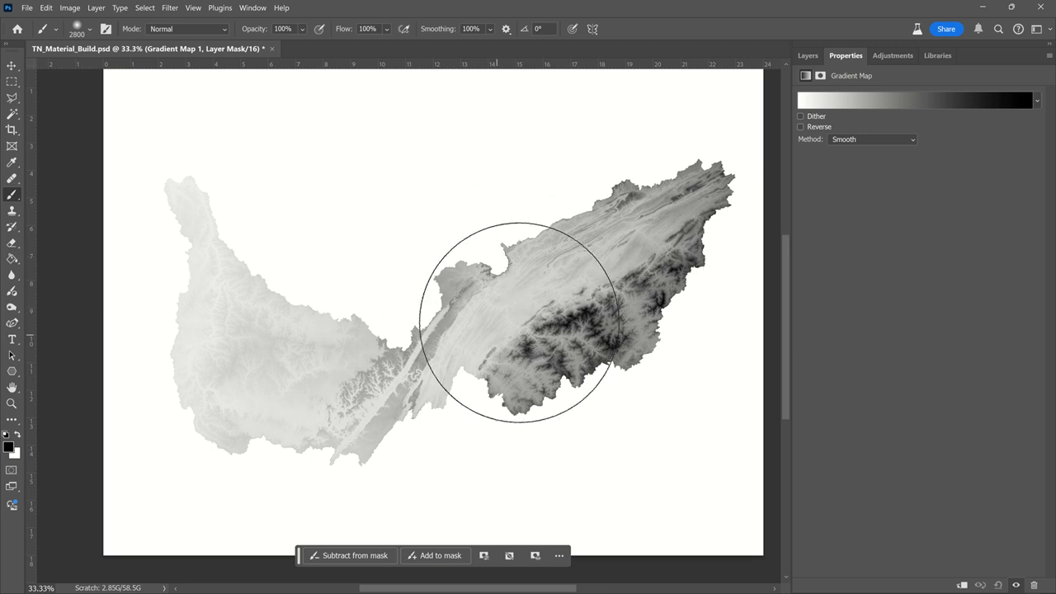
click(800, 128)
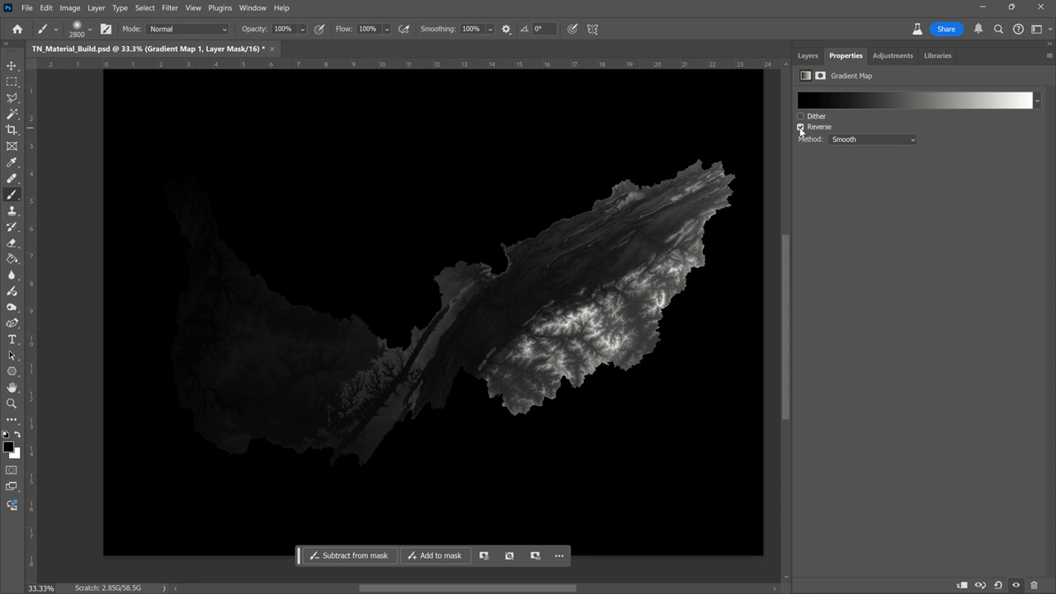
click(808, 56)
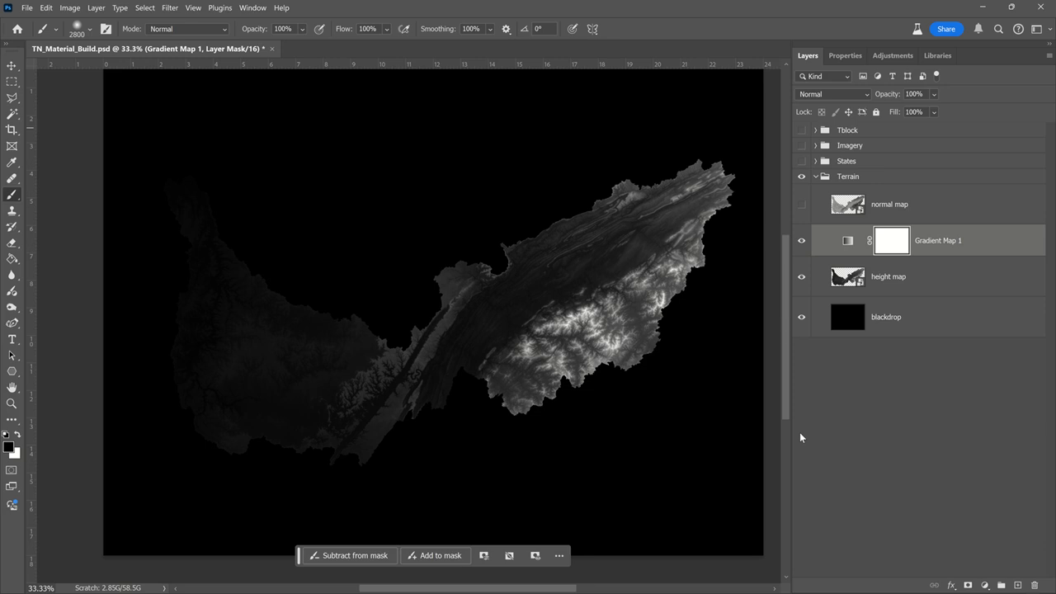
click(30, 9)
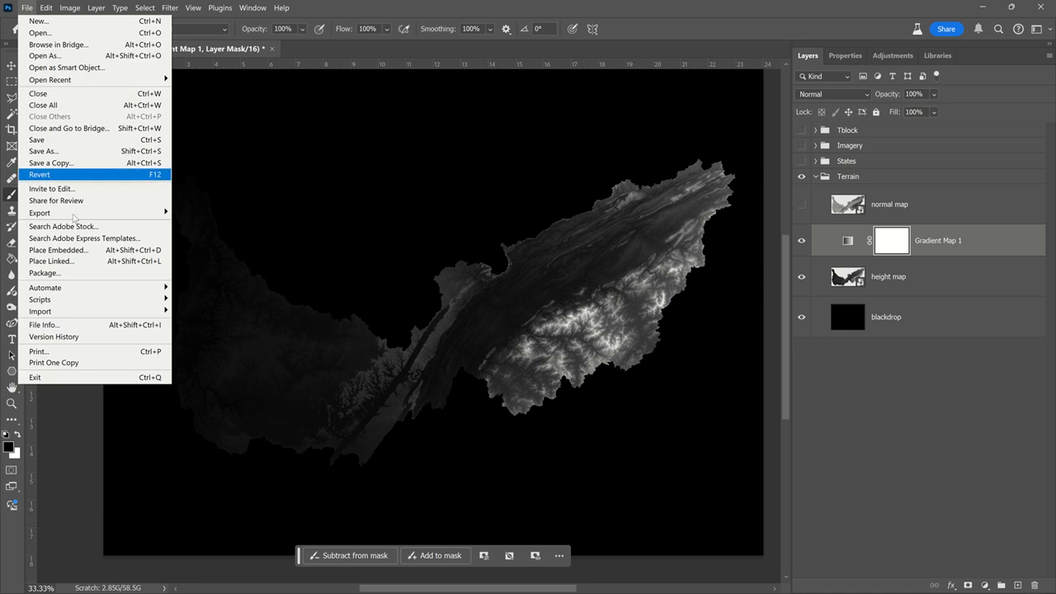
mouse_move(76, 219)
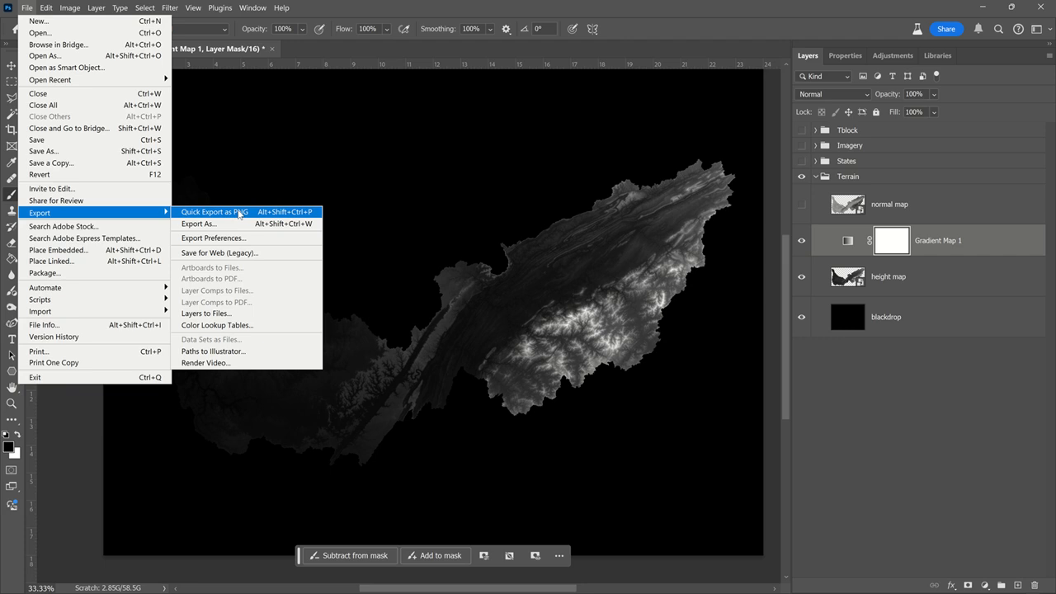
click(46, 8)
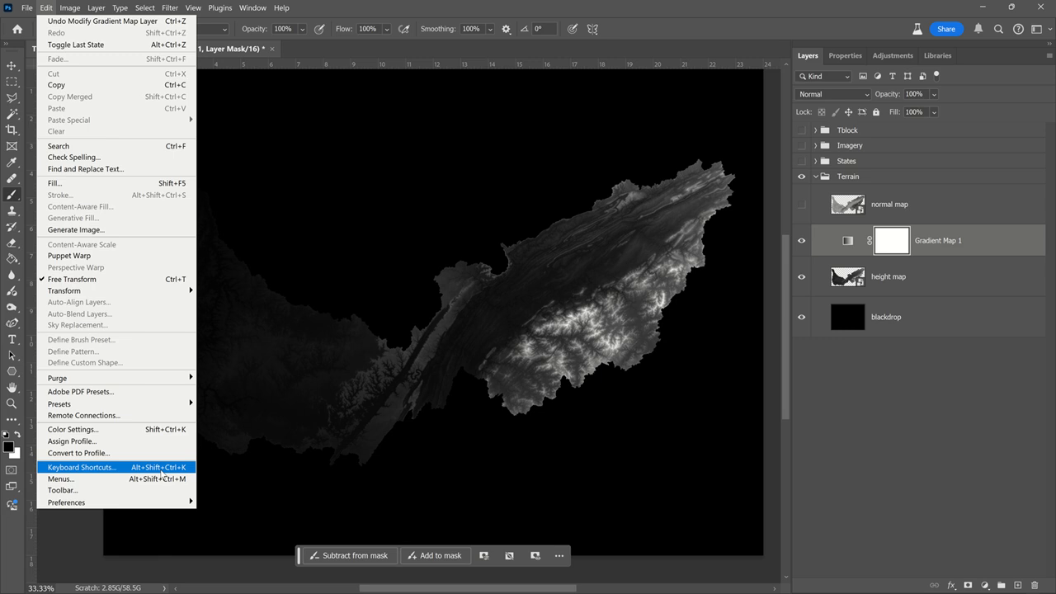
click(25, 8)
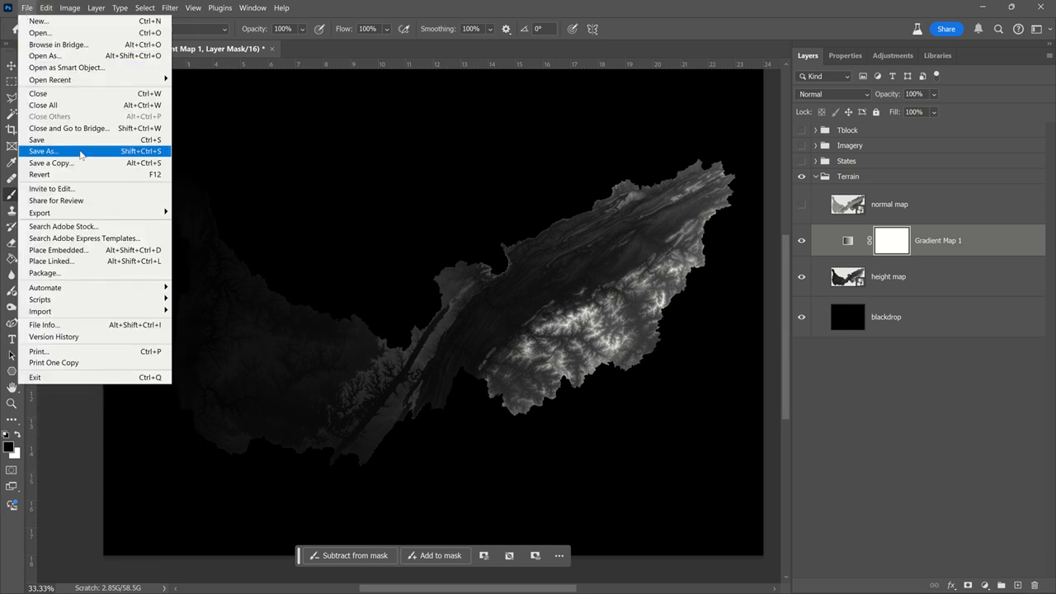
mouse_move(104, 213)
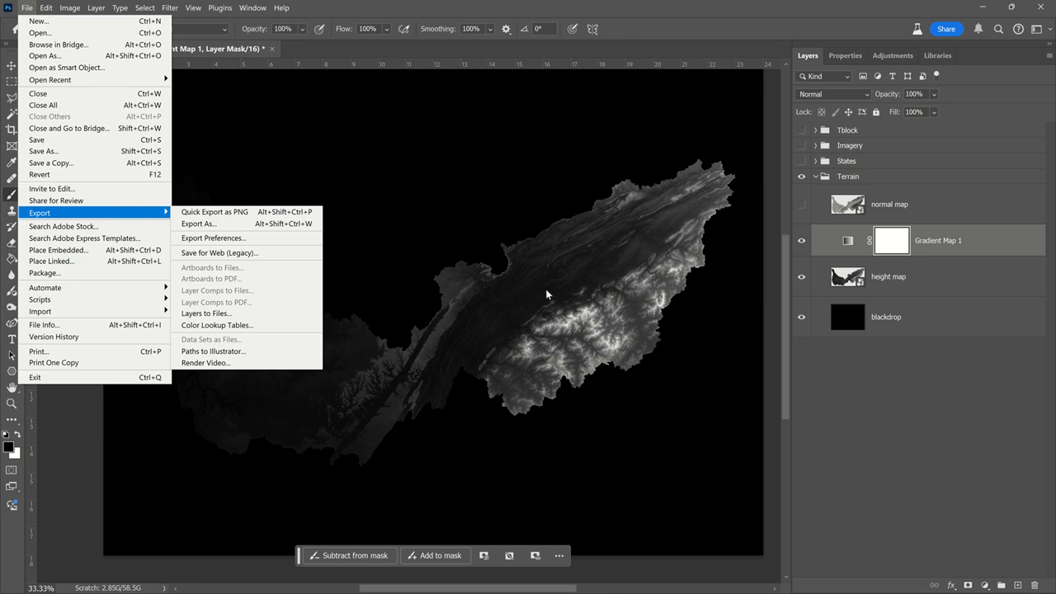
click(960, 394)
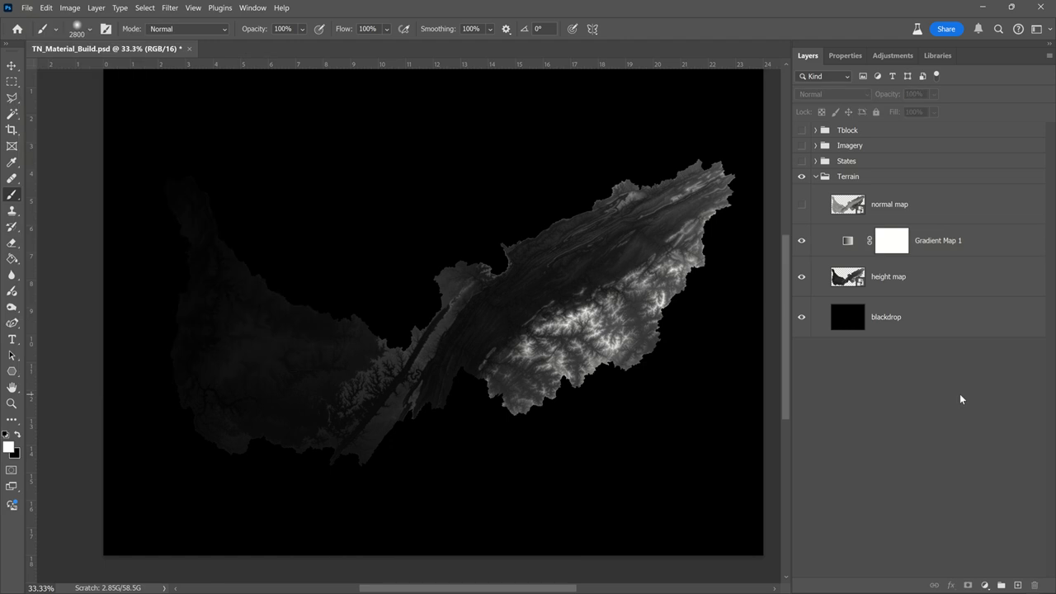
click(28, 8)
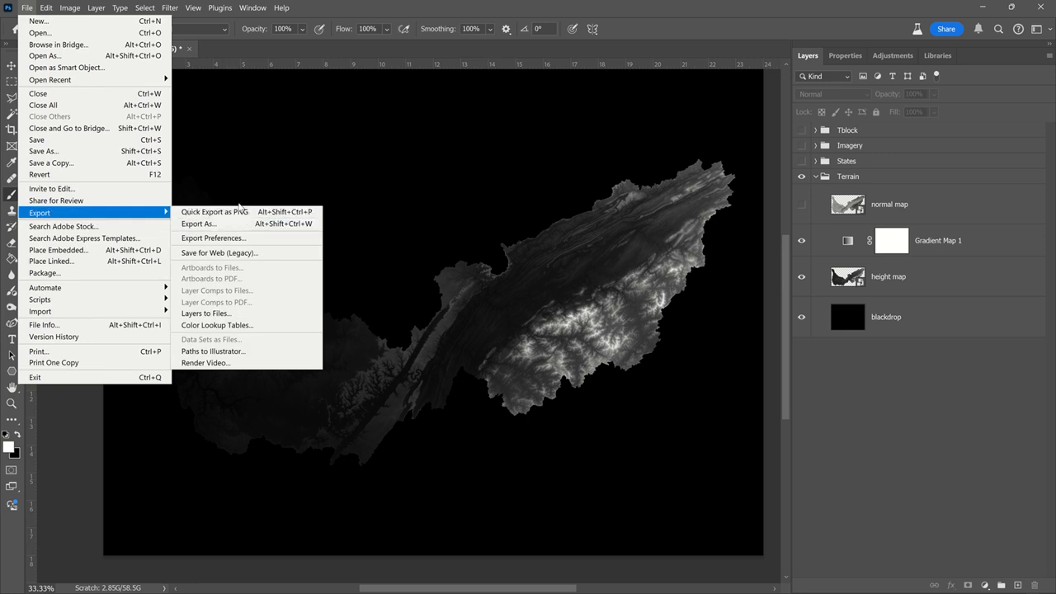
click(903, 357)
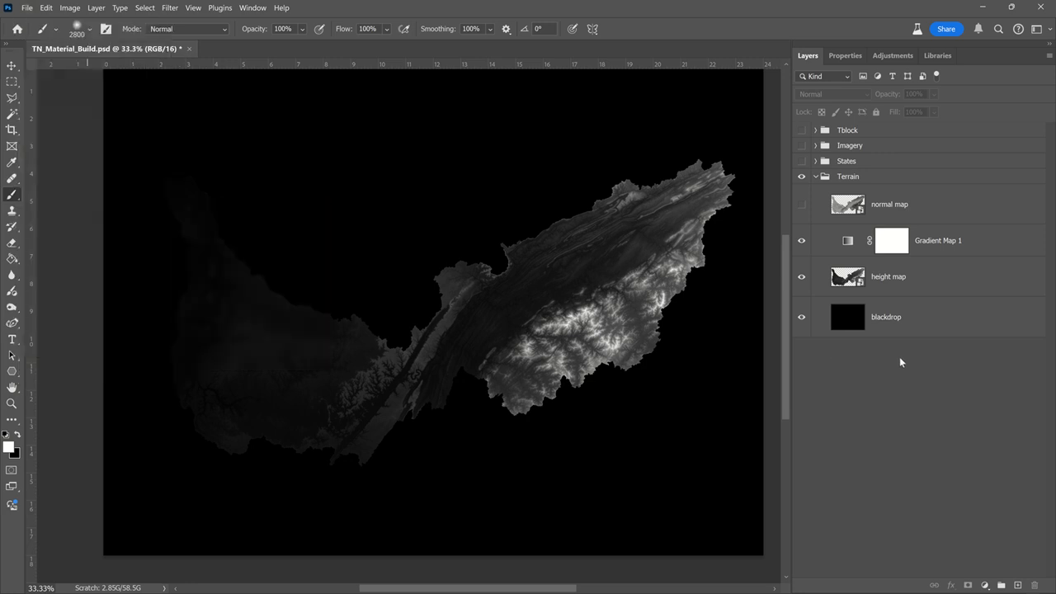
- Hide the blackdrop layer and save the height map as a PNG named "height map" in the TN Rendering folder
click(802, 317)
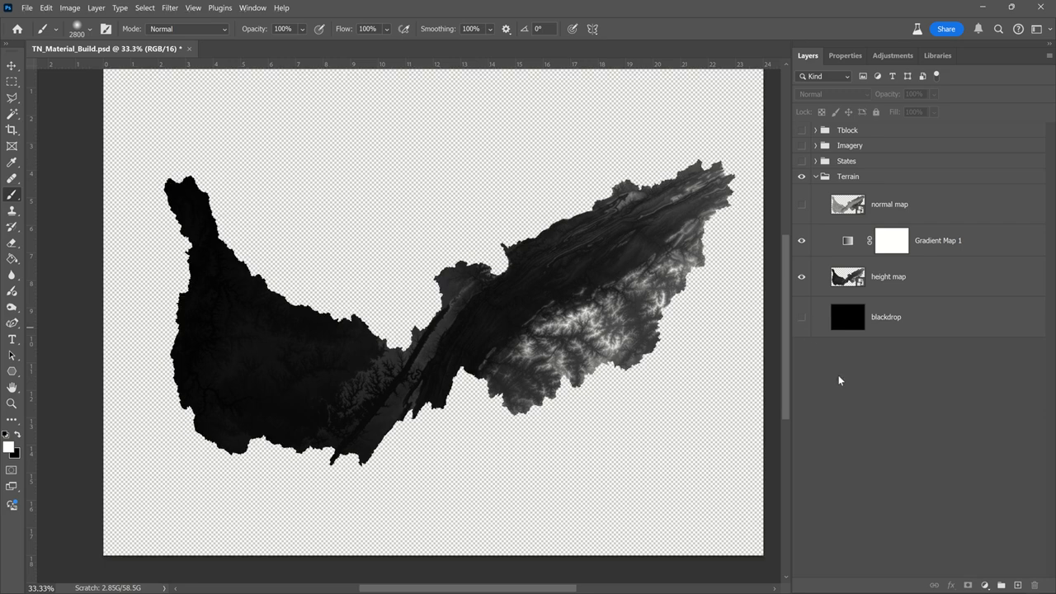
key(ctrl+shift+s)
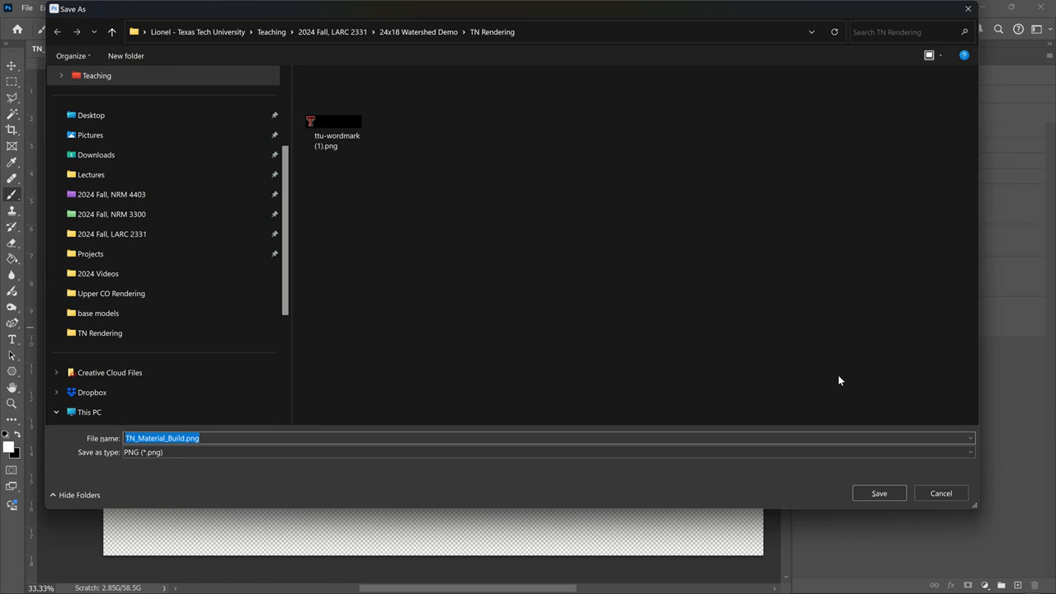
text(hei)
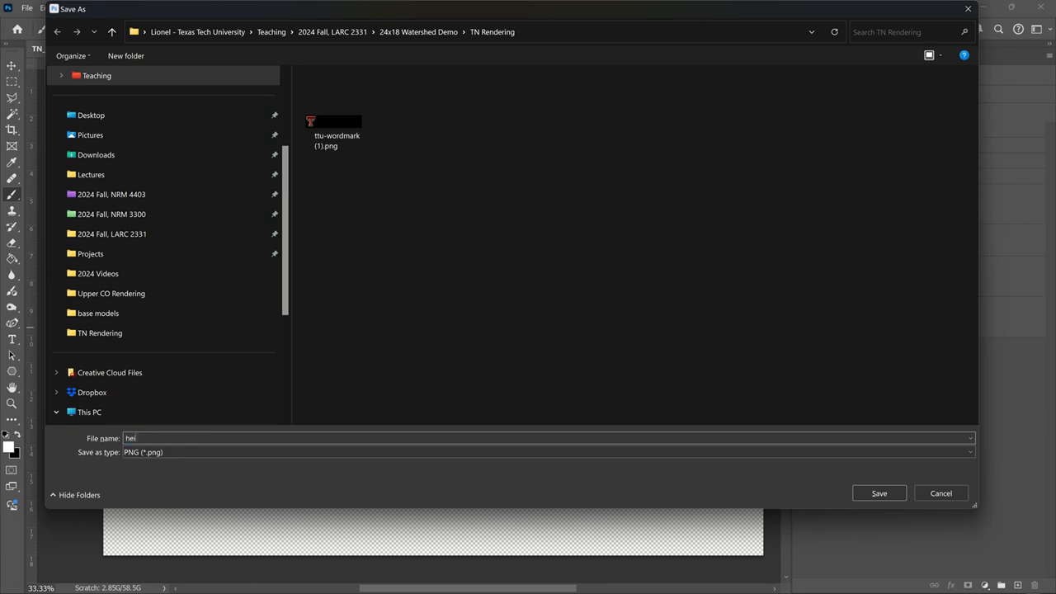
text(ght map)
key(Return)
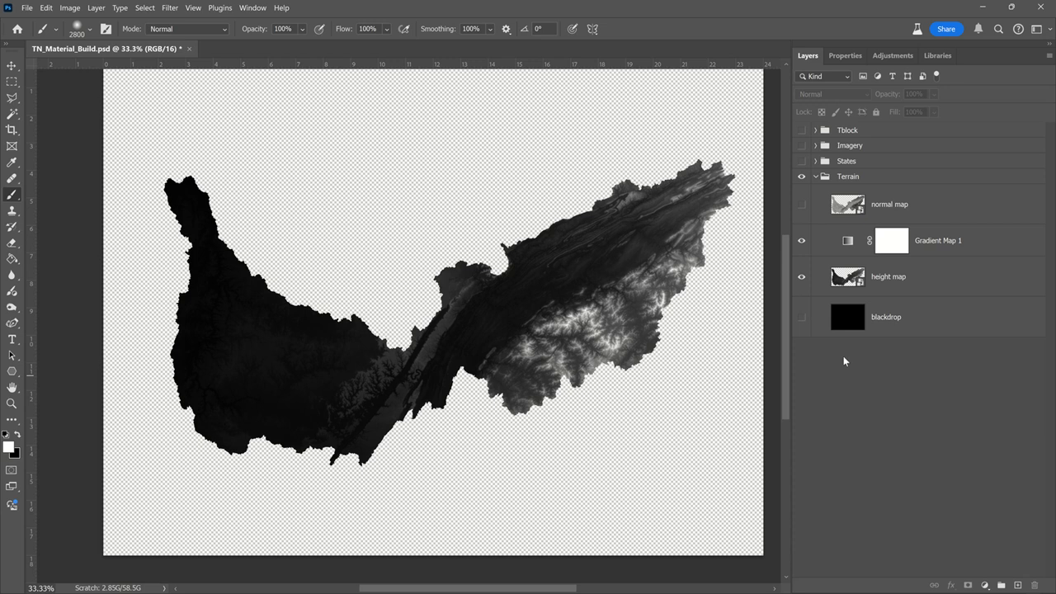
- Hide the height map and Gradient Map 1 layers and show the normal map layer in the Terrain group
click(802, 279)
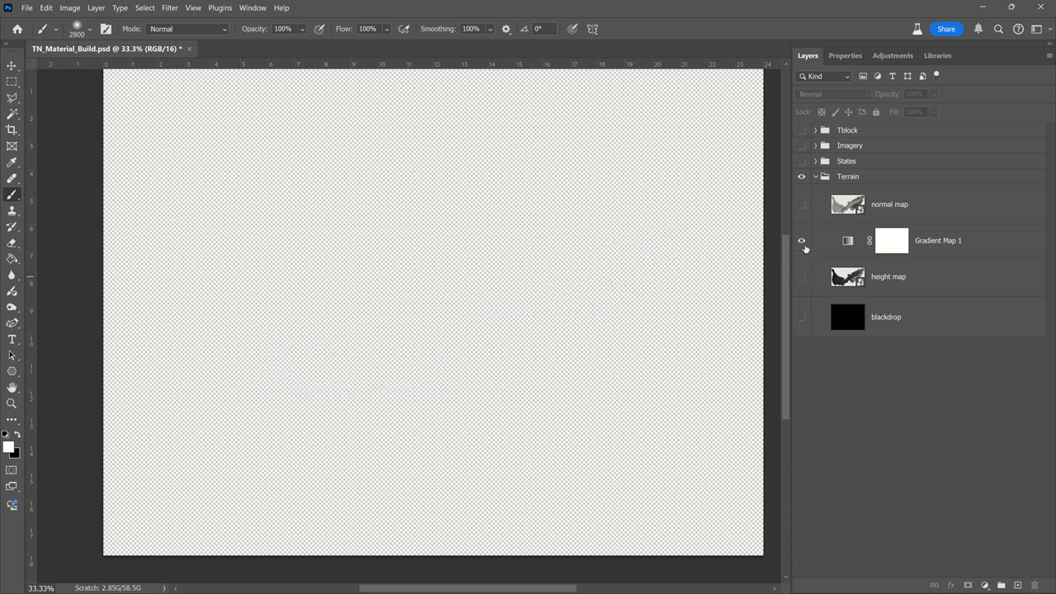
click(801, 240)
click(802, 206)
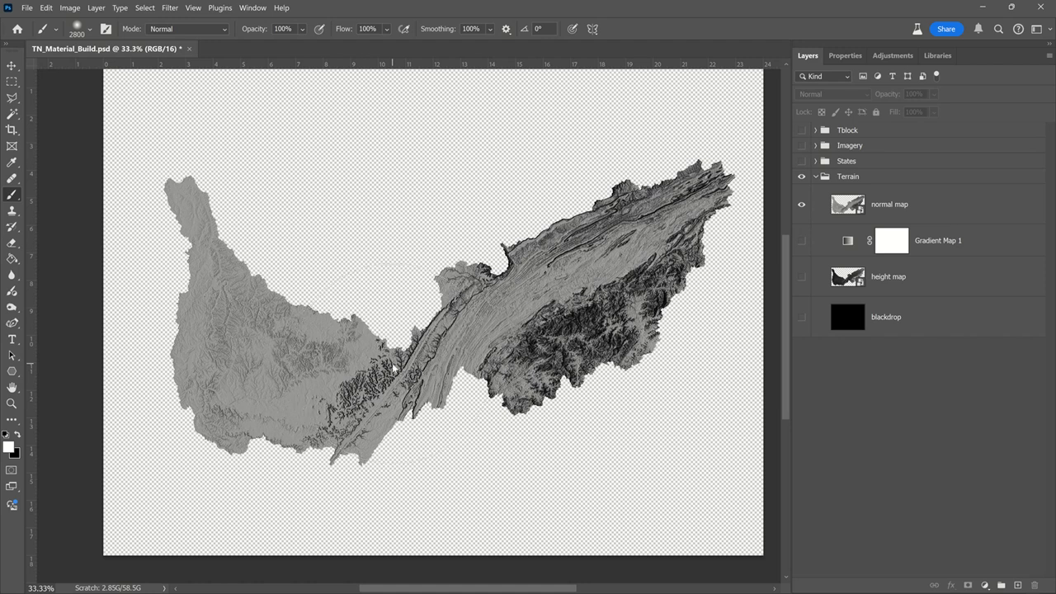
- Save the visible normal map as a PNG named "normal map" in the TN Rendering folder
key(ctrl+shift+s)
text(norma)
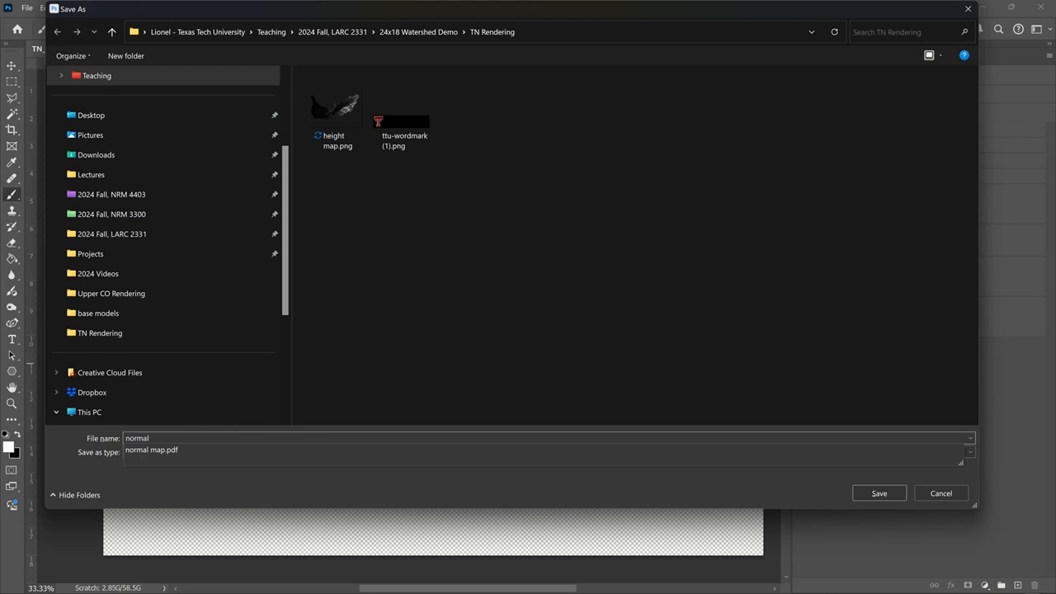
text(l map)
click(393, 364)
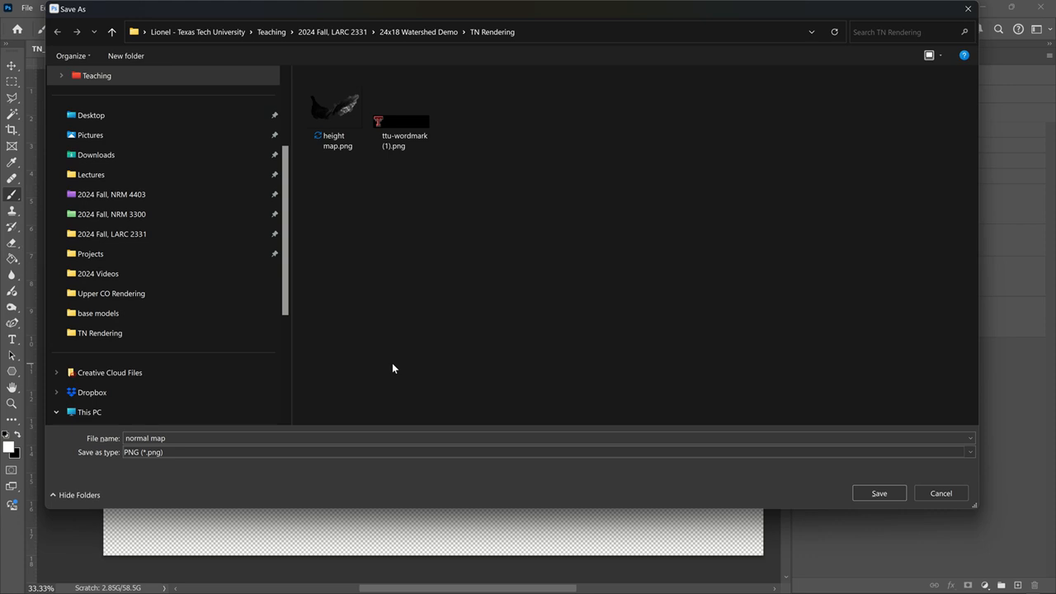
key(Return)
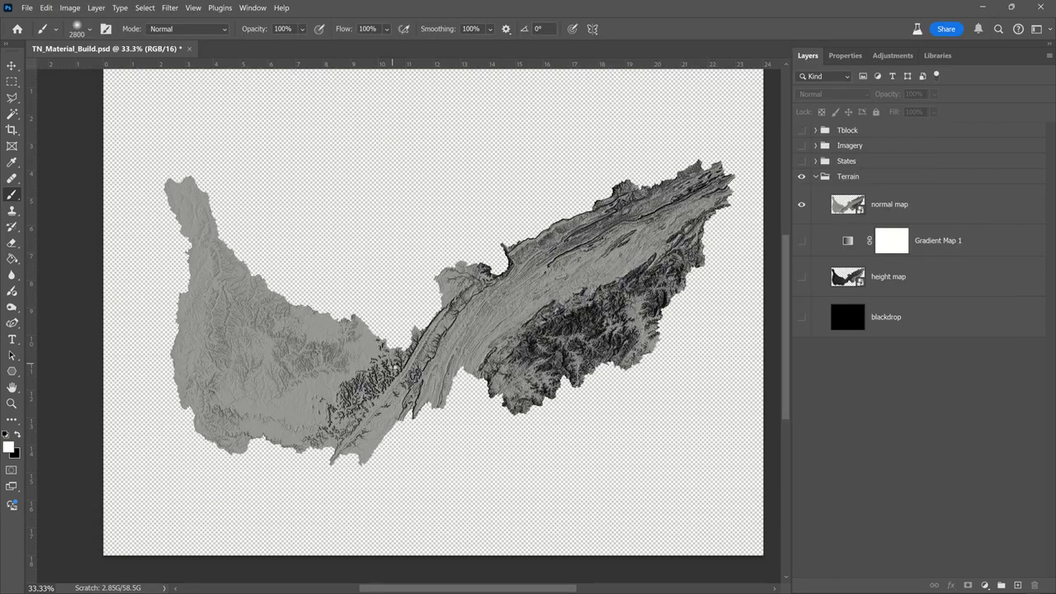
- Collapse and hide the Terrain group, and expand, show and select the States group
click(816, 177)
click(803, 179)
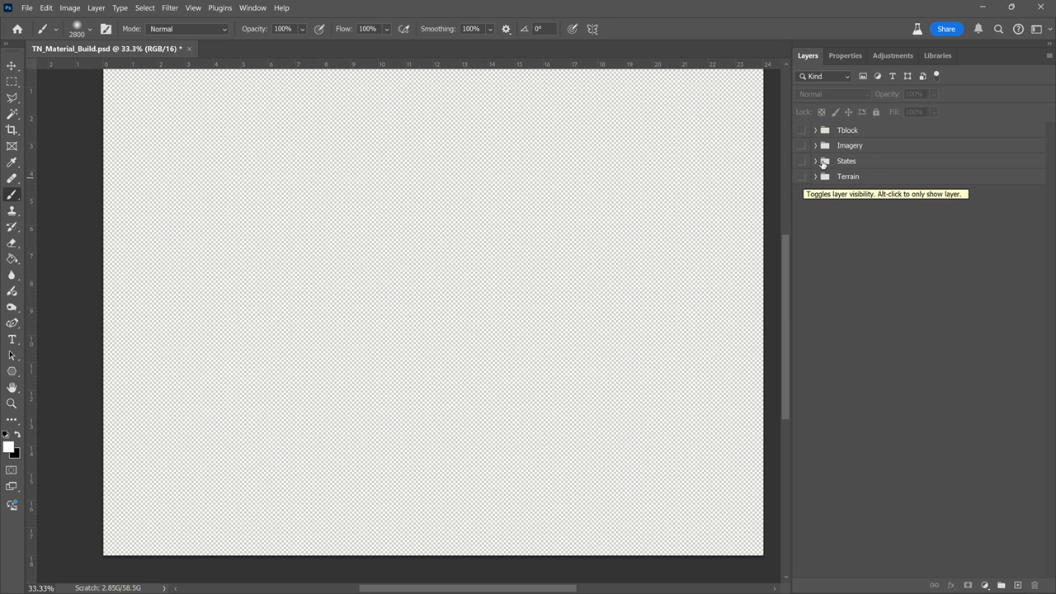
click(816, 162)
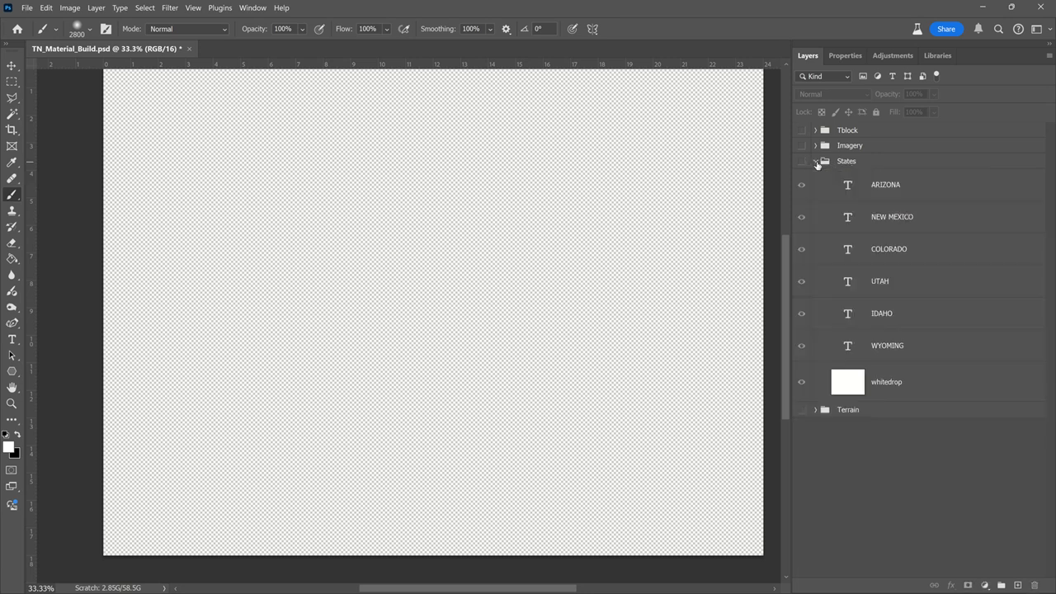
click(802, 161)
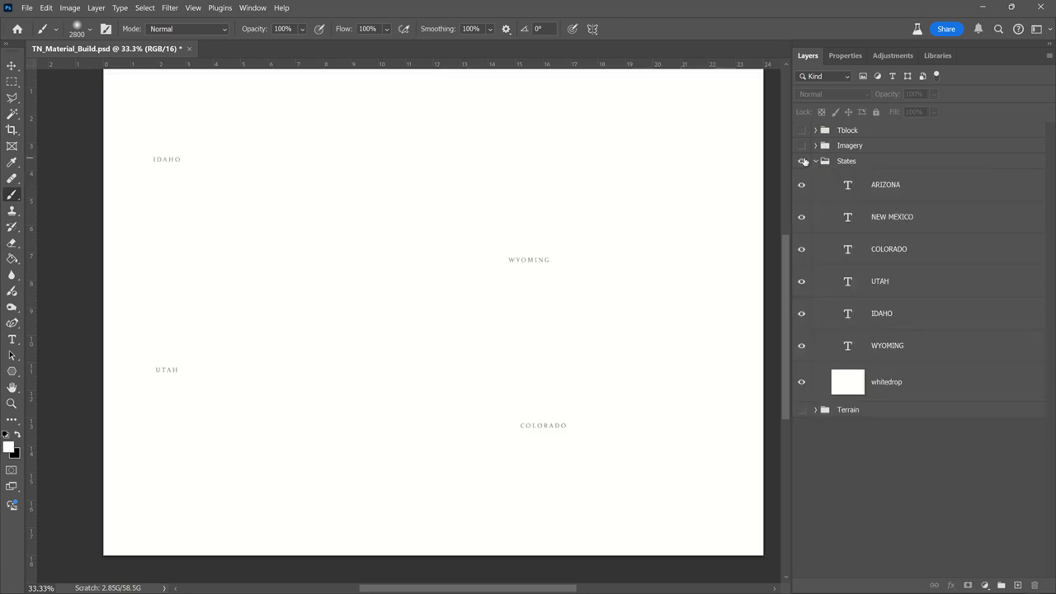
click(876, 162)
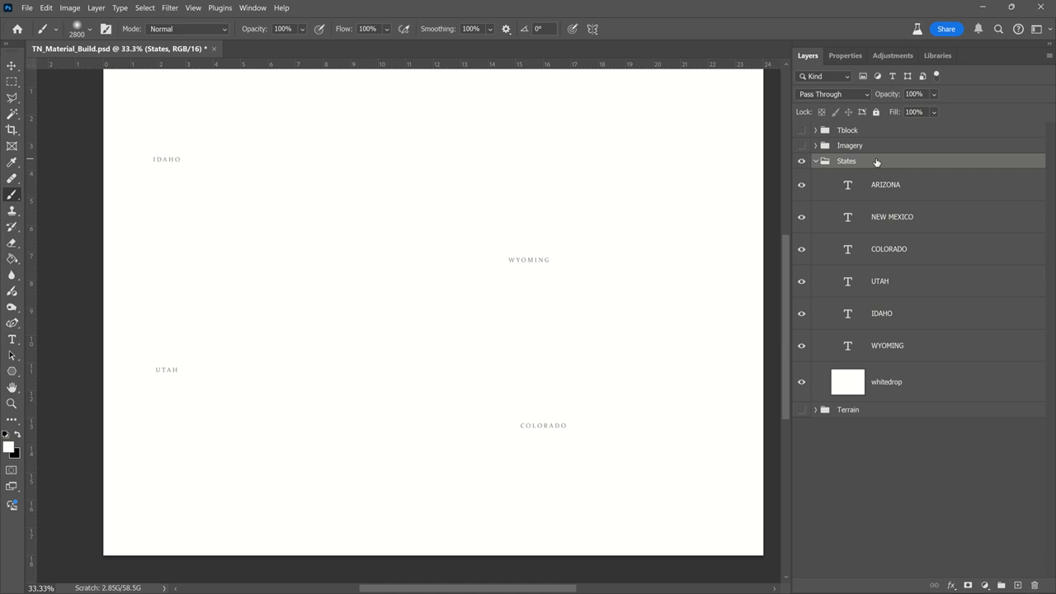
- With the WYOMING layer selected, open Place Embedded, widen the file list to show its details and sort the files by type
click(912, 347)
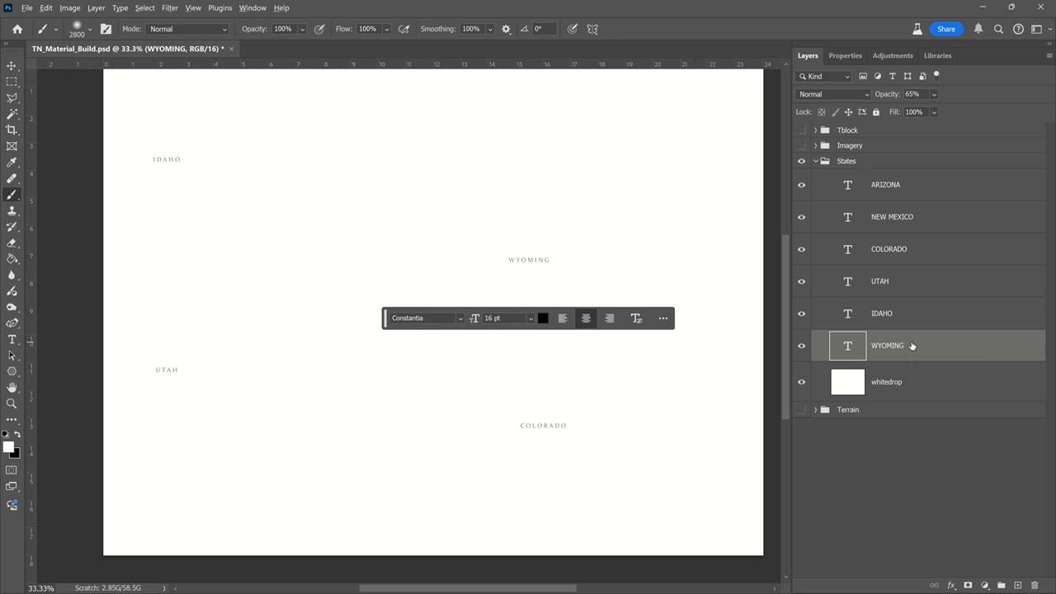
key(ctrl+shift+p)
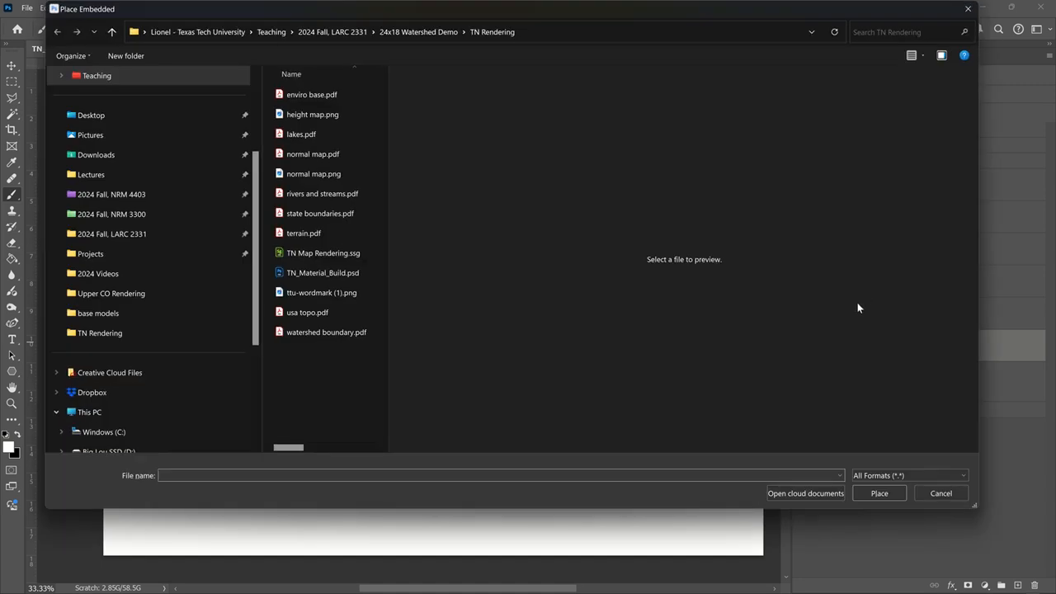
click(950, 492)
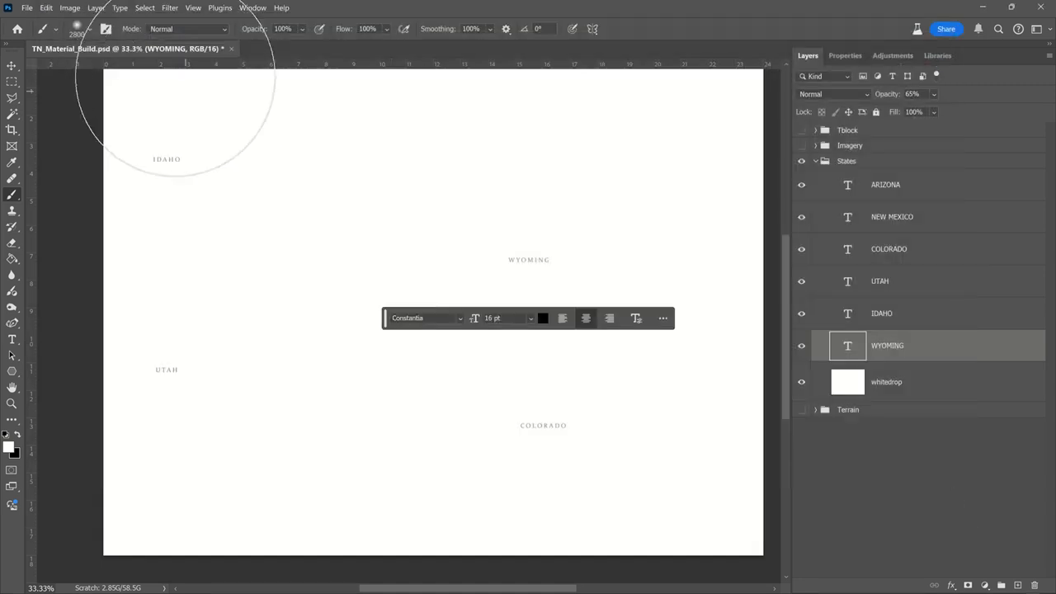
click(27, 7)
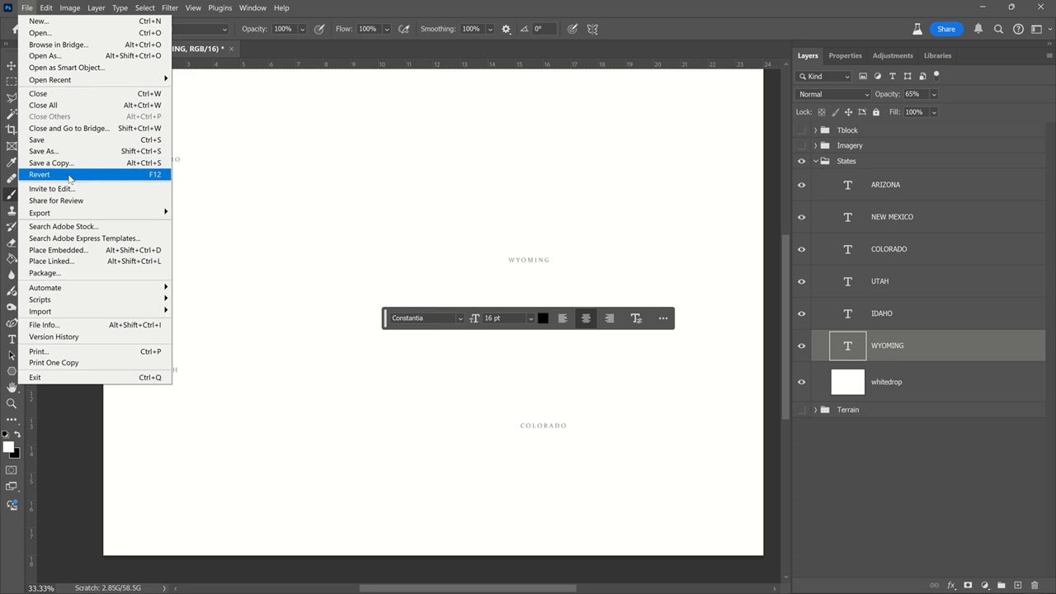
click(155, 252)
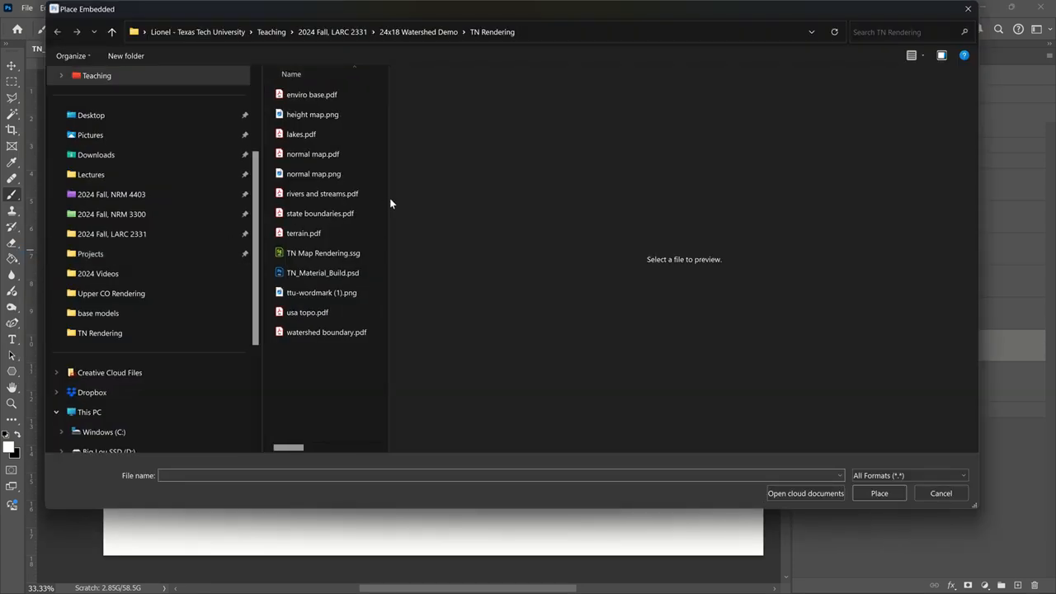
drag(388, 200, 532, 209)
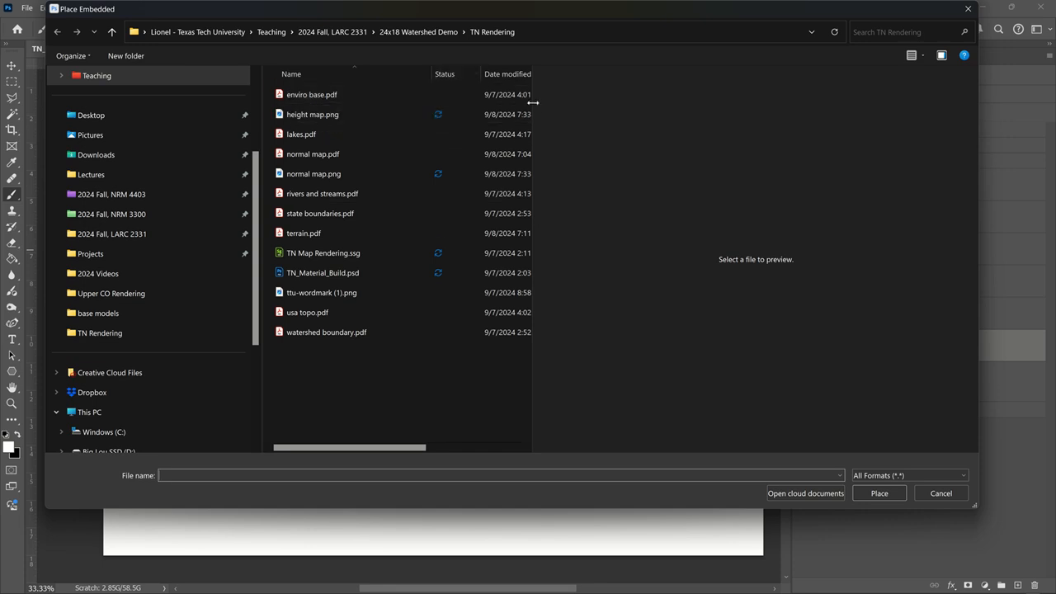
drag(534, 103, 797, 120)
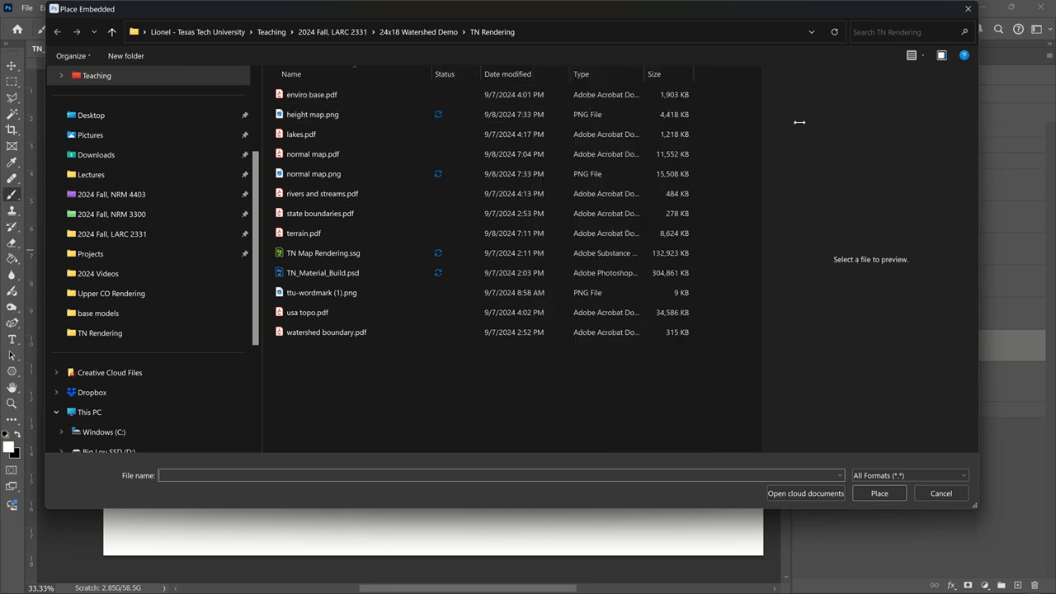
click(607, 74)
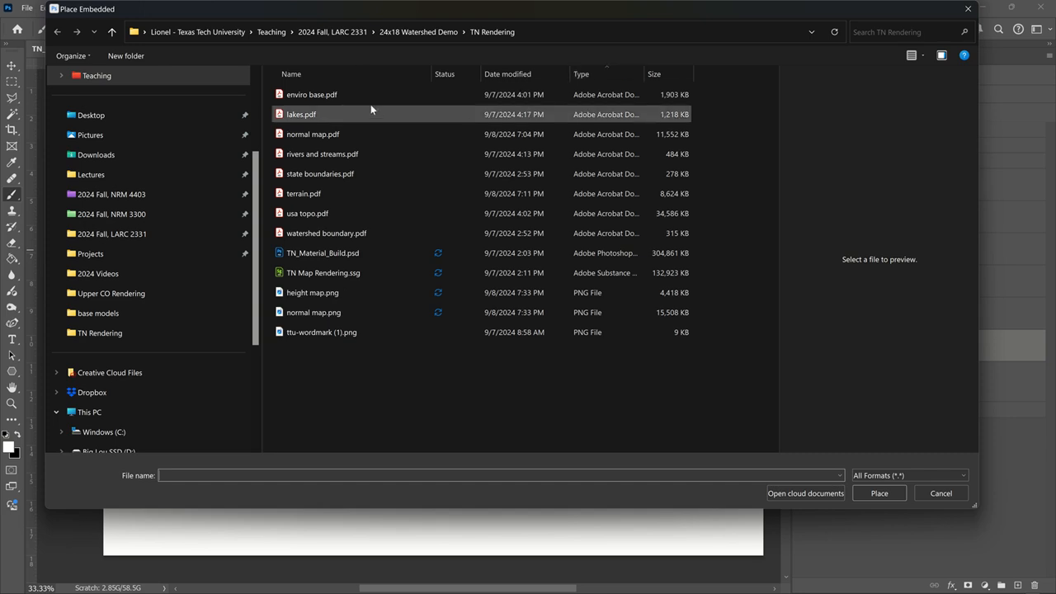
- Place state boundaries.pdf as an embedded smart object in the States group and move the WYOMING text layer above it
click(360, 175)
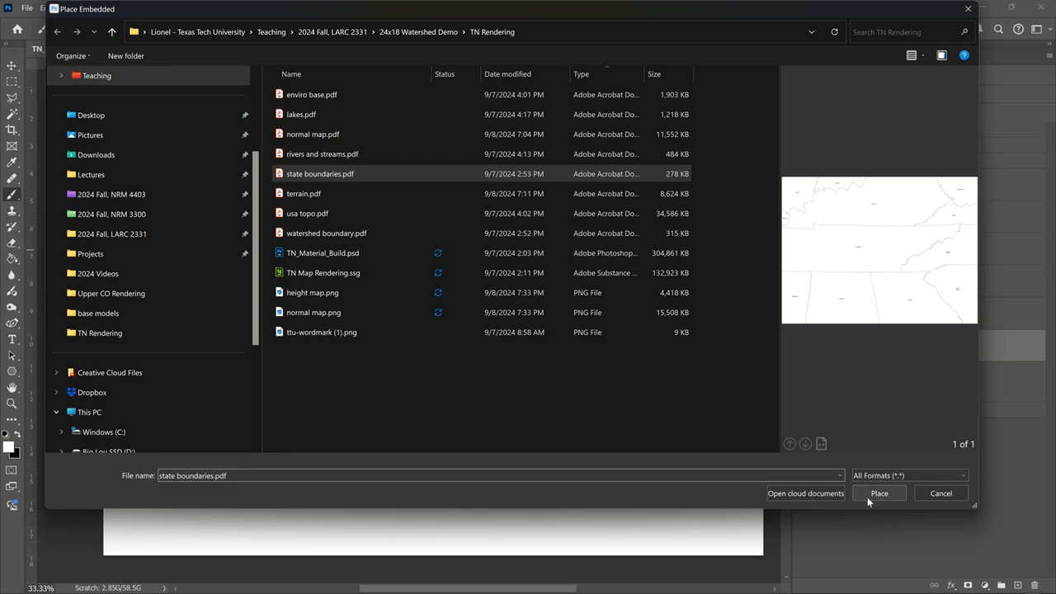
click(877, 493)
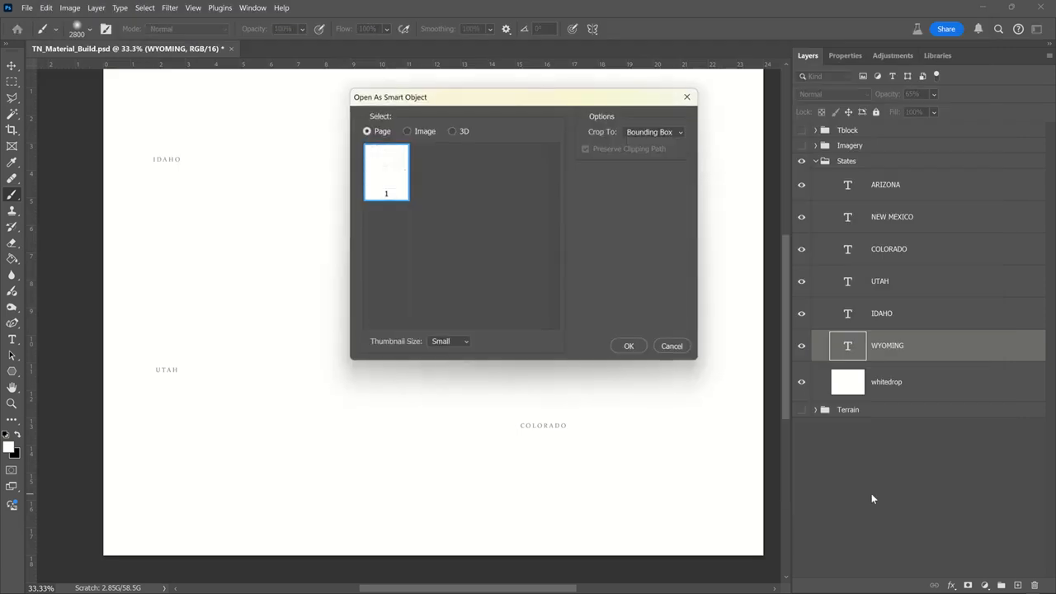
key(Return)
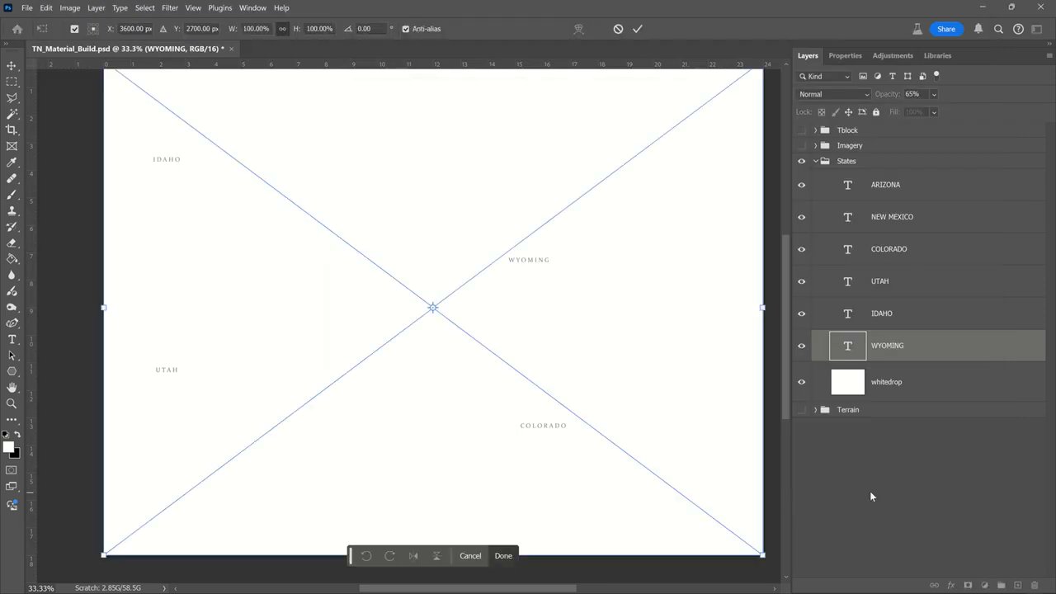
scroll(596, 467, down, 1)
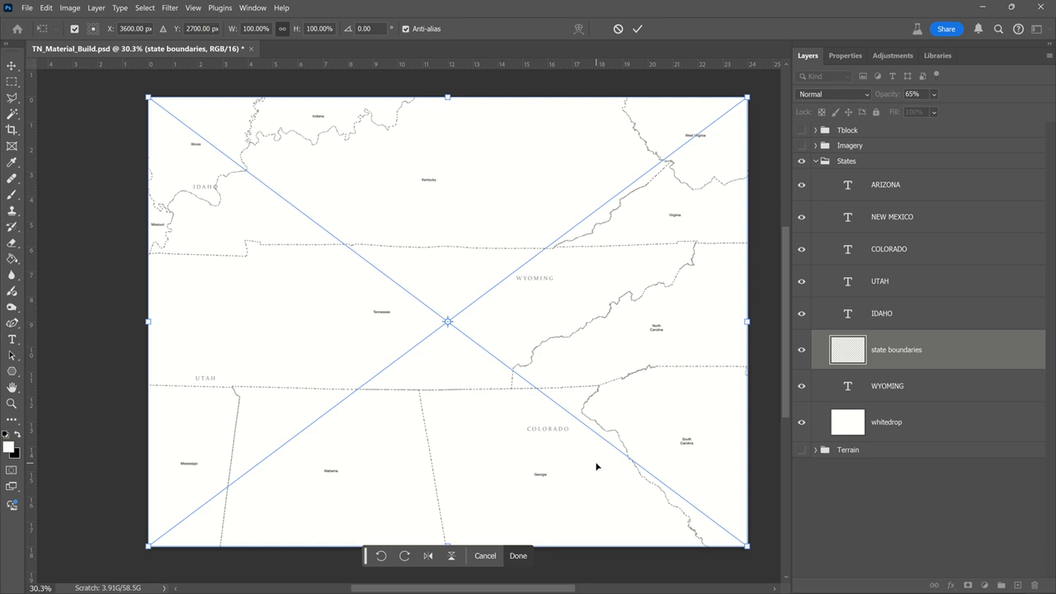
key(Return)
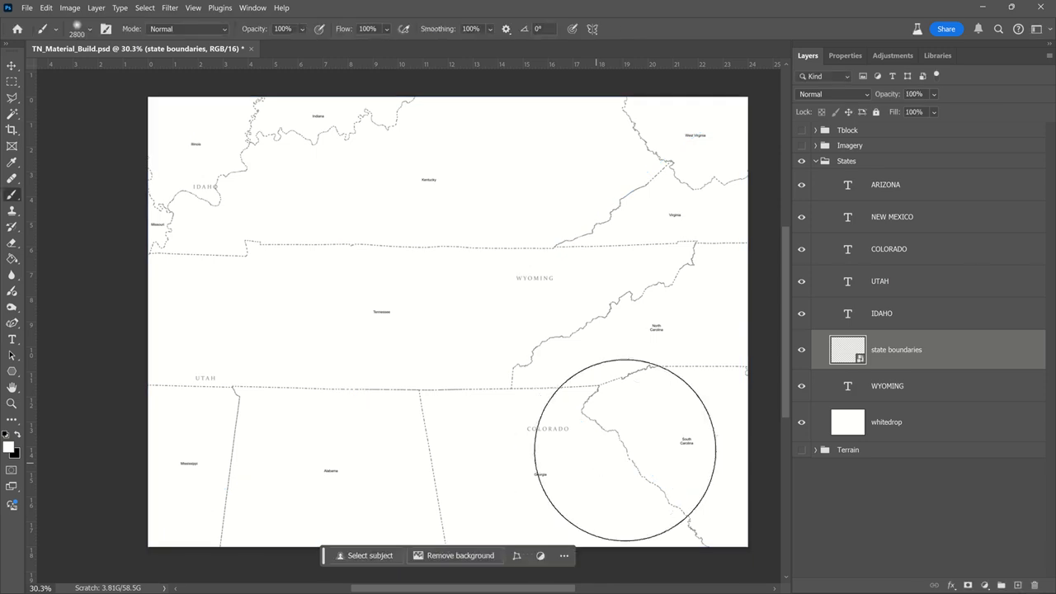
drag(923, 395, 923, 332)
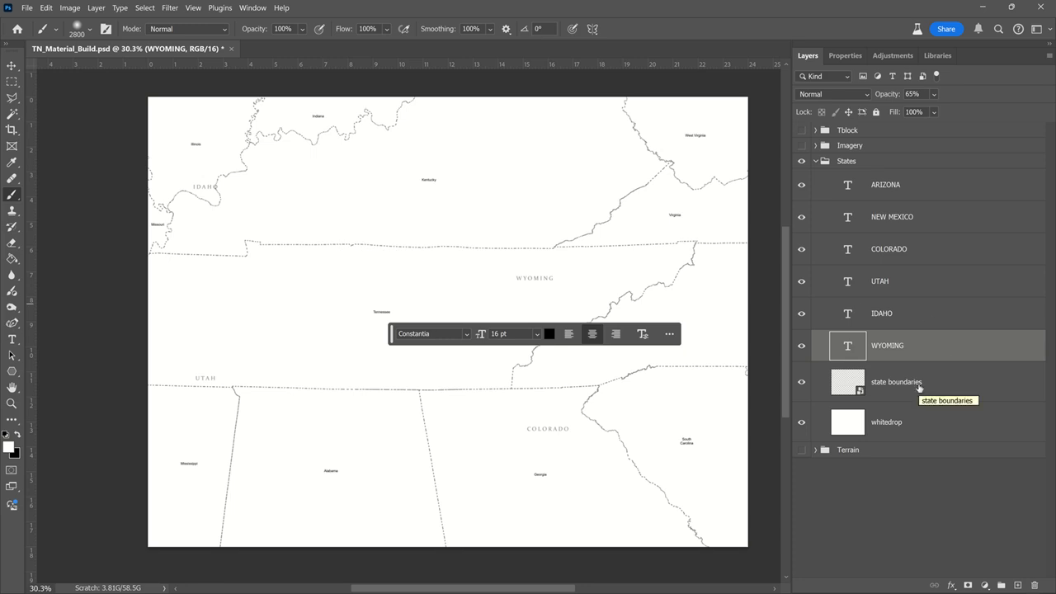
- Lock the state boundaries and whitedrop layers in the States group
scroll(700, 460, up, 5)
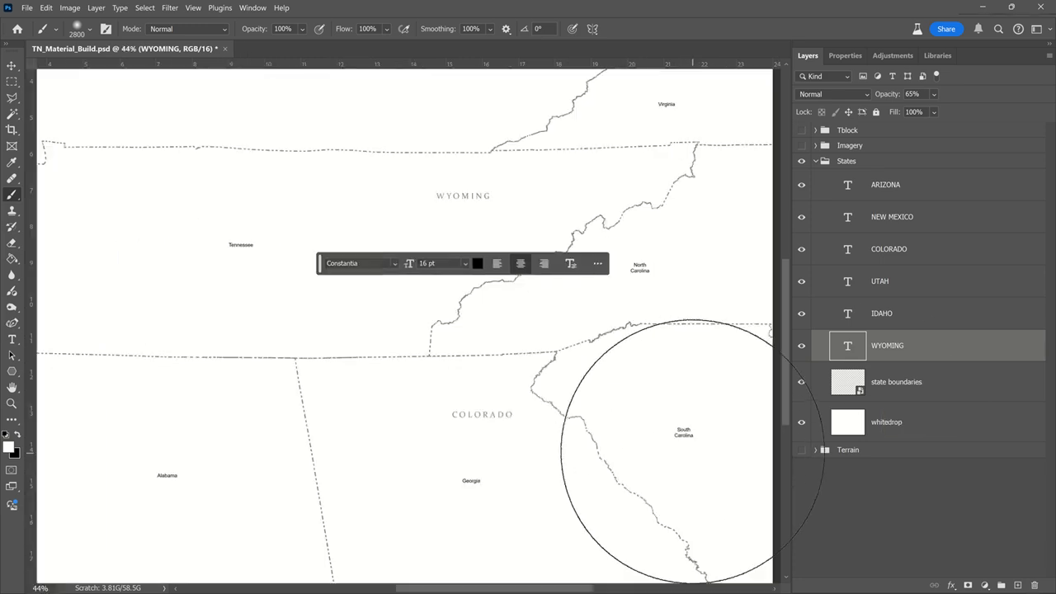
drag(629, 410, 498, 237)
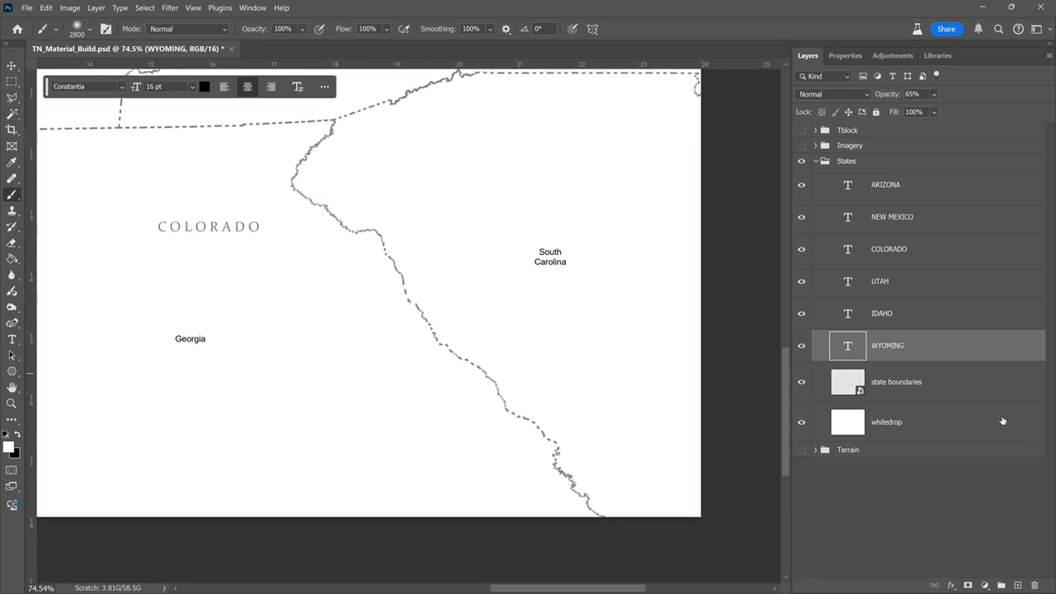
click(974, 383)
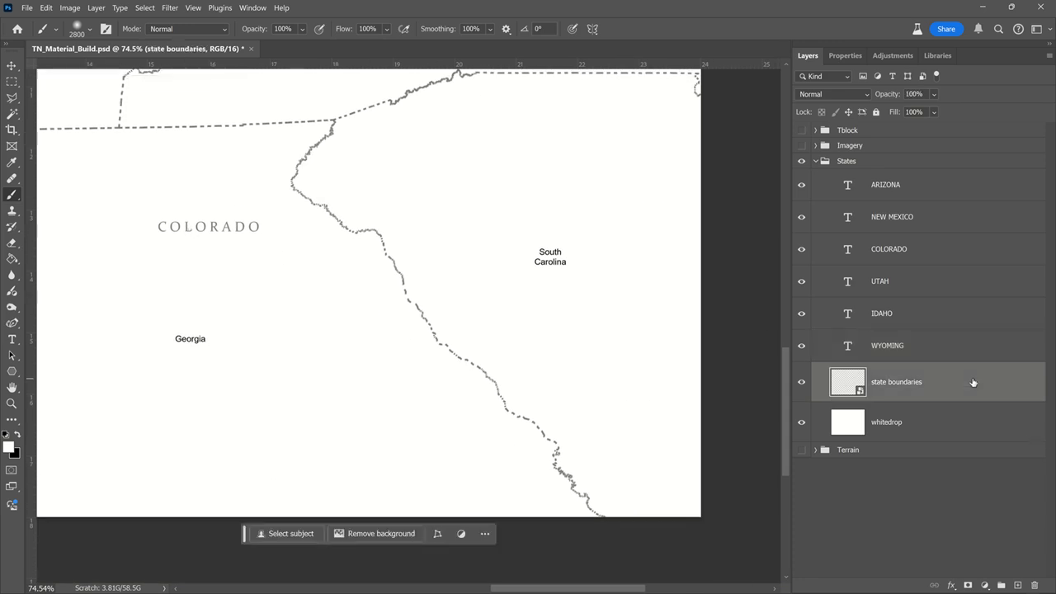
shift+click(958, 425)
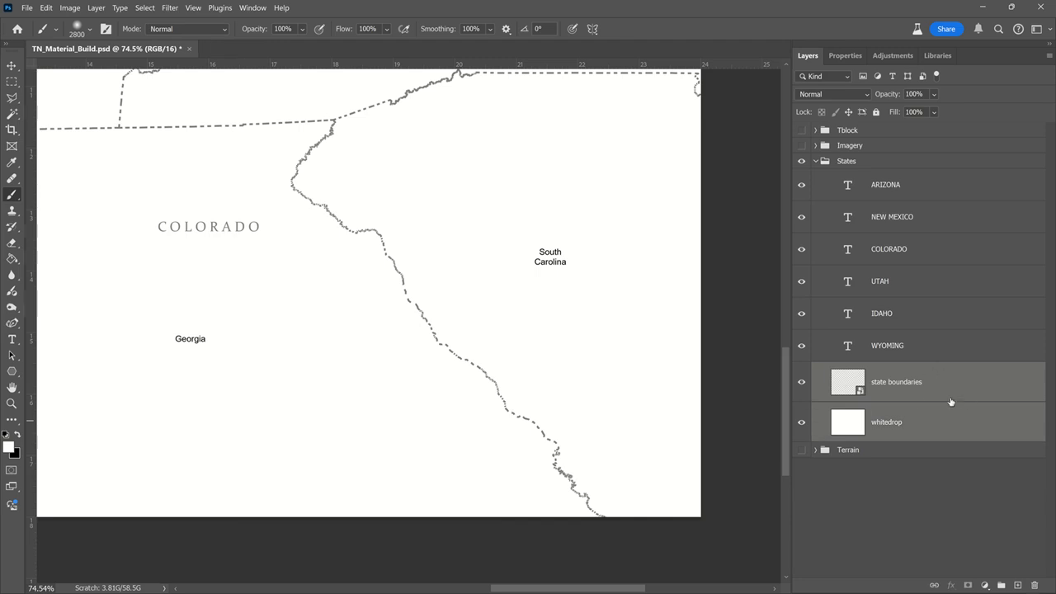
click(877, 113)
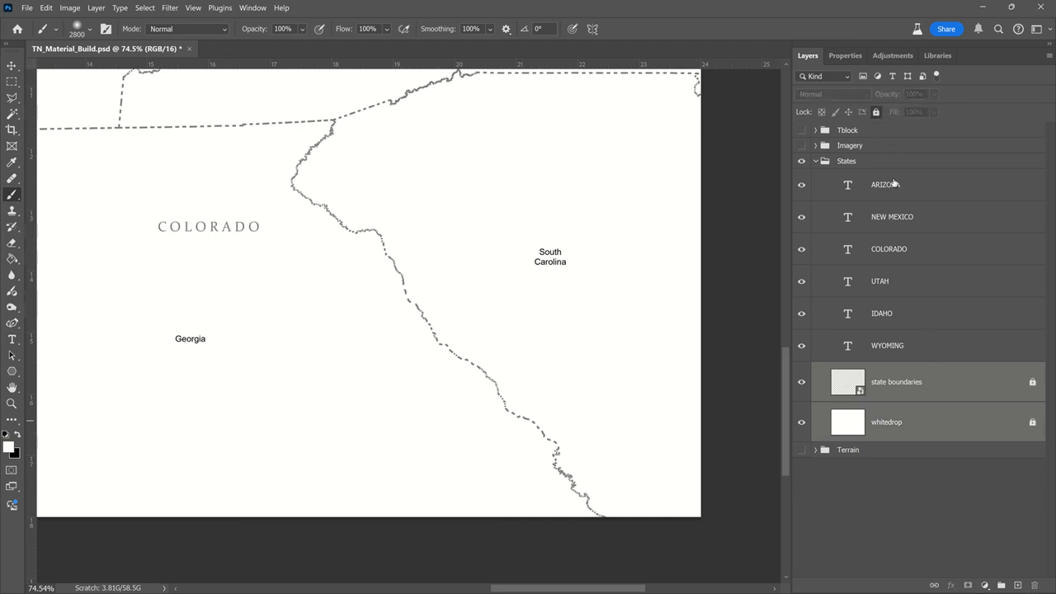
- Select the COLORADO text label on the map with the Move tool and place it just above the South Carolina label
click(959, 355)
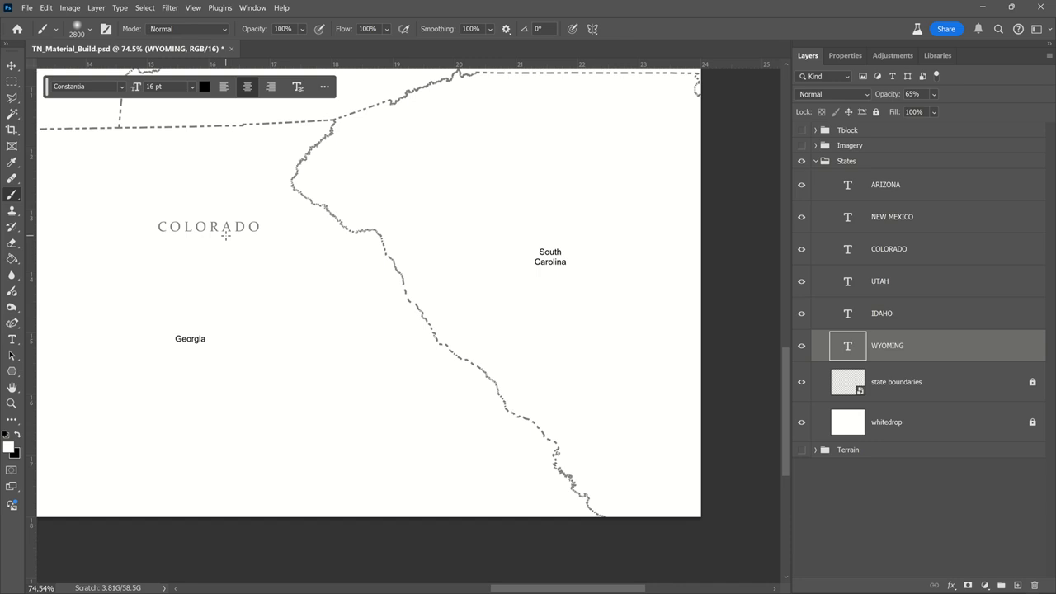
key(v)
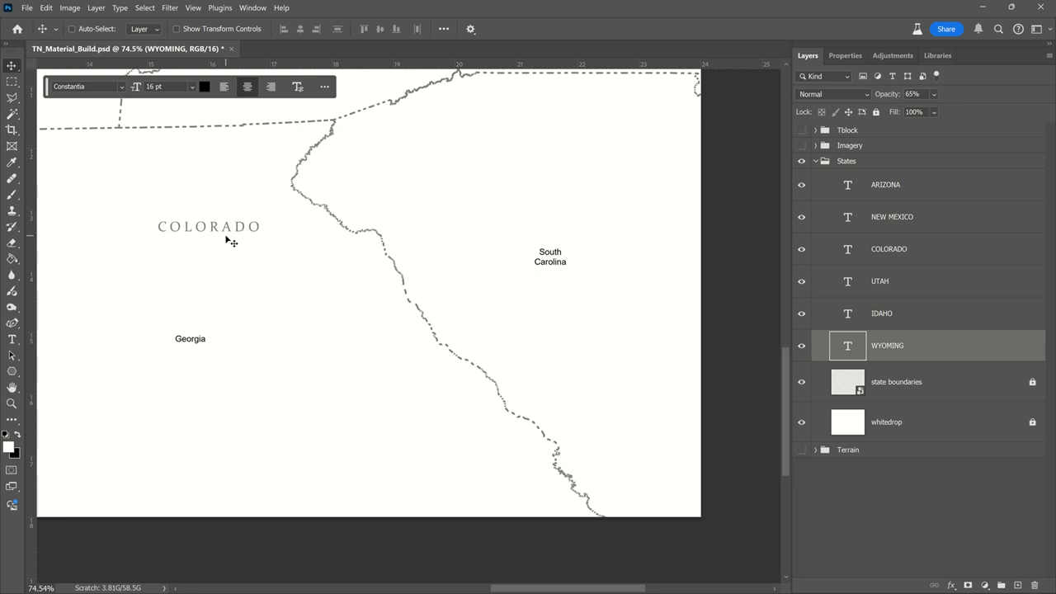
click(74, 30)
drag(232, 235, 224, 238)
click(219, 226)
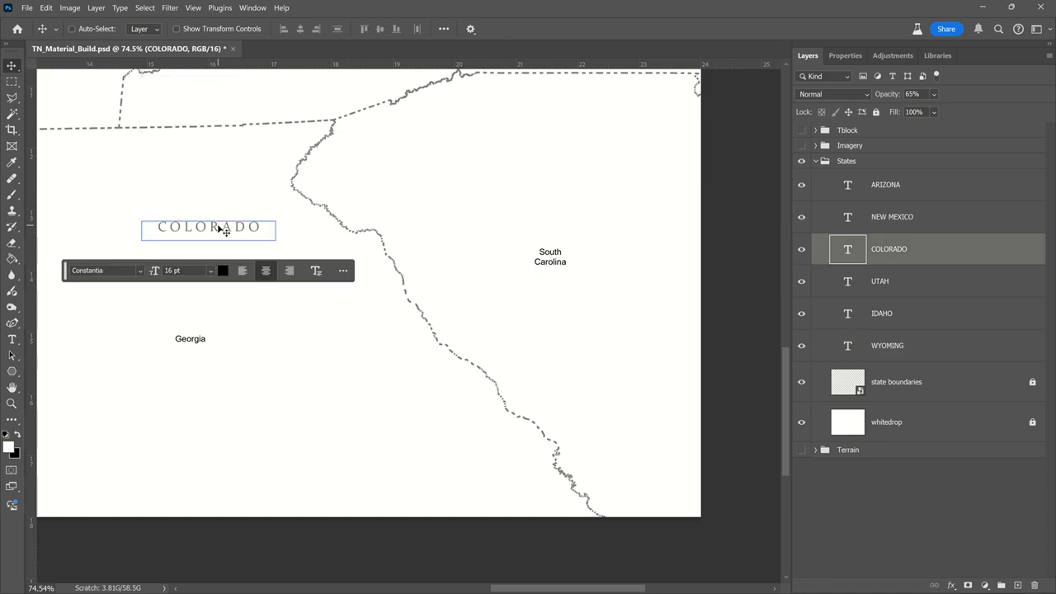
drag(221, 229, 551, 201)
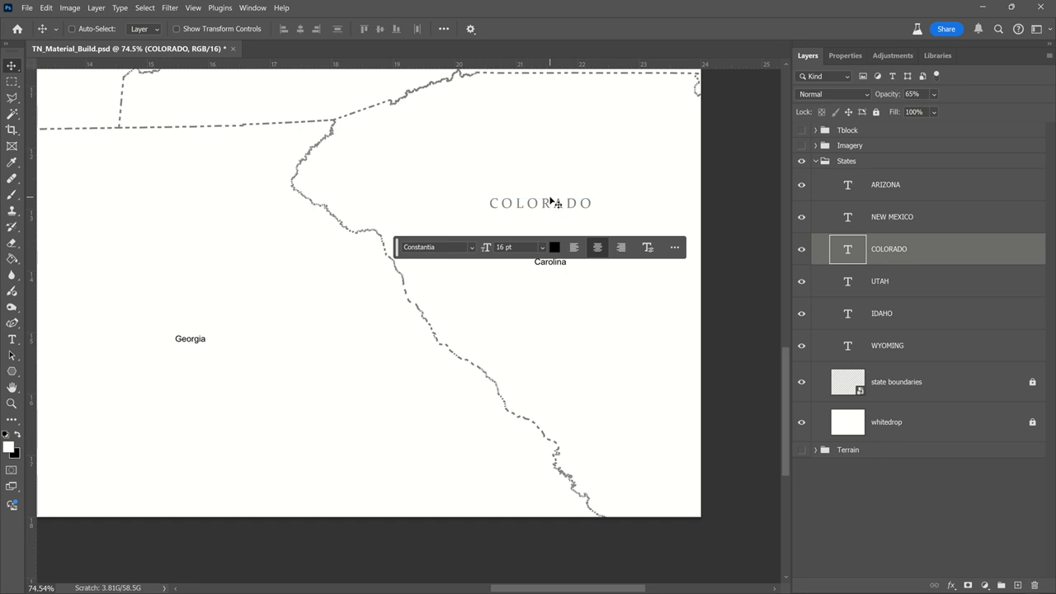
- Replace the COLORADO label's text with South Carolina and widen its text box so the name fits on one line
key(t)
click(545, 208)
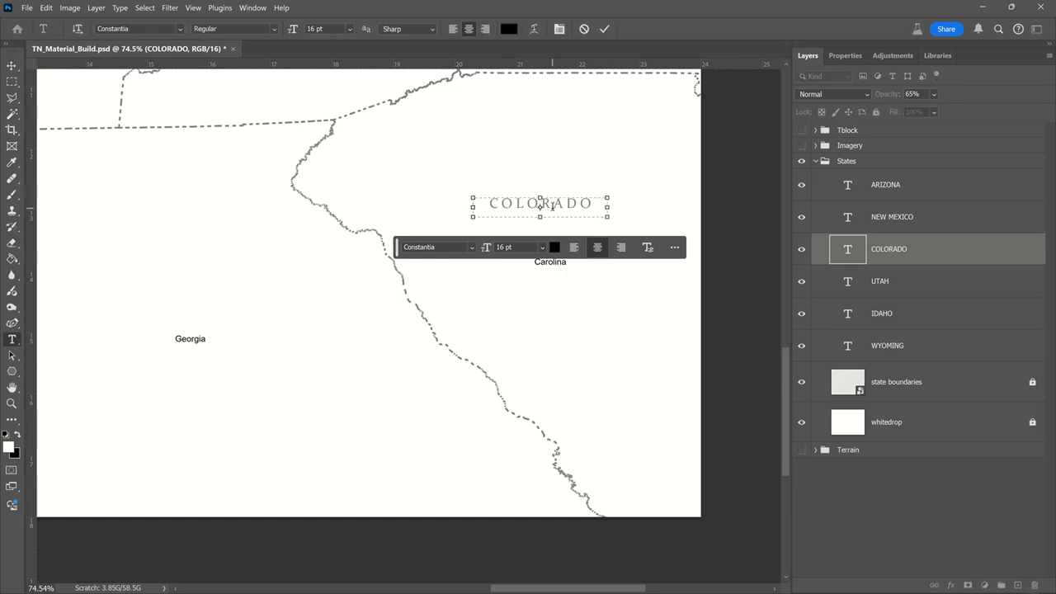
double_click(552, 207)
key(BackSpace)
text(SOUTH)
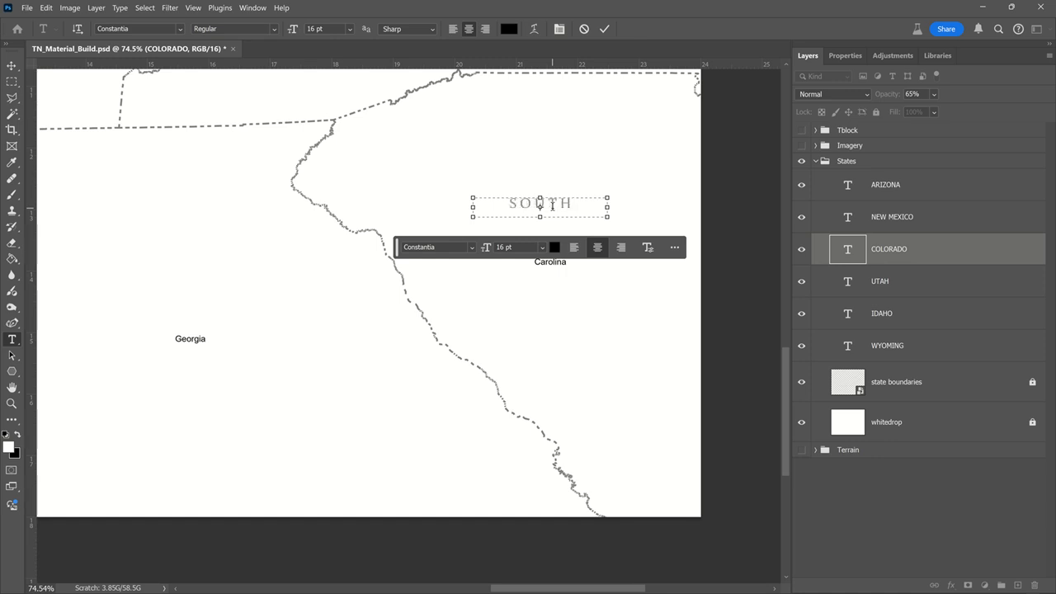
text( CAR)
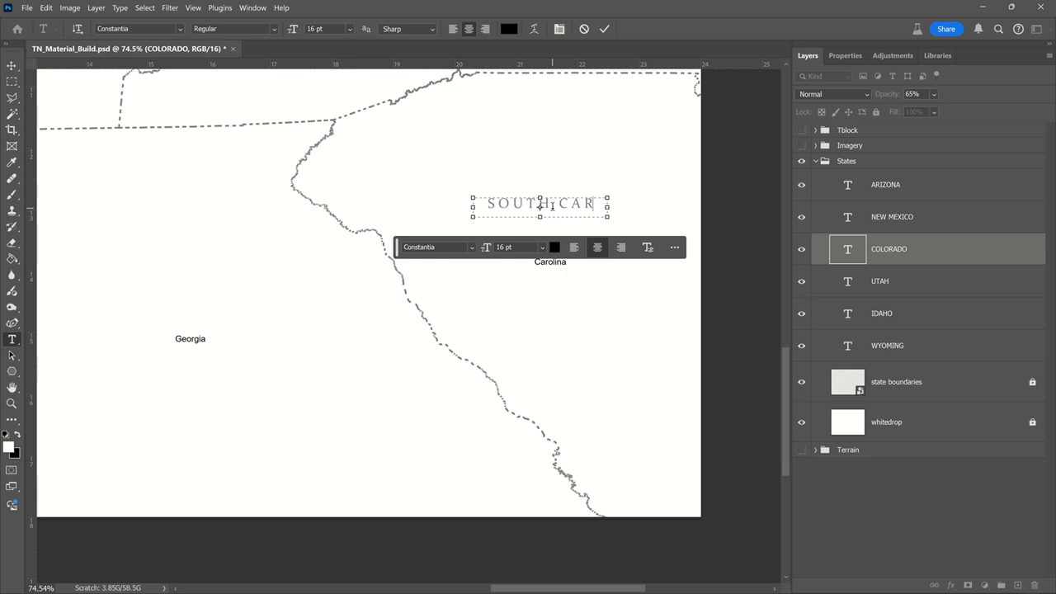
text(O)
key(BackSpace)
key(BackSpace)
key(BackSpace)
key(BackSpace)
key(BackSpace)
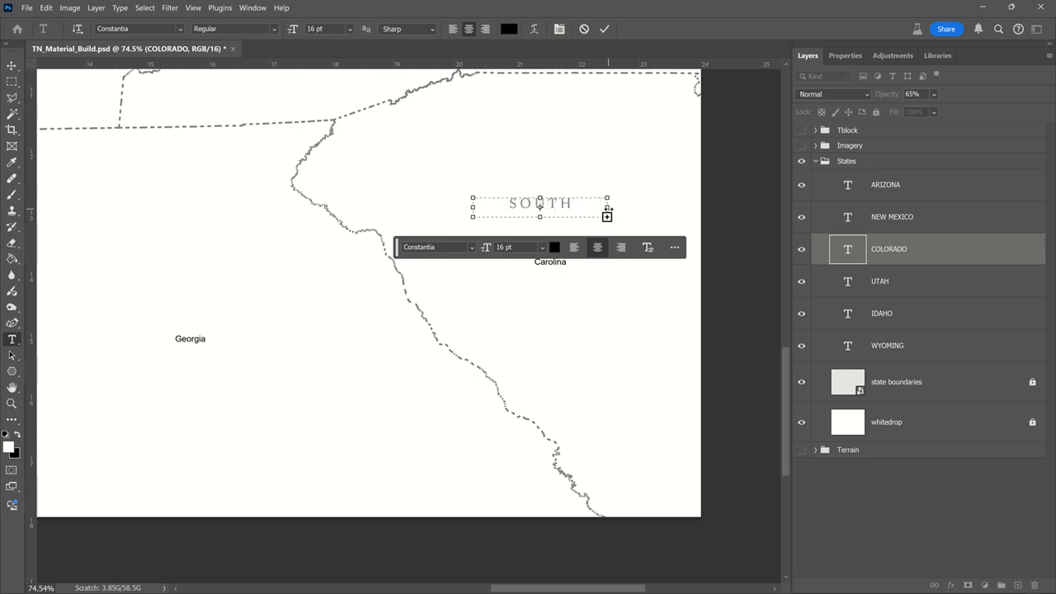
drag(607, 213, 645, 213)
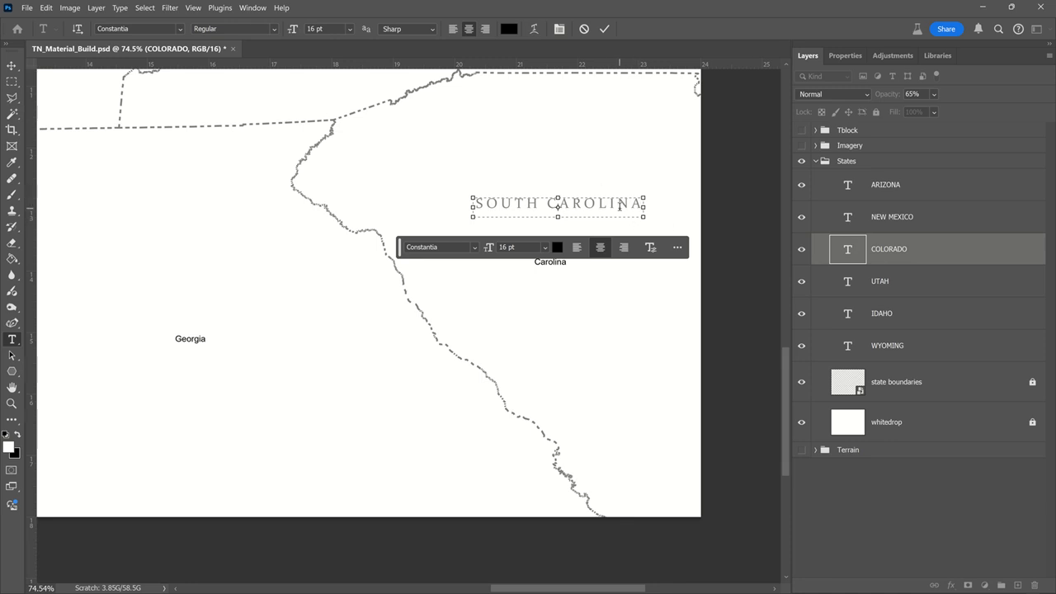
key(ctrl+Return)
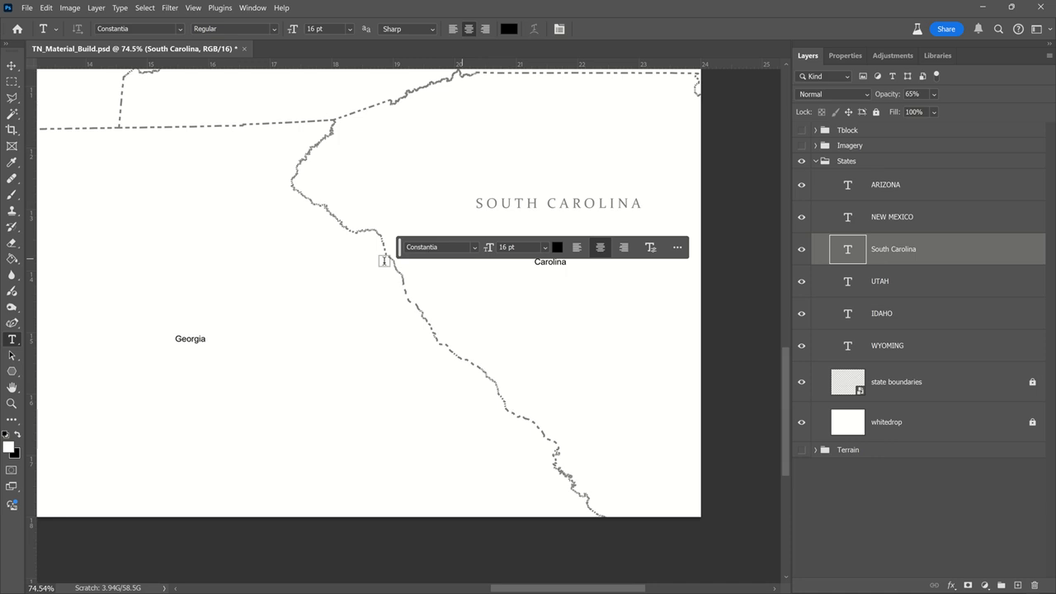
drag(402, 254, 293, 522)
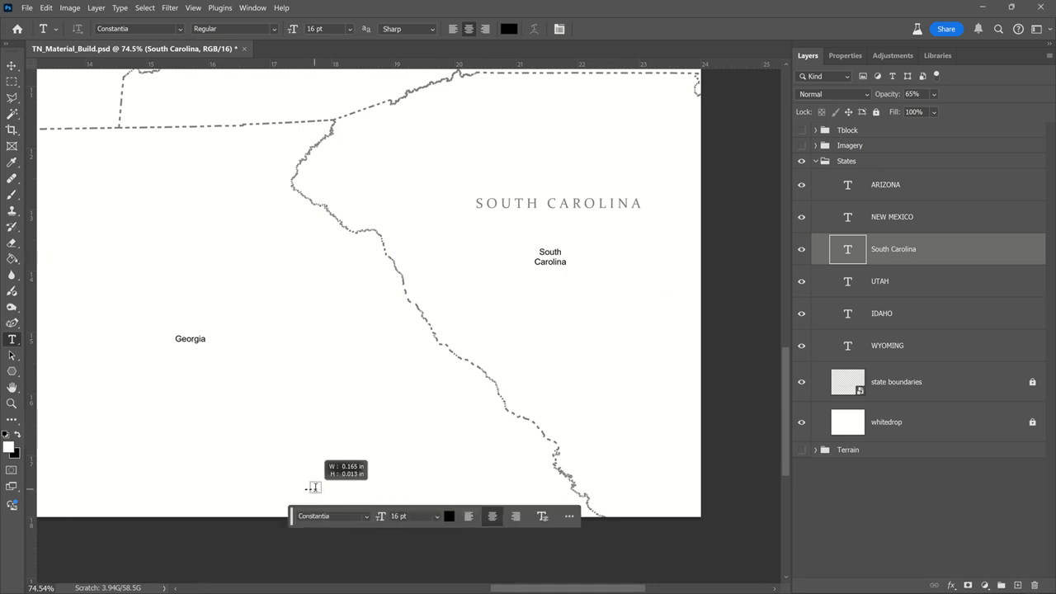
click(318, 488)
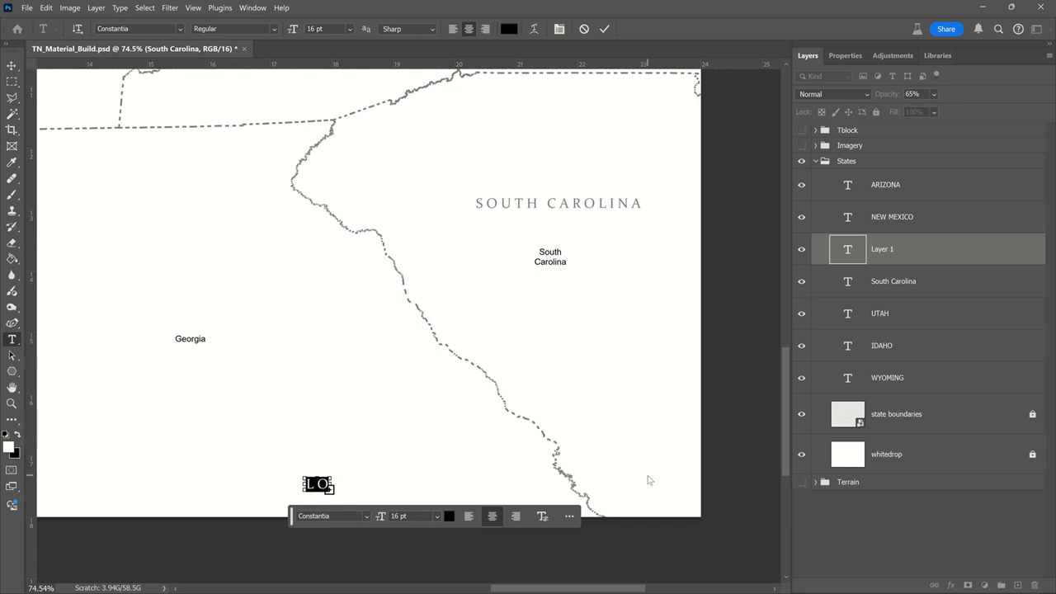
key(BackSpace)
key(Escape)
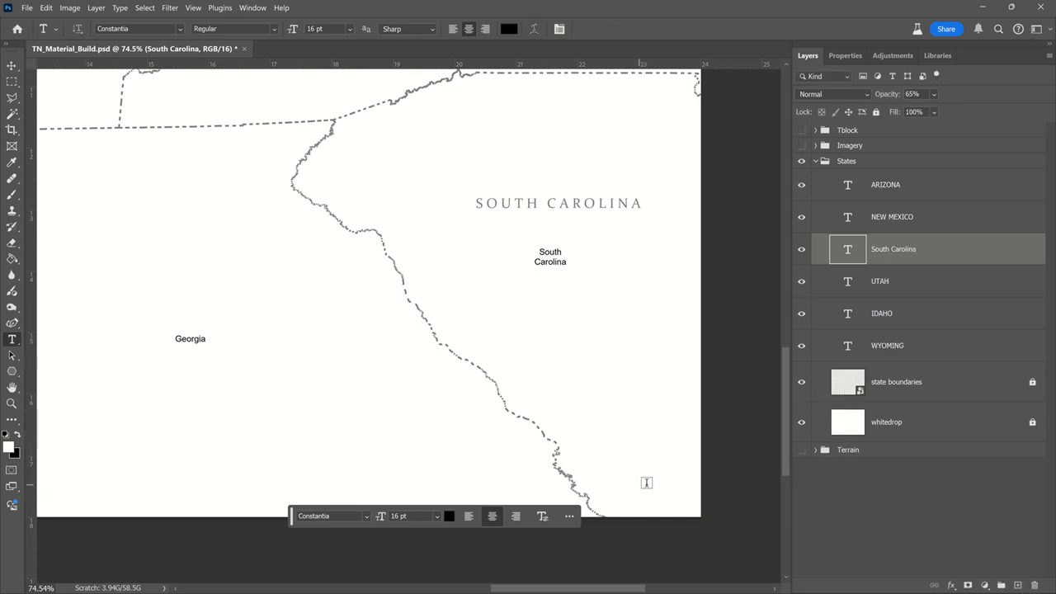
- Duplicate the South Carolina text label and place the copy just above the Georgia label on the map
click(972, 382)
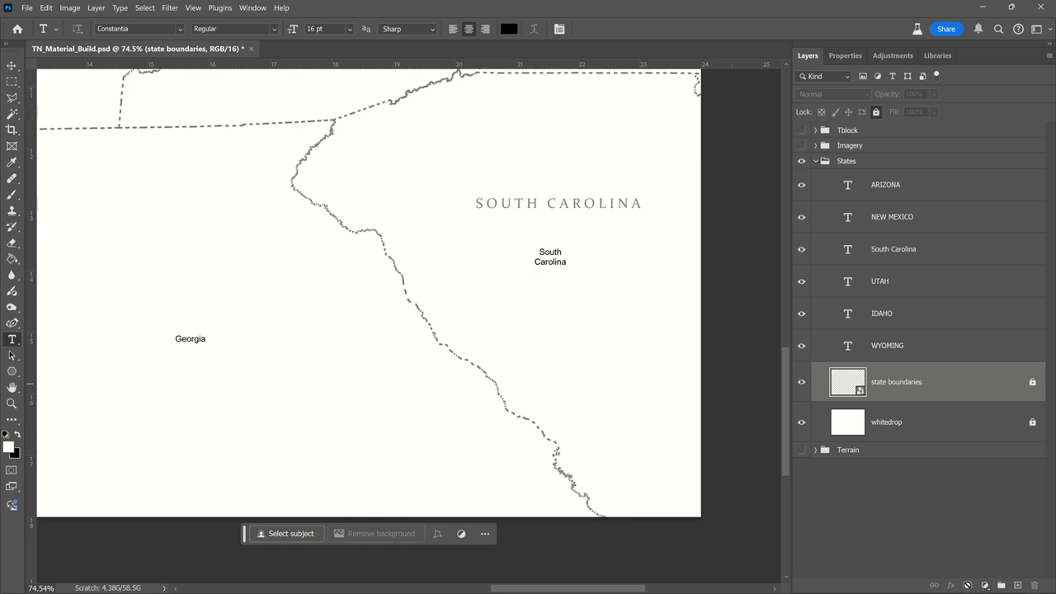
scroll(563, 360, down, 4)
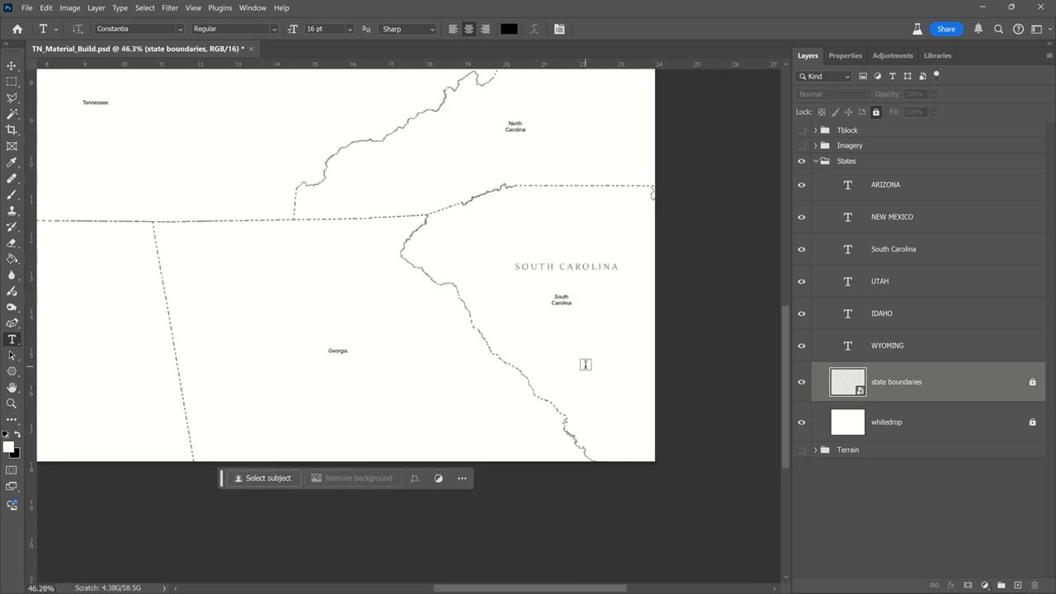
drag(506, 387, 587, 385)
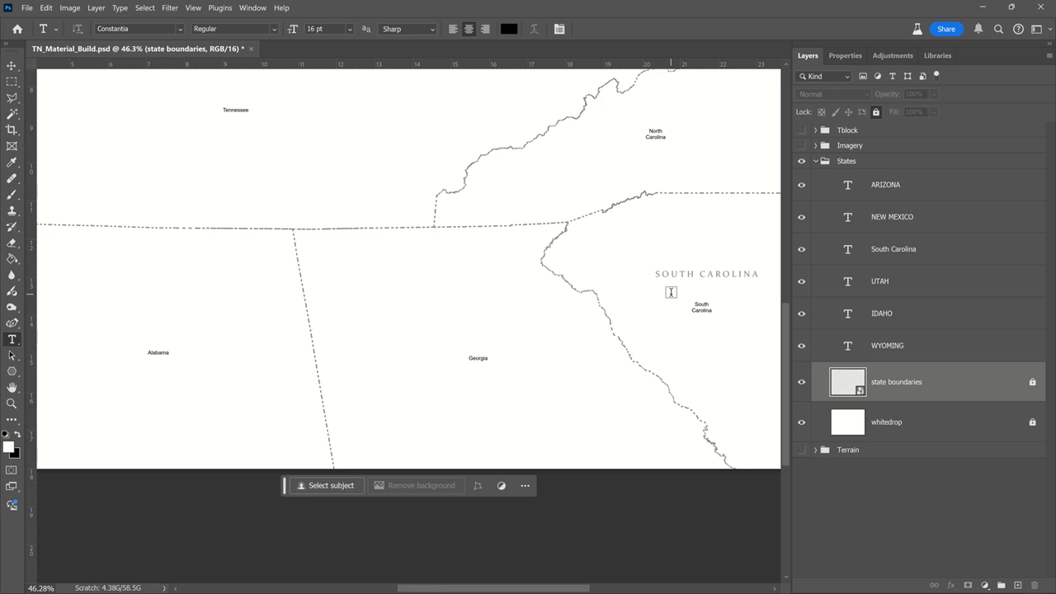
key(v)
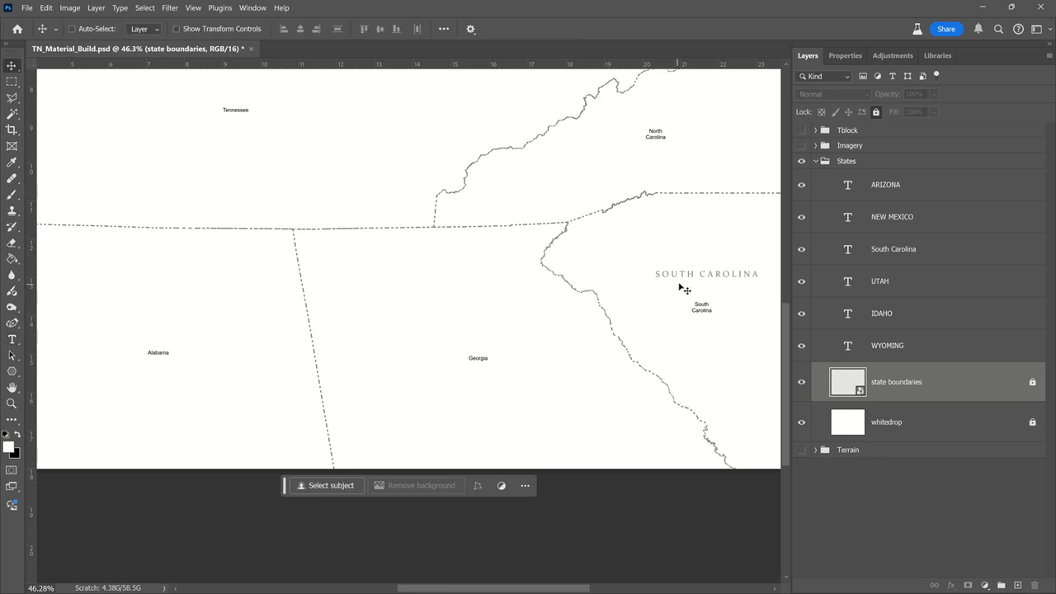
click(713, 278)
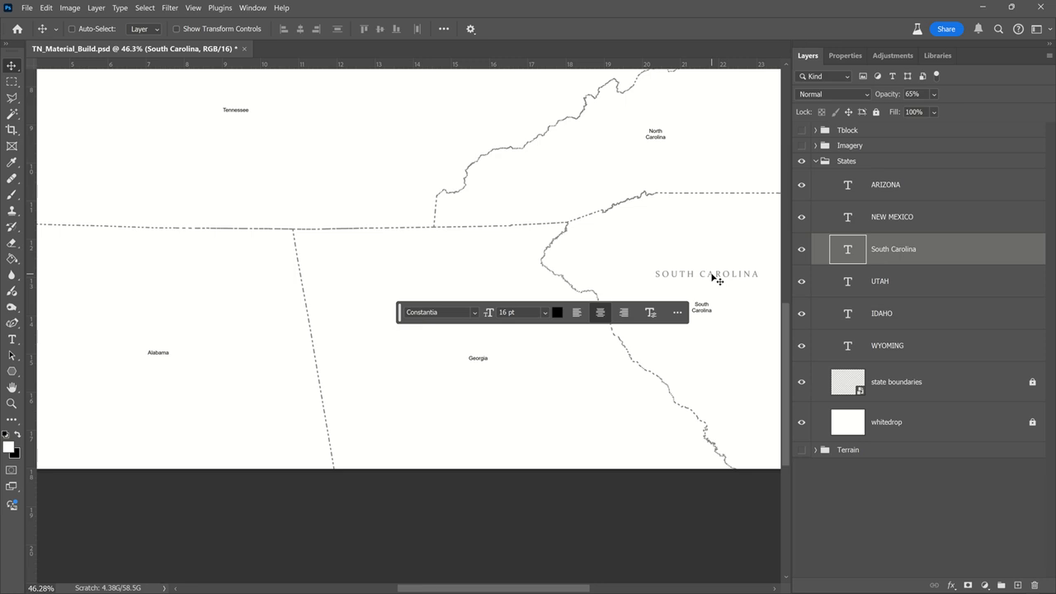
drag(713, 277, 467, 338)
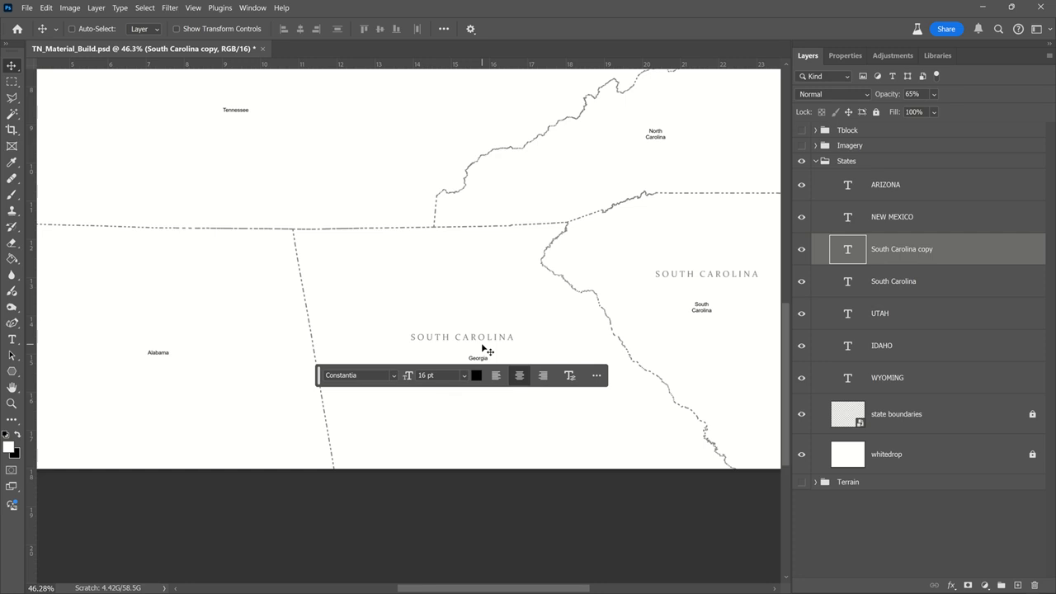
- Change the text of the copied South Carolina label to georgia
key(t)
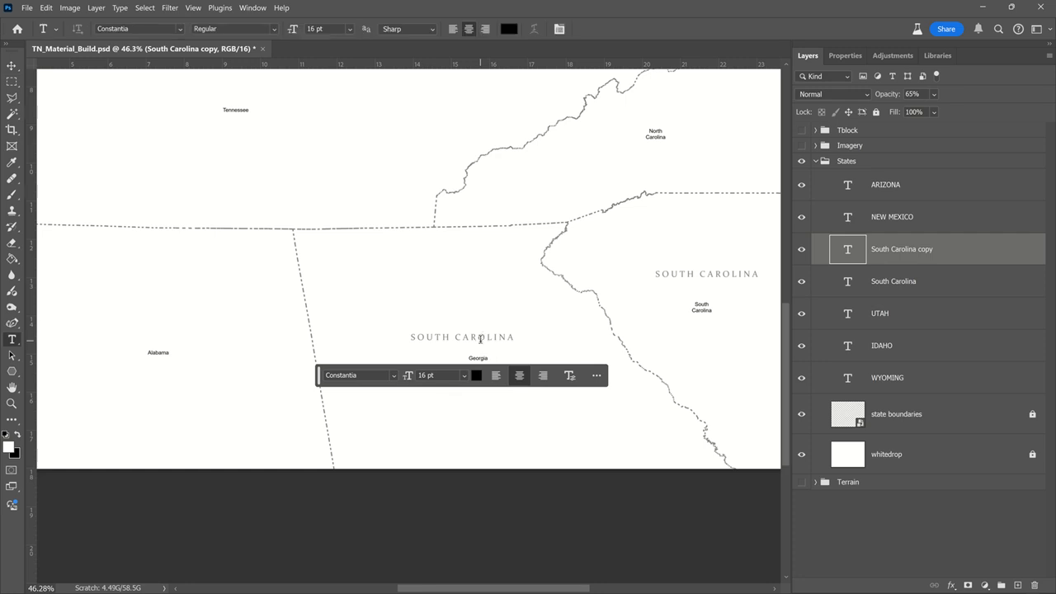
click(481, 338)
key(ctrl+a)
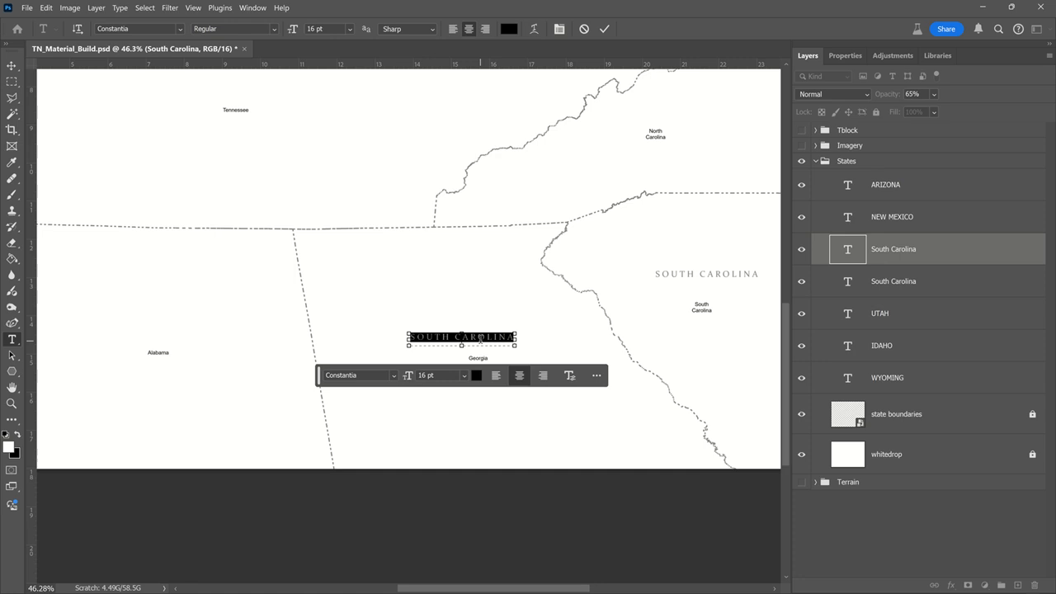
text(Ge)
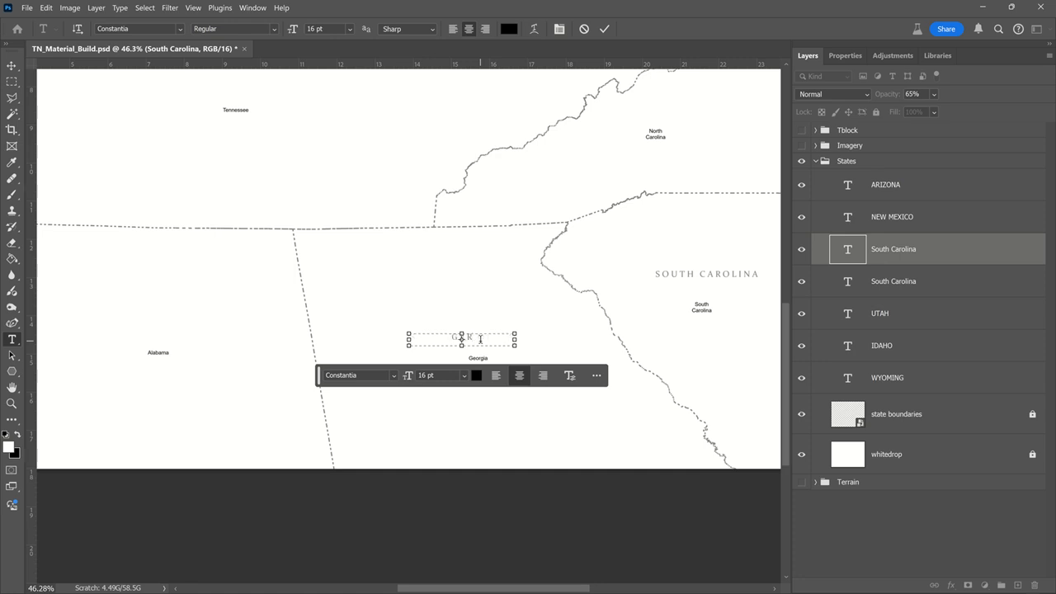
scroll(454, 359, up, 3)
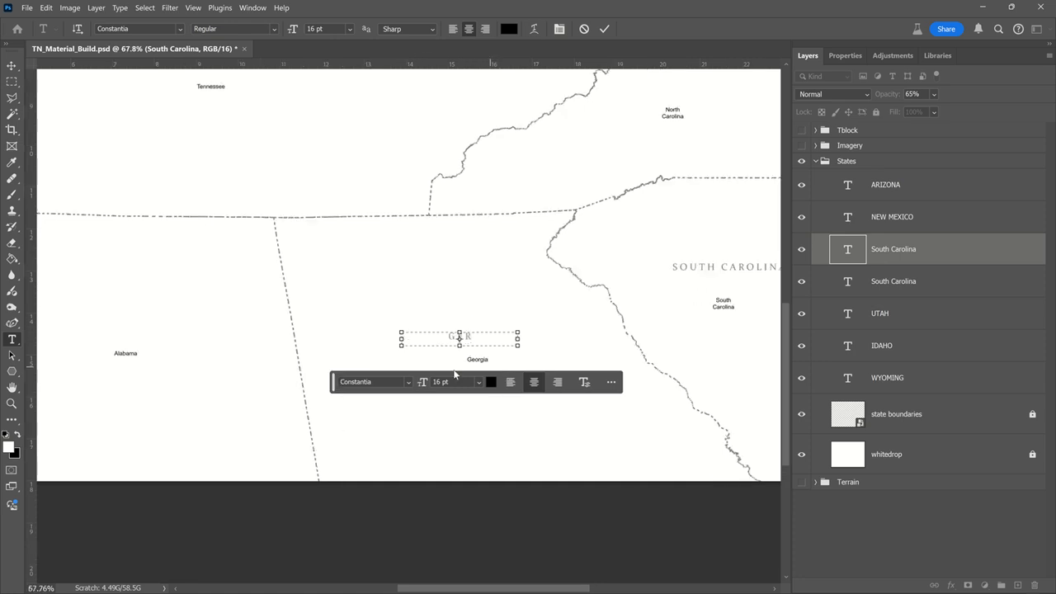
scroll(457, 365, down, 2)
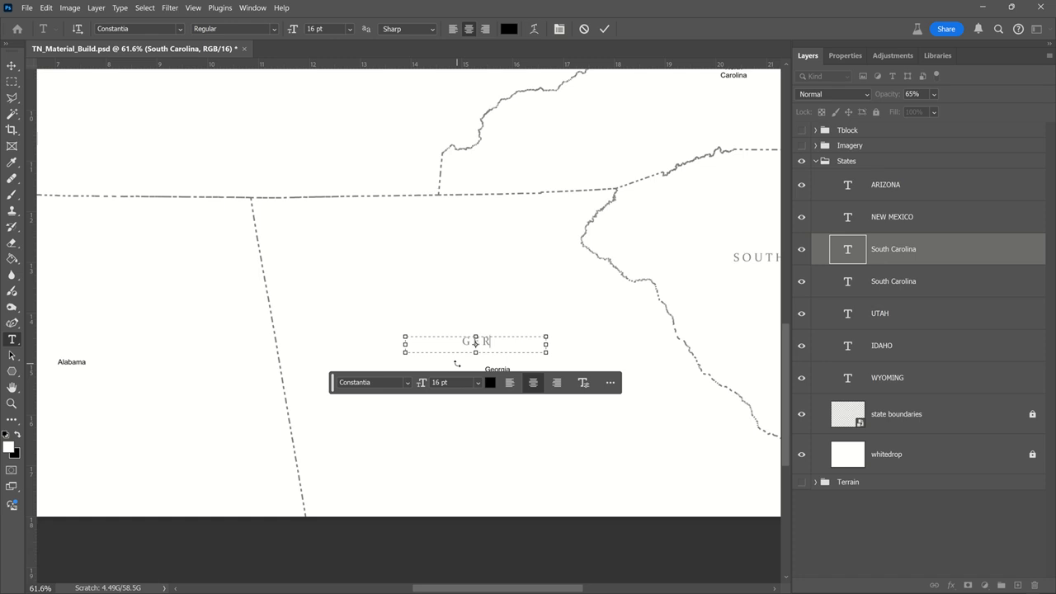
text(r)
key(BackSpace)
text(orgia)
key(Escape)
- Move the contextual task bar below the map and hide it
scroll(598, 298, down, 2)
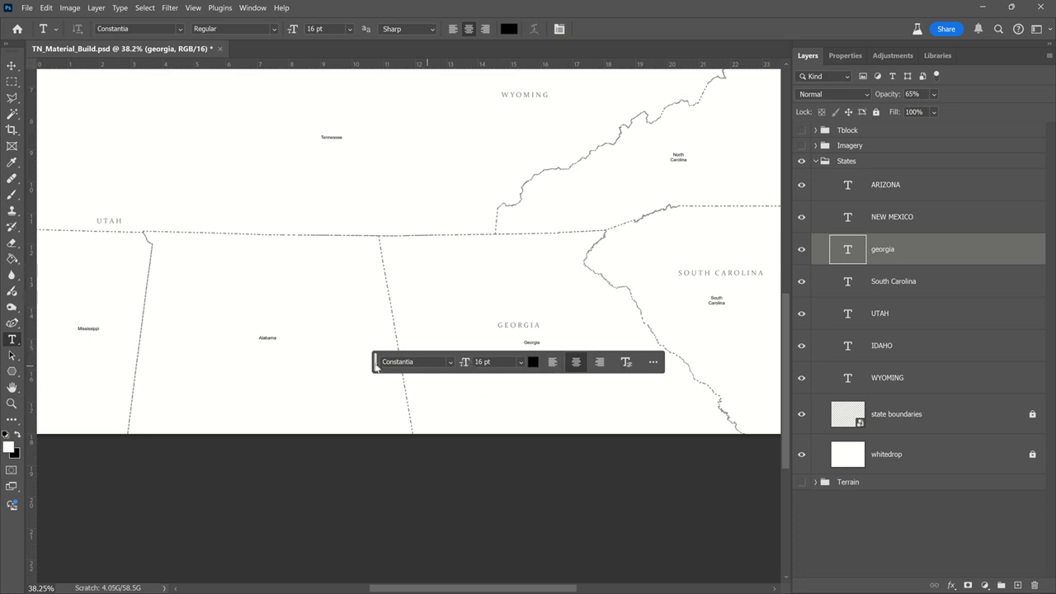
drag(376, 364, 422, 508)
drag(320, 379, 437, 403)
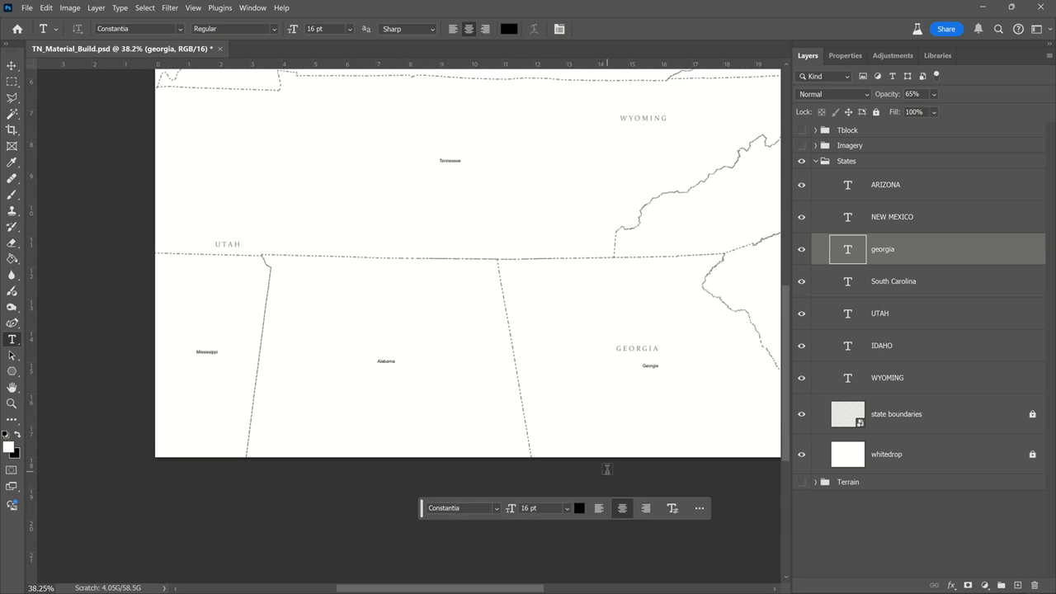
click(700, 508)
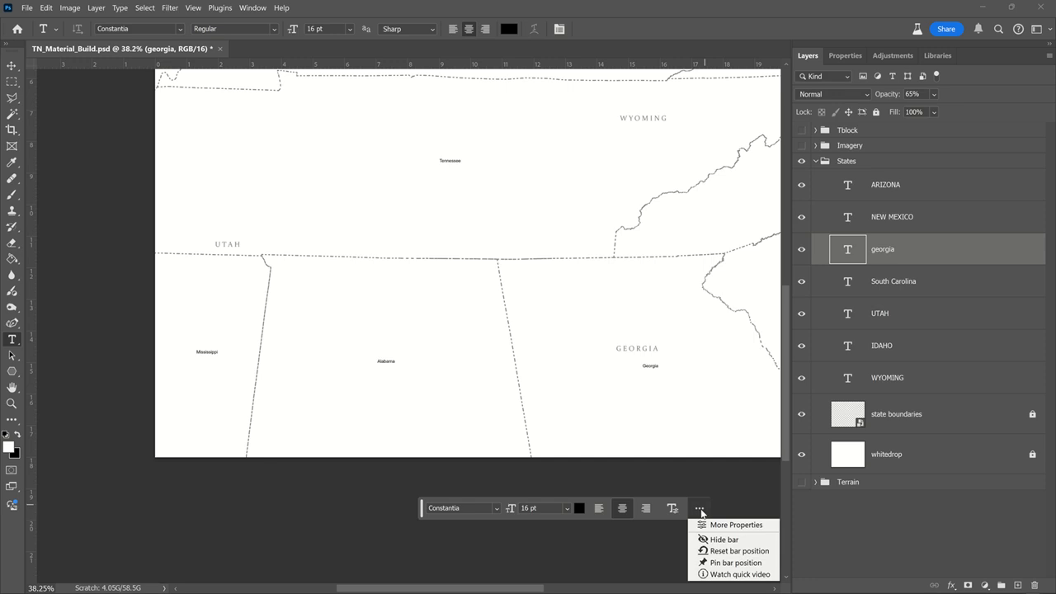
click(705, 540)
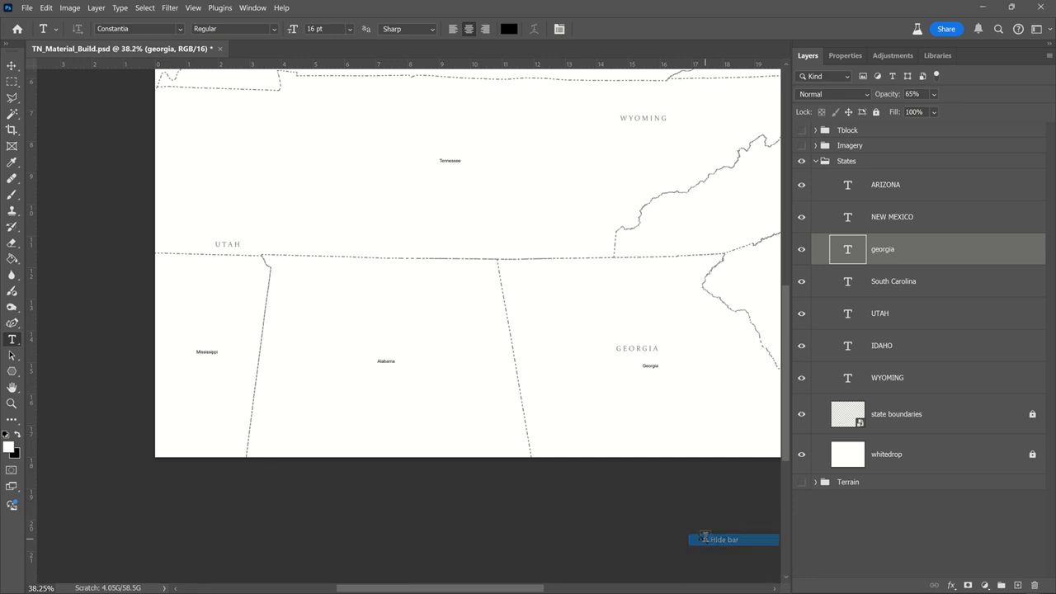
- Duplicate the georgia text label and place the copy just above the small Alabama label on the map
scroll(613, 356, up, 1)
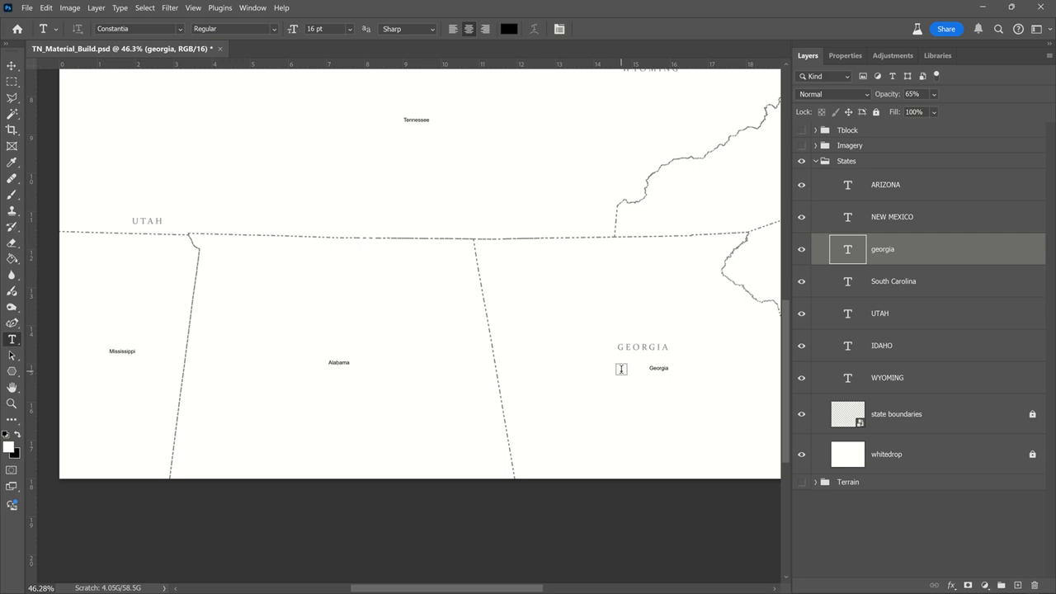
key(v)
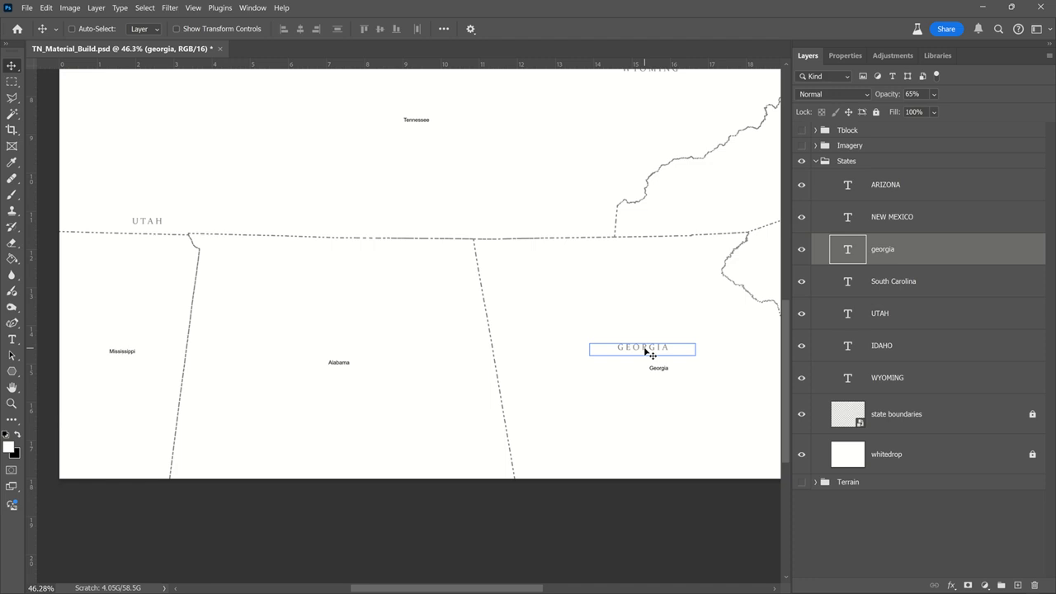
drag(645, 352, 343, 359)
- Change the text of the copied georgia label to alabama
key(t)
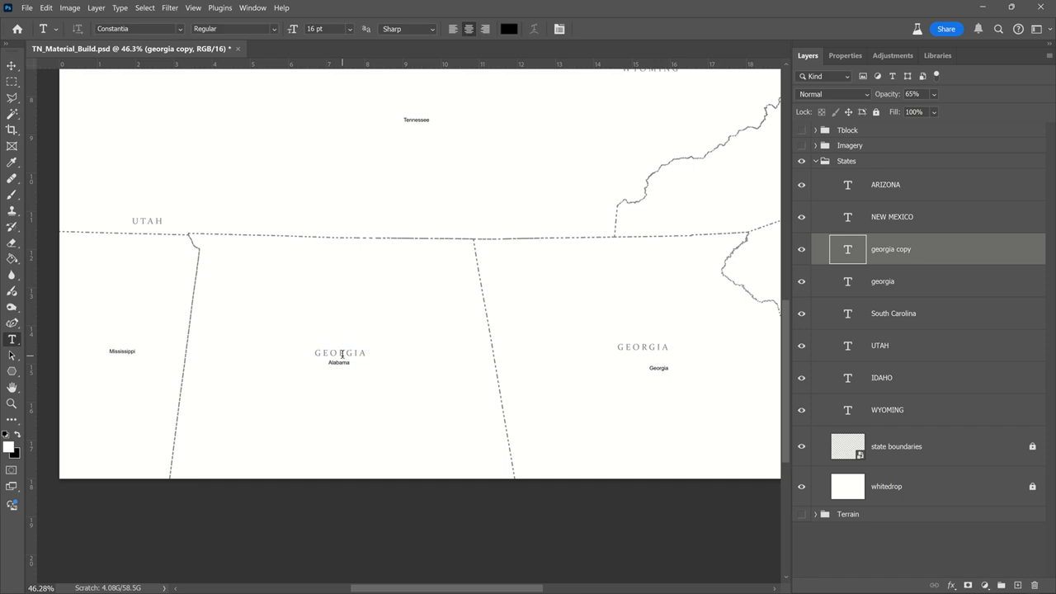
click(342, 358)
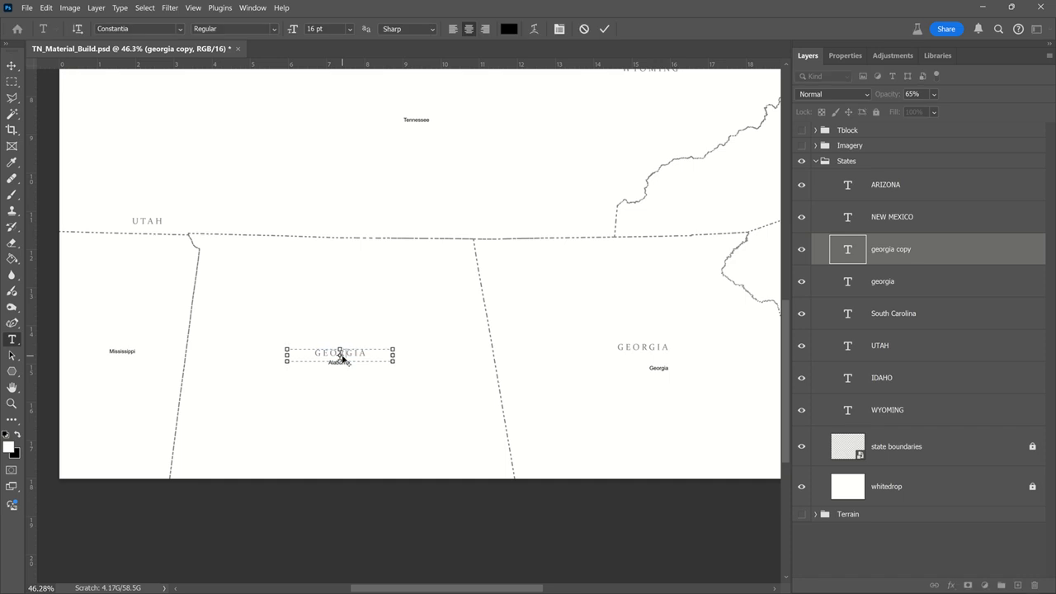
double_click(343, 358)
click(342, 357)
text(ALABAMA)
key(ctrl+Return)
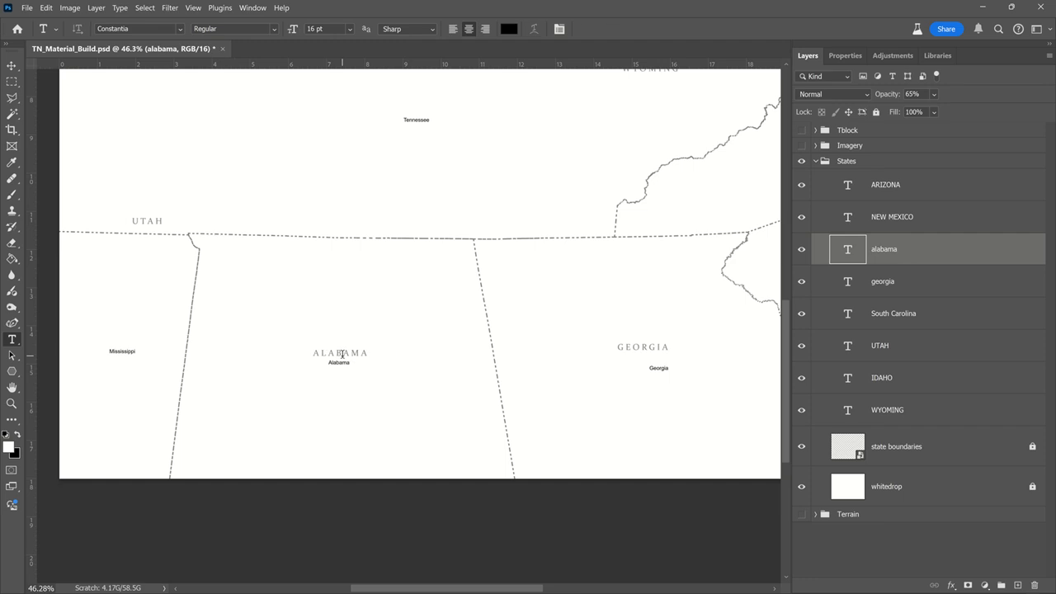
- Unlock the state boundaries layer and make it the active layer
drag(348, 331, 342, 371)
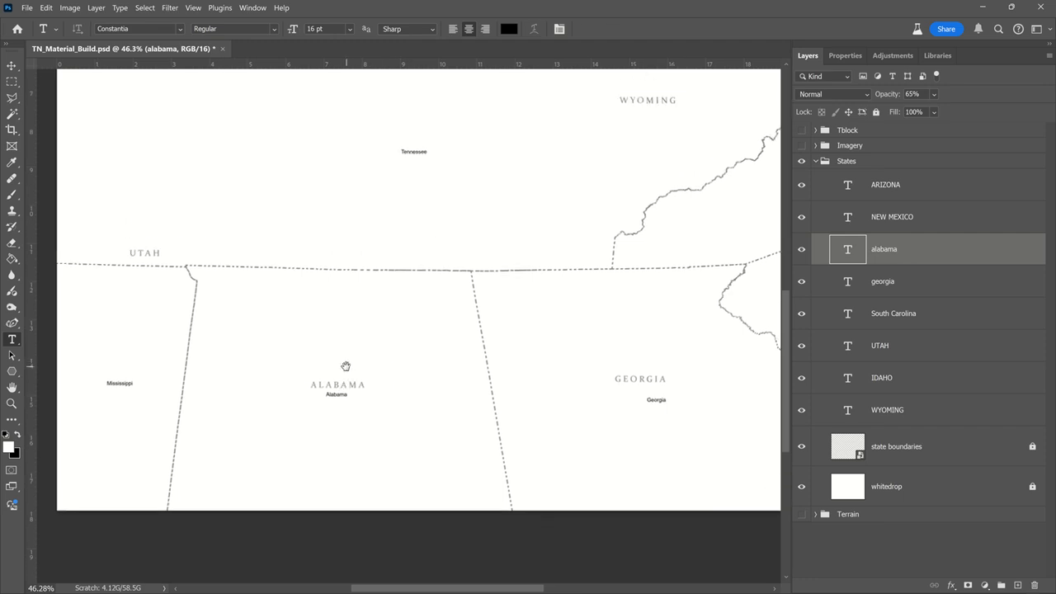
scroll(334, 378, down, 3)
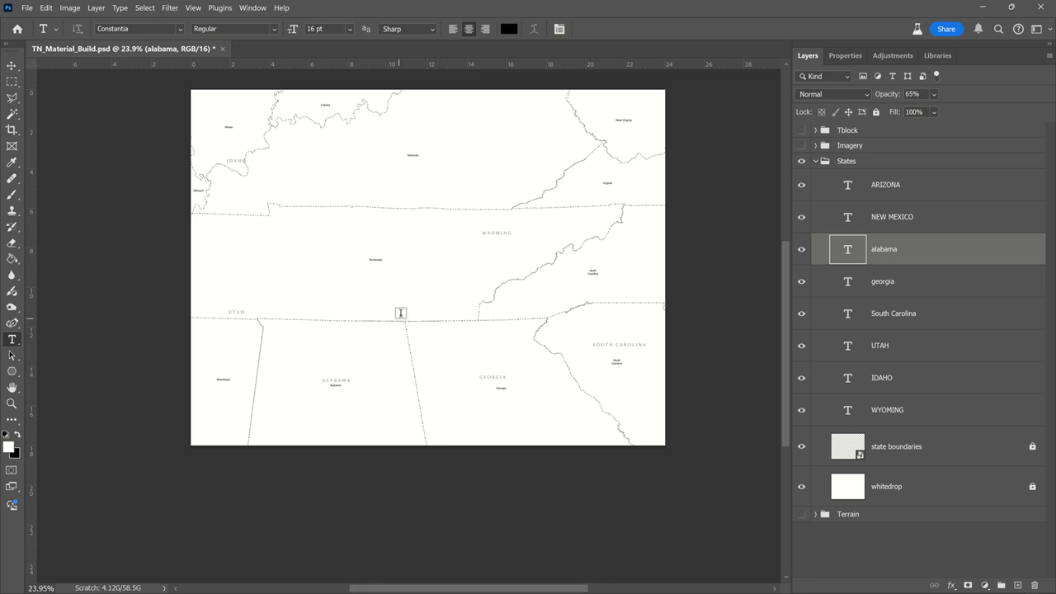
drag(405, 299, 394, 384)
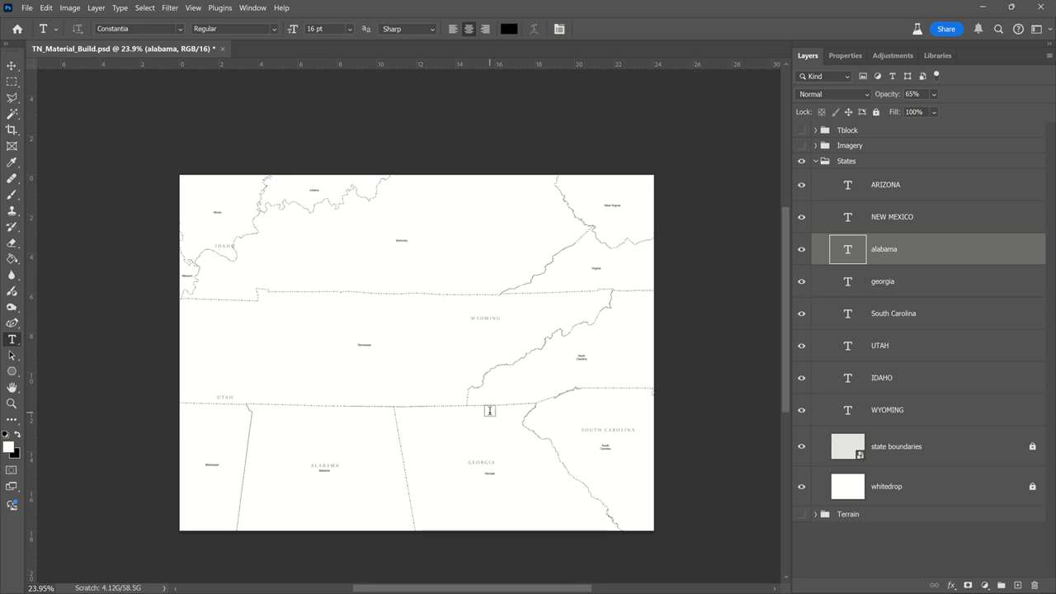
drag(490, 410, 456, 371)
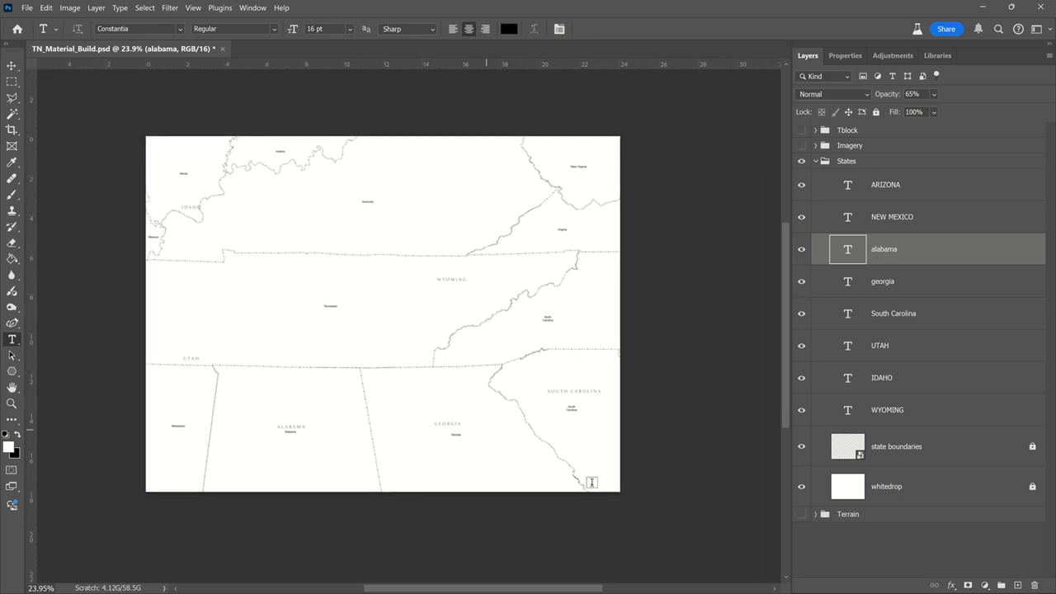
scroll(554, 439, up, 3)
drag(564, 441, 525, 430)
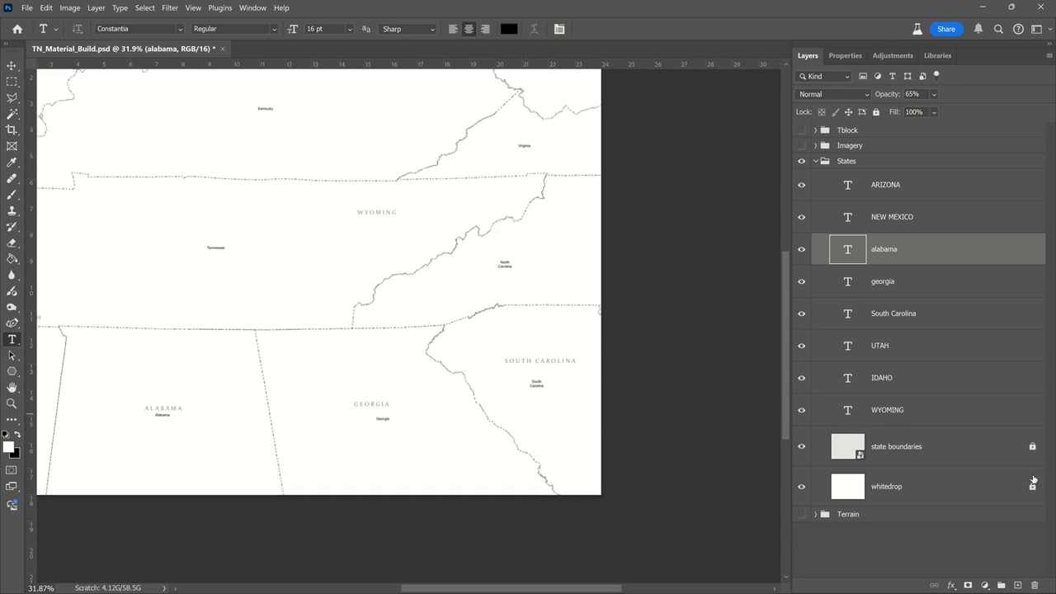
click(1032, 448)
click(988, 453)
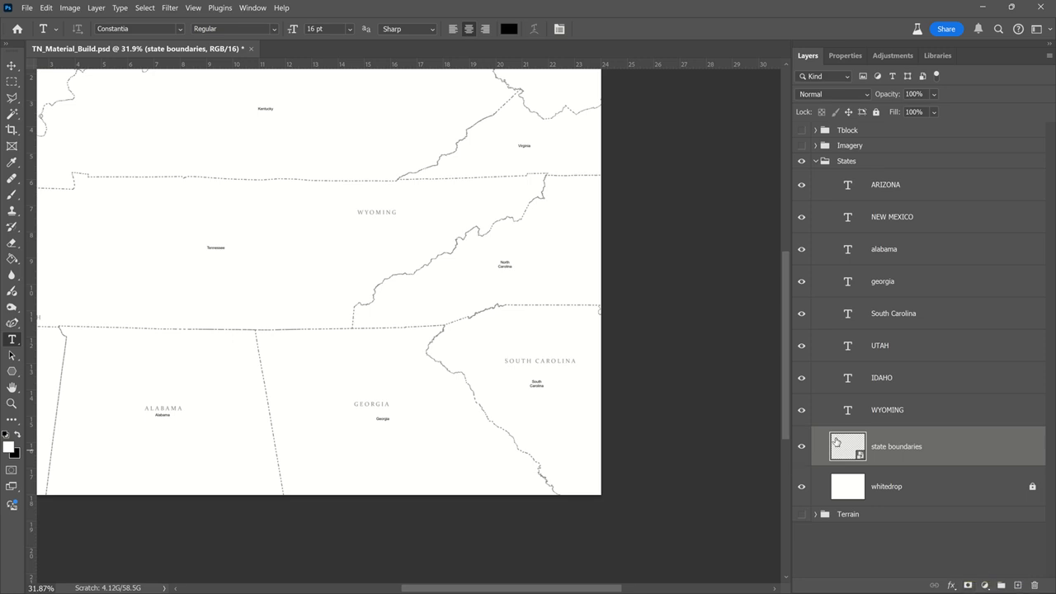
- Rasterize the state boundaries smart object and erase its small South Carolina label using the Eraser at brush size 150
scroll(555, 387, up, 2)
scroll(555, 387, up, 1)
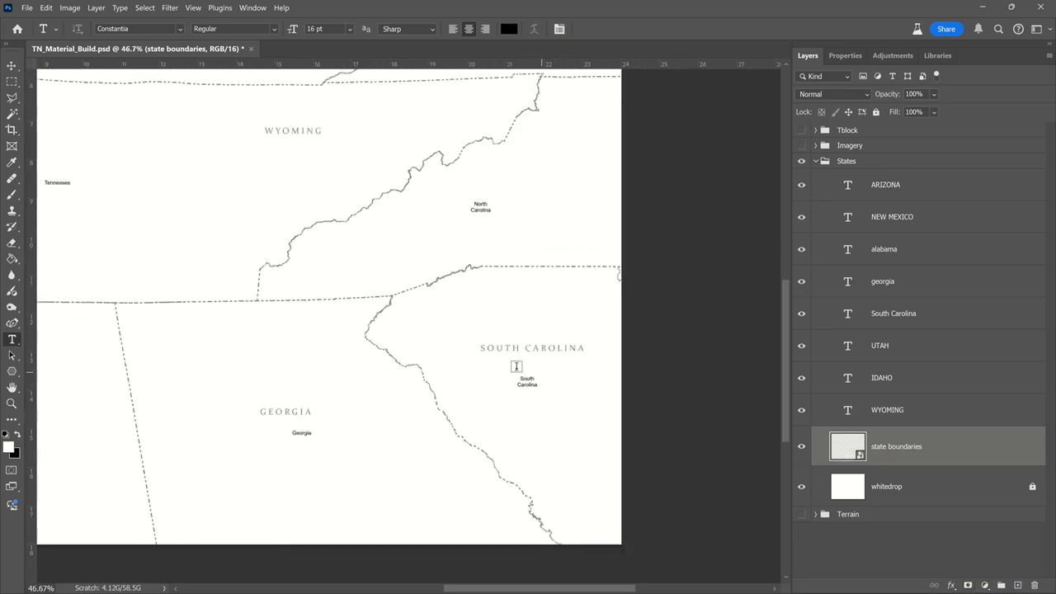
key(e)
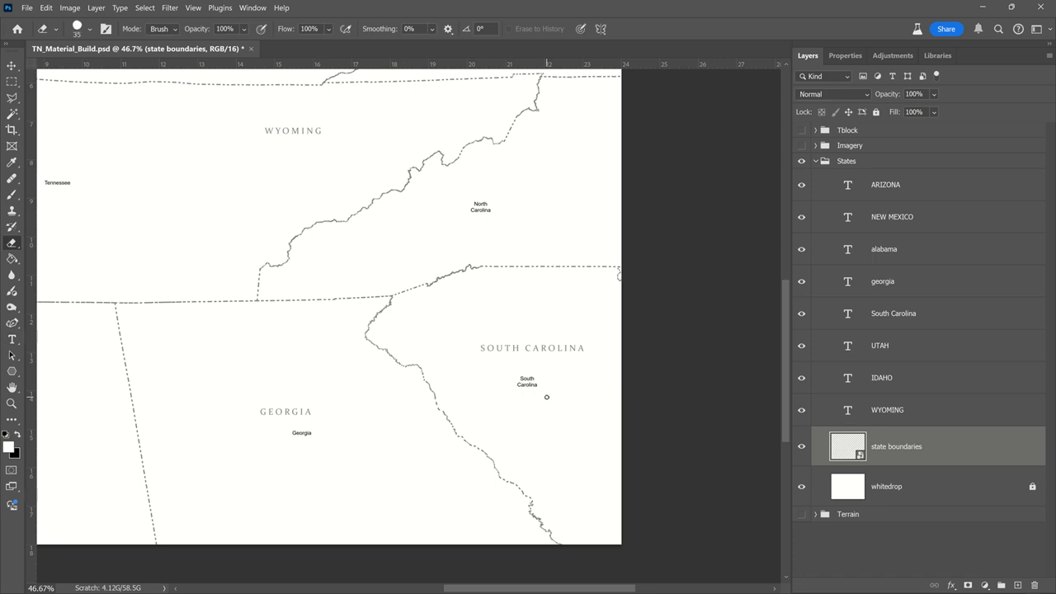
key(bracketright)
key(bracketright)
key(bracketright)
key(bracketright)
key(bracketright)
key(bracketright)
key(bracketright)
key(bracketright)
key(bracketright)
key(bracketright)
key(bracketright)
key(bracketright)
key(bracketright)
key(bracketright)
key(bracketleft)
key(bracketleft)
key(bracketright)
key(bracketright)
key(bracketleft)
key(bracketleft)
key(bracketleft)
key(bracketleft)
key(bracketleft)
key(bracketright)
click(540, 386)
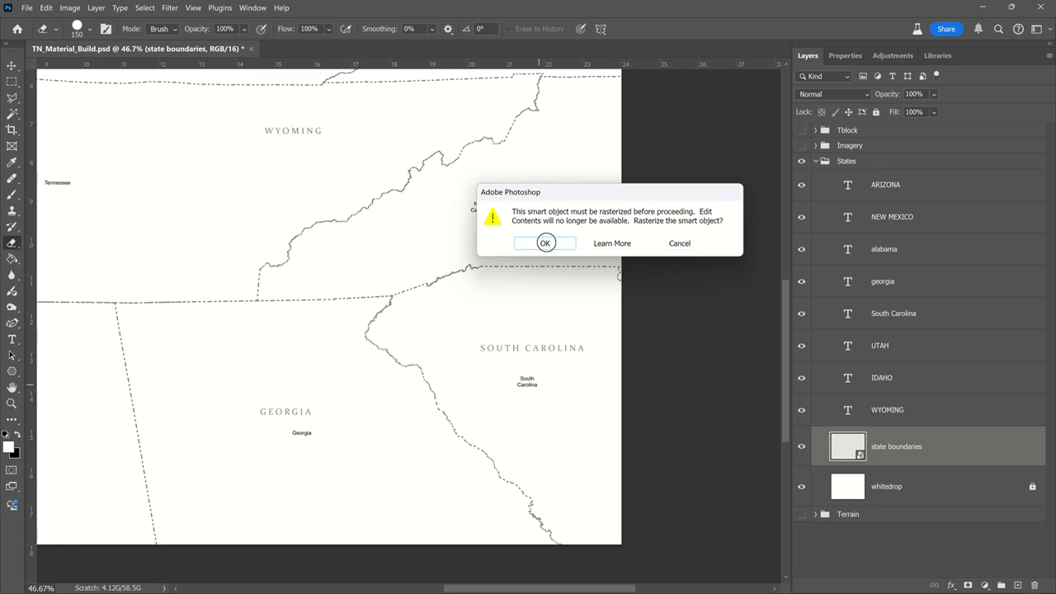
click(545, 243)
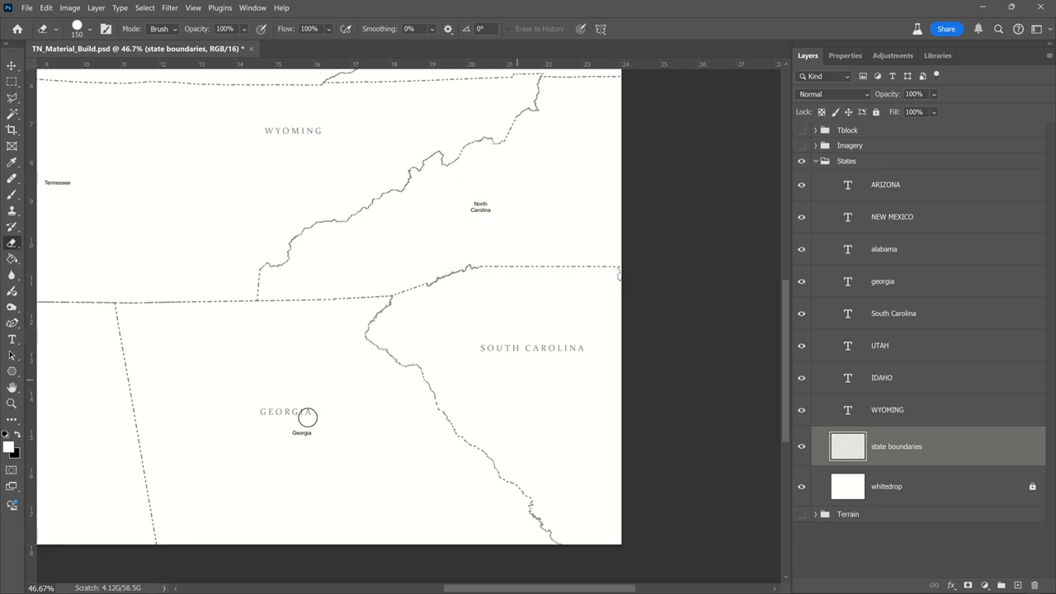
- Erase the small original Georgia and Alabama labels from the state boundaries layer, and lock the layer again
scroll(348, 427, down, 2)
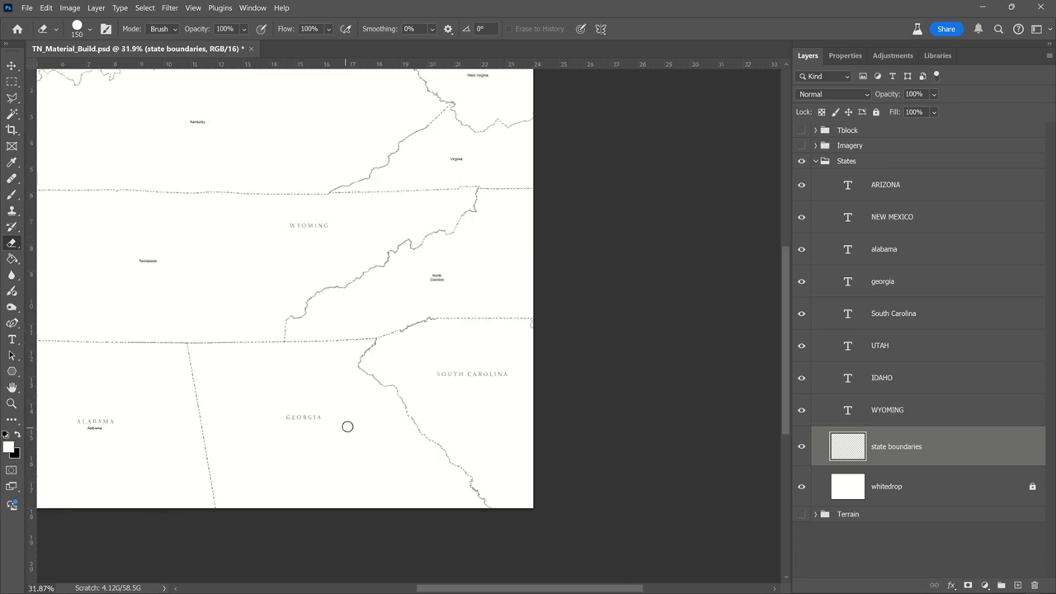
scroll(290, 429, down, 1)
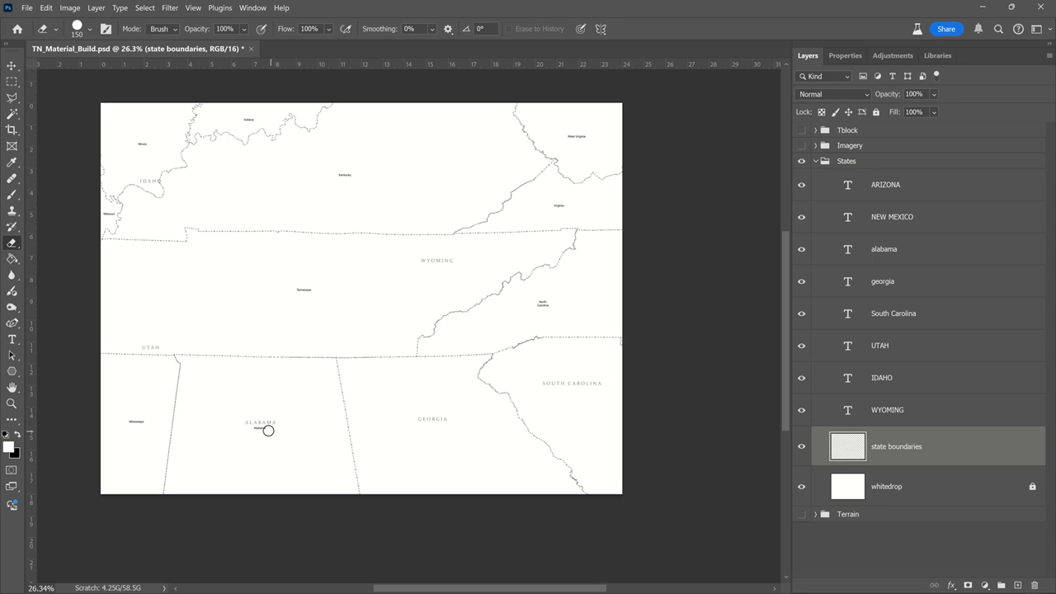
drag(269, 430, 241, 428)
click(876, 111)
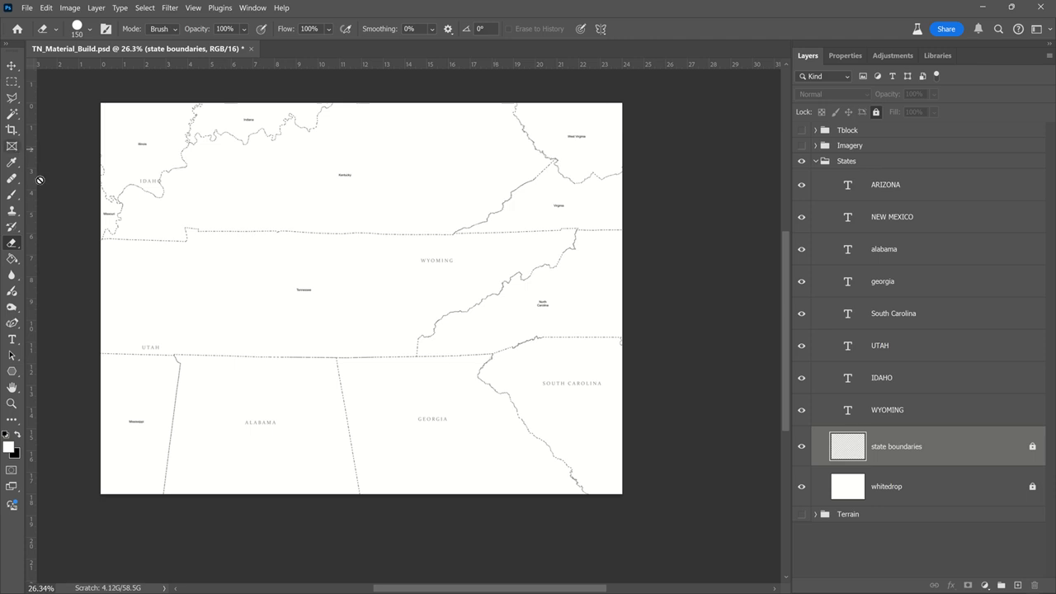
scroll(82, 228, up, 2)
scroll(83, 202, down, 2)
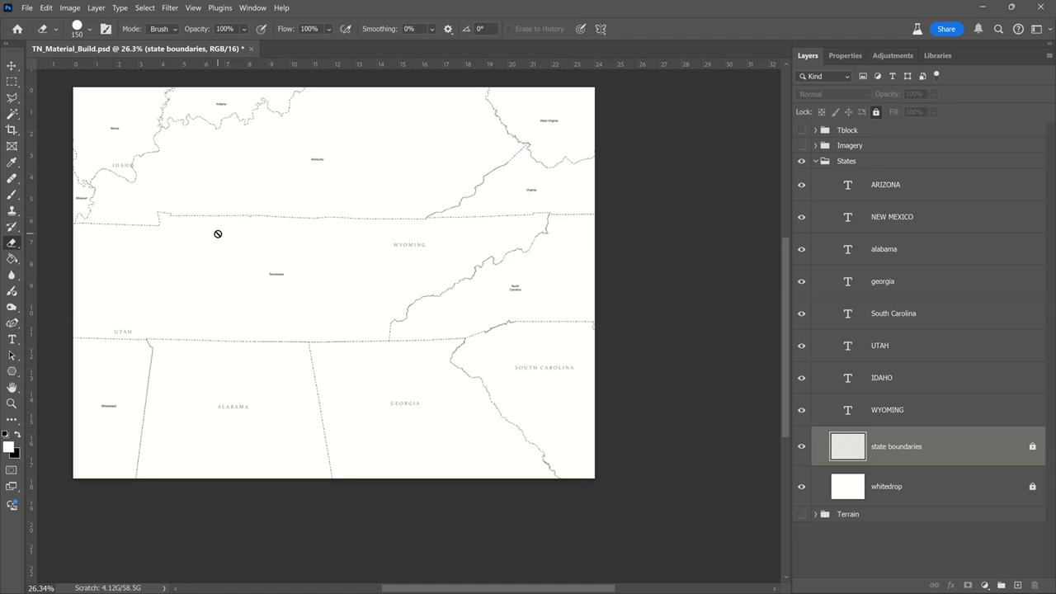
drag(220, 236, 301, 257)
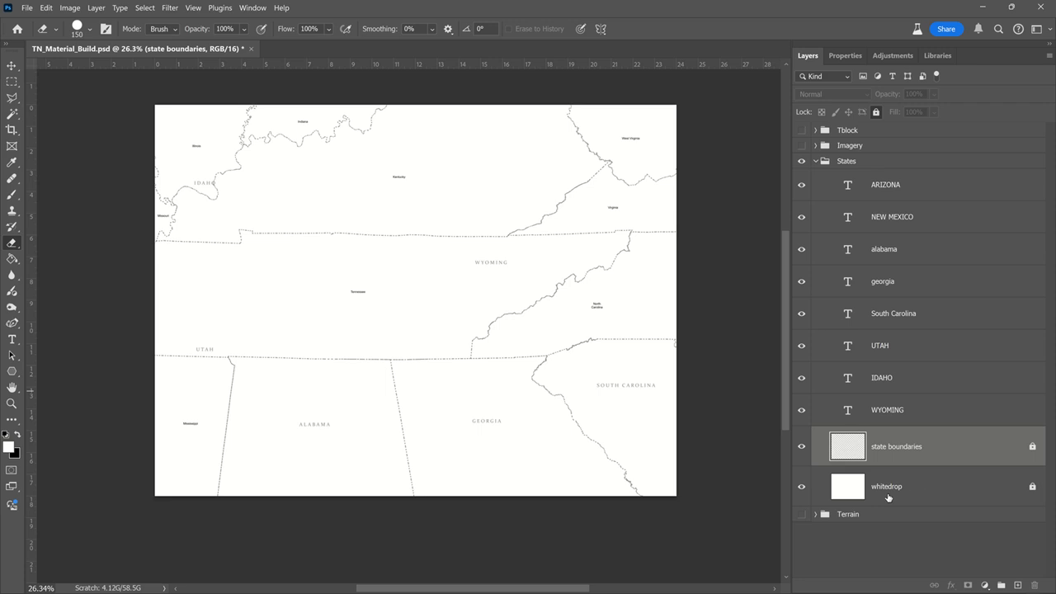
drag(630, 346, 608, 360)
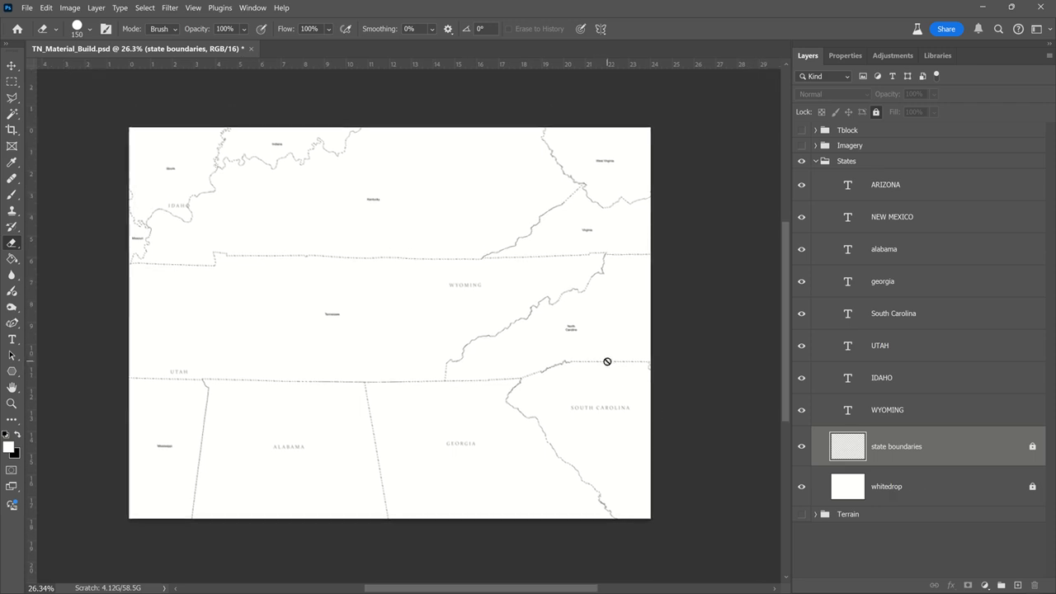